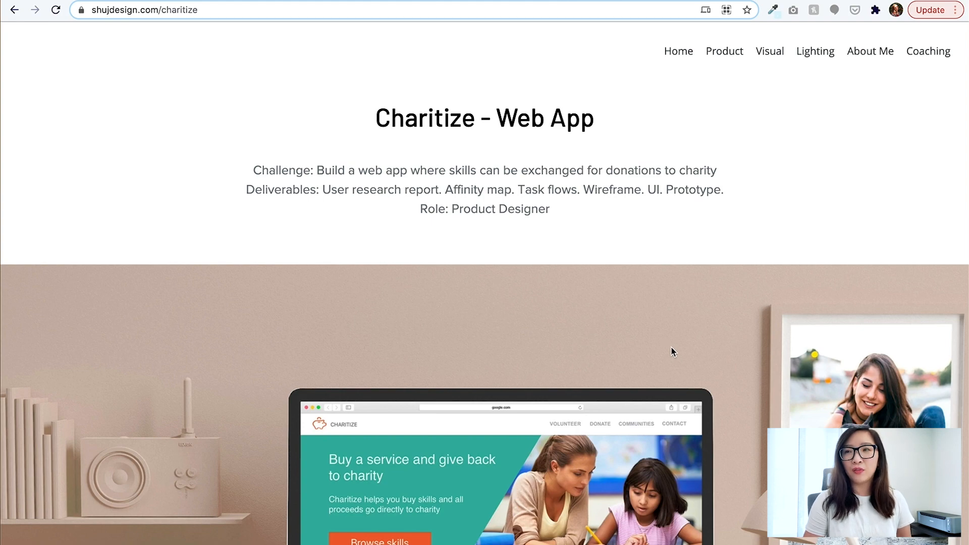
- Review the Charitize case study page, from the project challenge and research through synthesis, task flows, wireframes and prototype
{"action": "scroll", "coordinate": [671, 348], "scroll_direction": "down", "scroll_amount": 15}
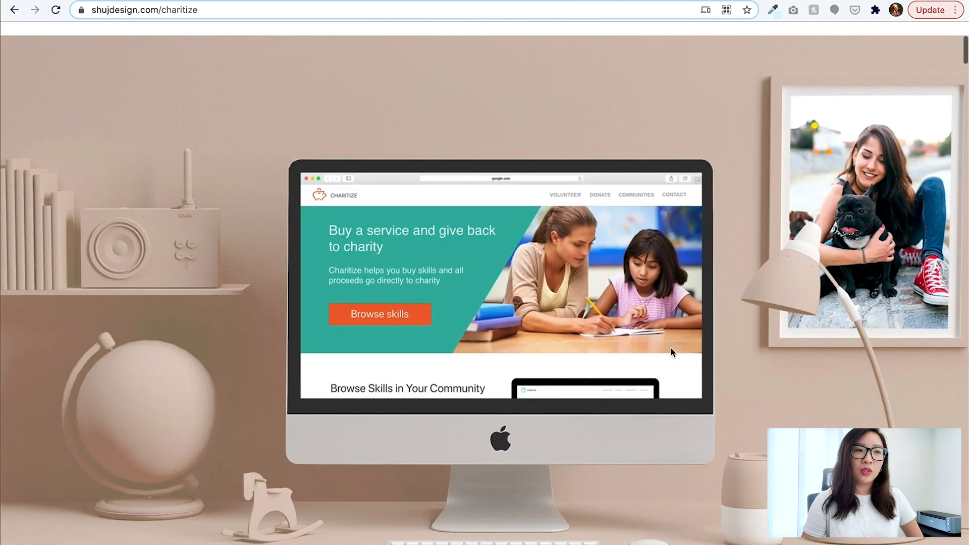
{"action": "scroll", "coordinate": [670, 353], "scroll_direction": "down", "scroll_amount": 12}
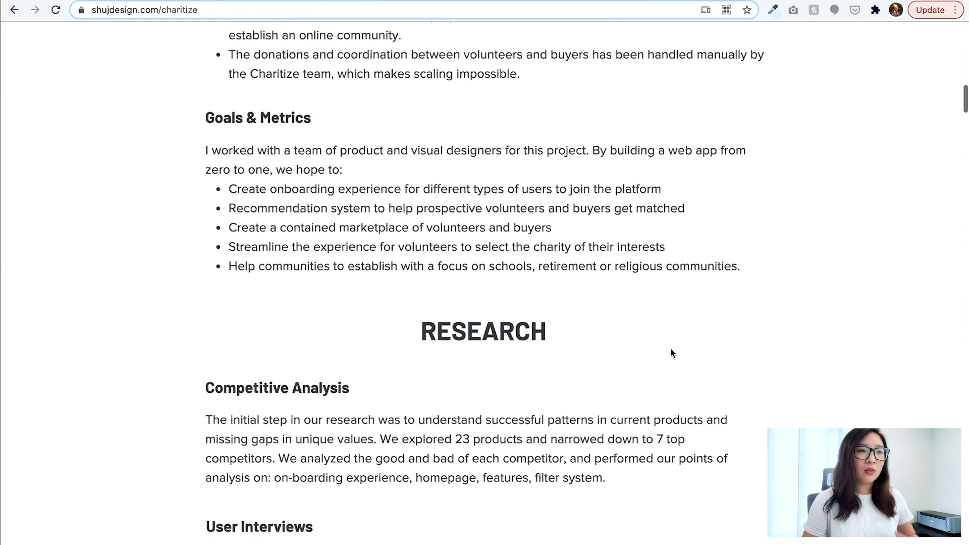
{"action": "scroll", "coordinate": [659, 380], "scroll_direction": "down", "scroll_amount": 4}
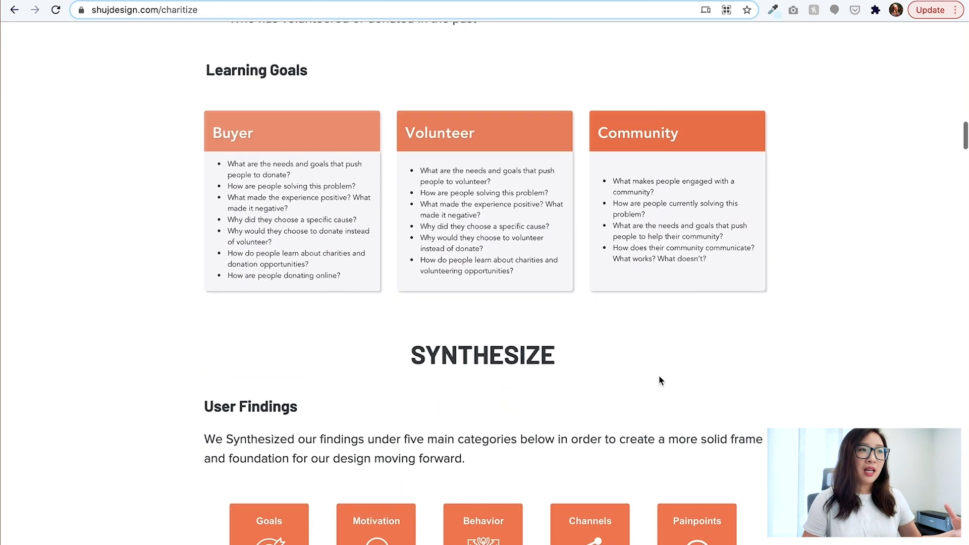
{"action": "scroll", "coordinate": [659, 380], "scroll_direction": "down", "scroll_amount": 16}
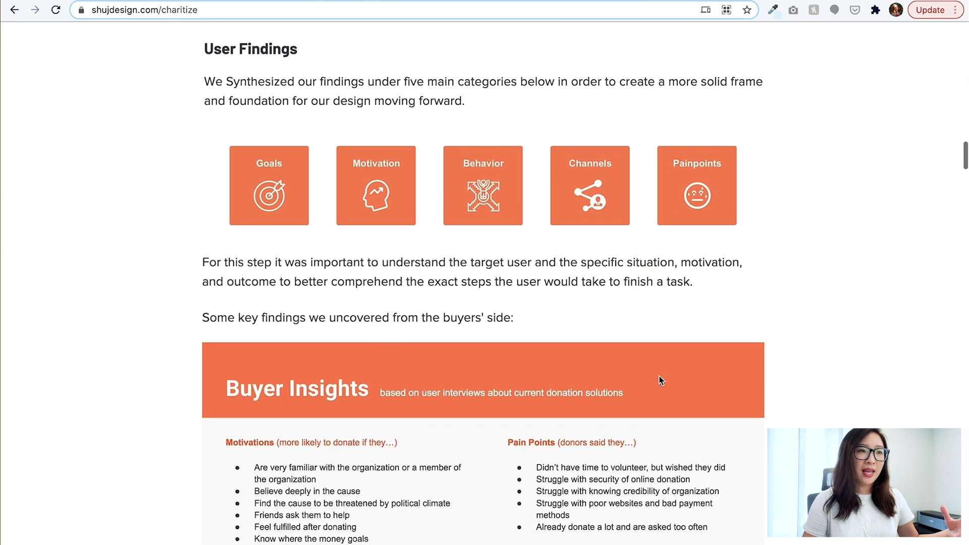
{"action": "scroll", "coordinate": [660, 379], "scroll_direction": "down", "scroll_amount": 15}
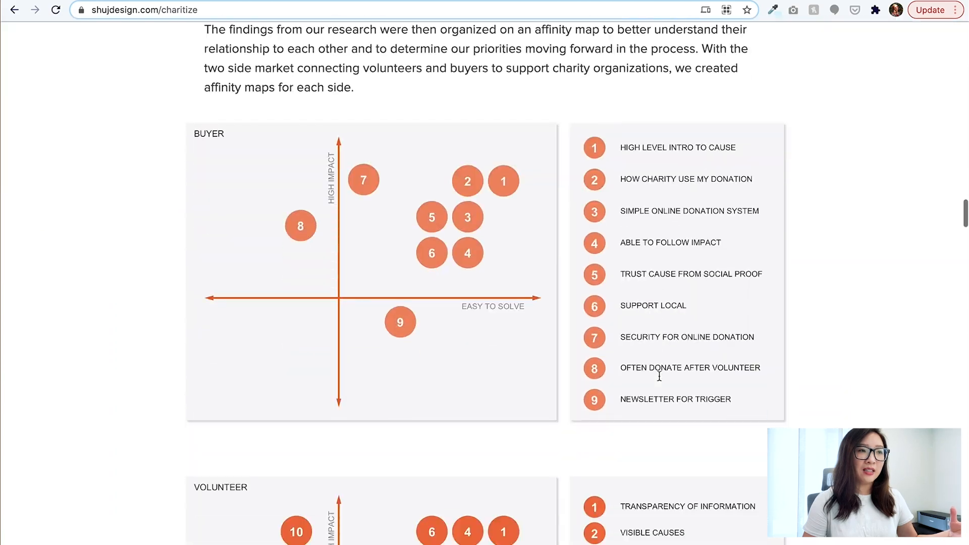
{"action": "scroll", "coordinate": [661, 381], "scroll_direction": "down", "scroll_amount": 18}
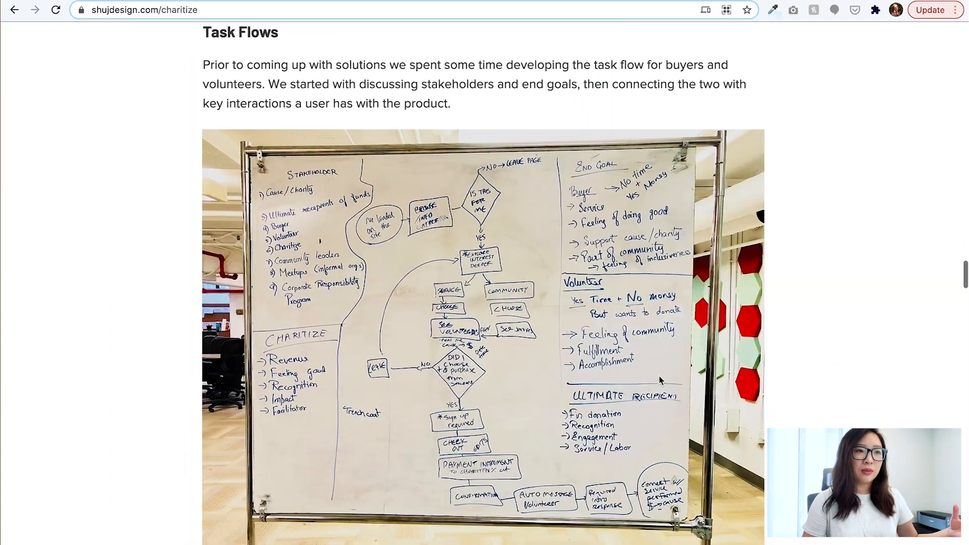
{"action": "scroll", "coordinate": [659, 376], "scroll_direction": "down", "scroll_amount": 18}
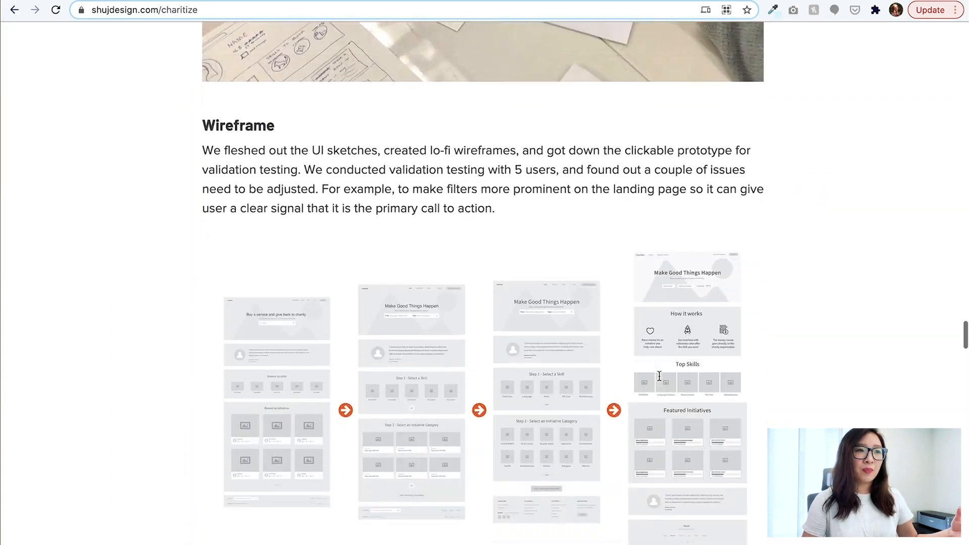
{"action": "scroll", "coordinate": [659, 376], "scroll_direction": "down", "scroll_amount": 4}
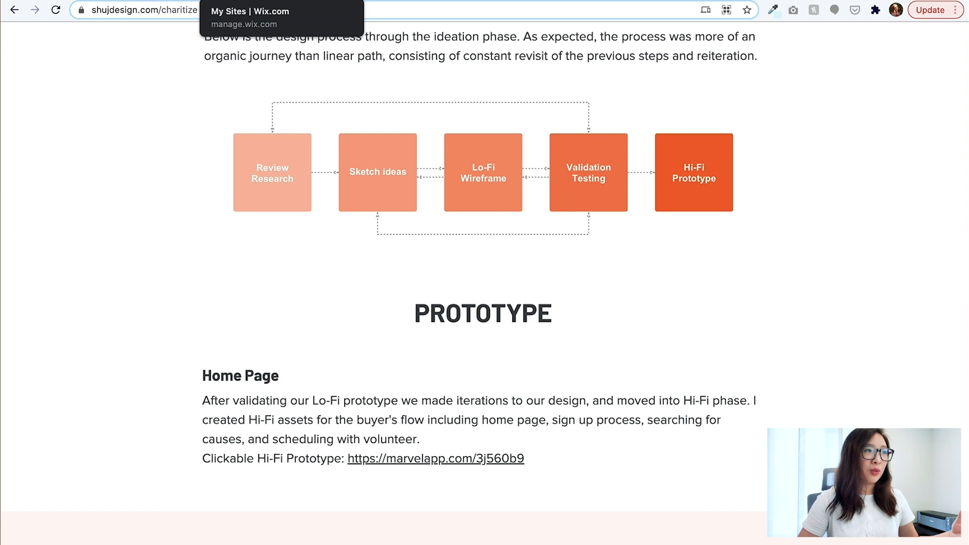
- Switch to Wix and create a new site of type Portfolio, choosing to build it from a template in the Editor
{"action": "left_click", "coordinate": [233, 0]}
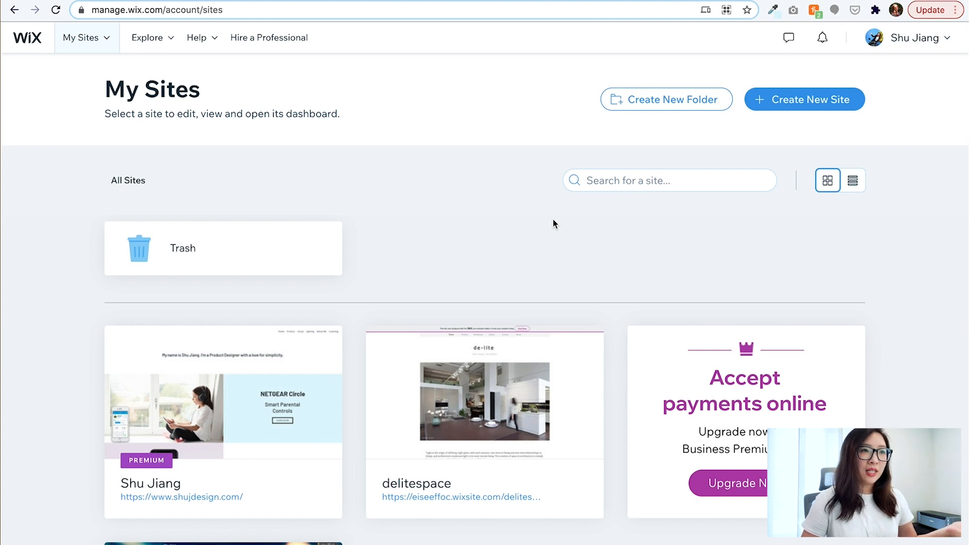
{"action": "left_click", "coordinate": [804, 106]}
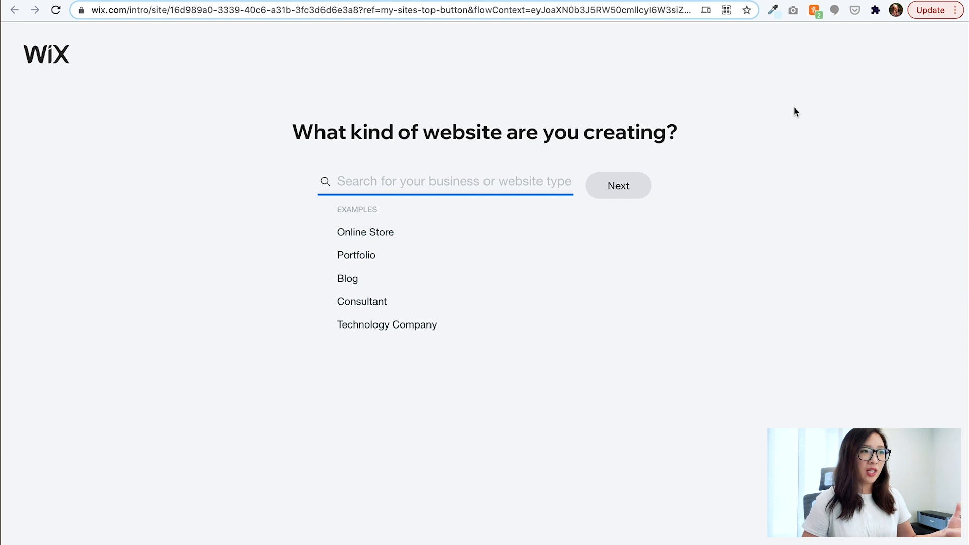
{"action": "left_click", "coordinate": [361, 257]}
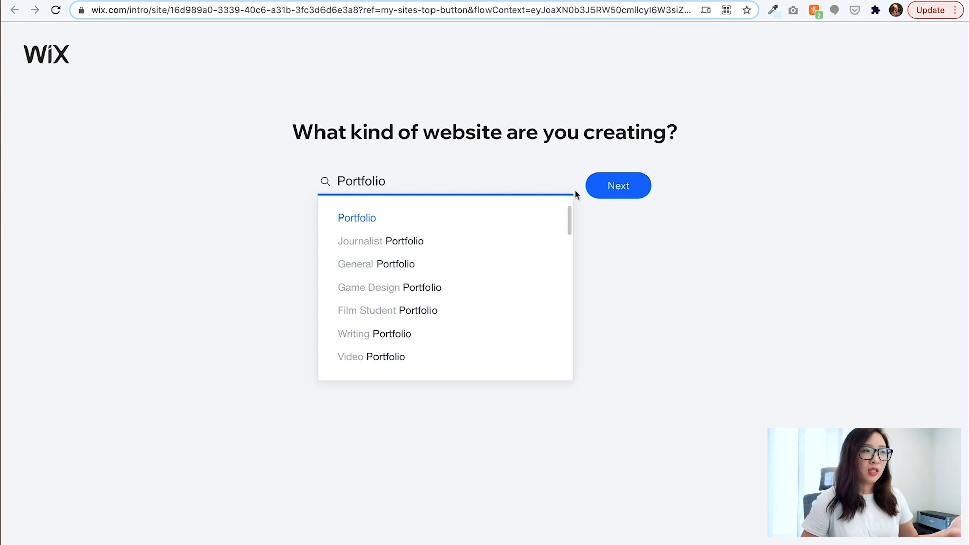
{"action": "left_click", "coordinate": [619, 191]}
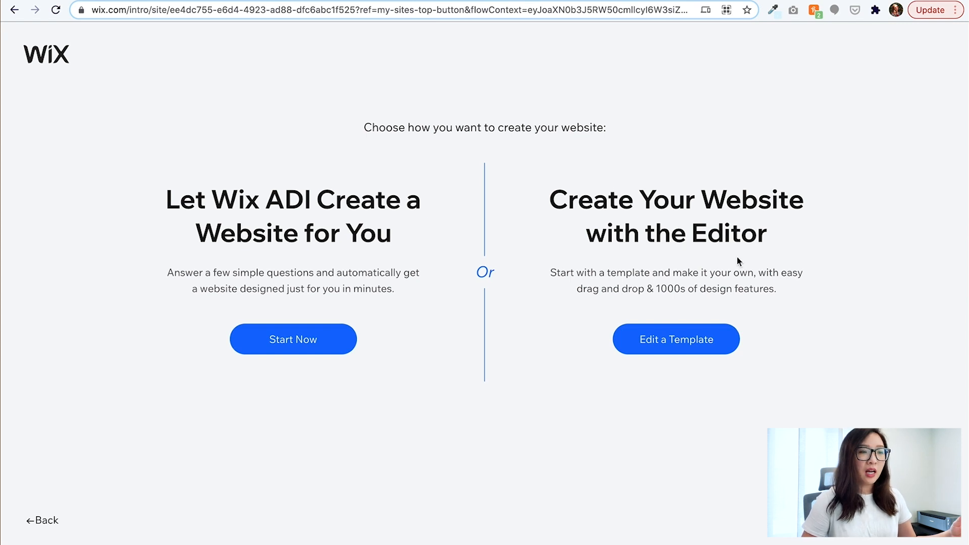
{"action": "left_click", "coordinate": [685, 347]}
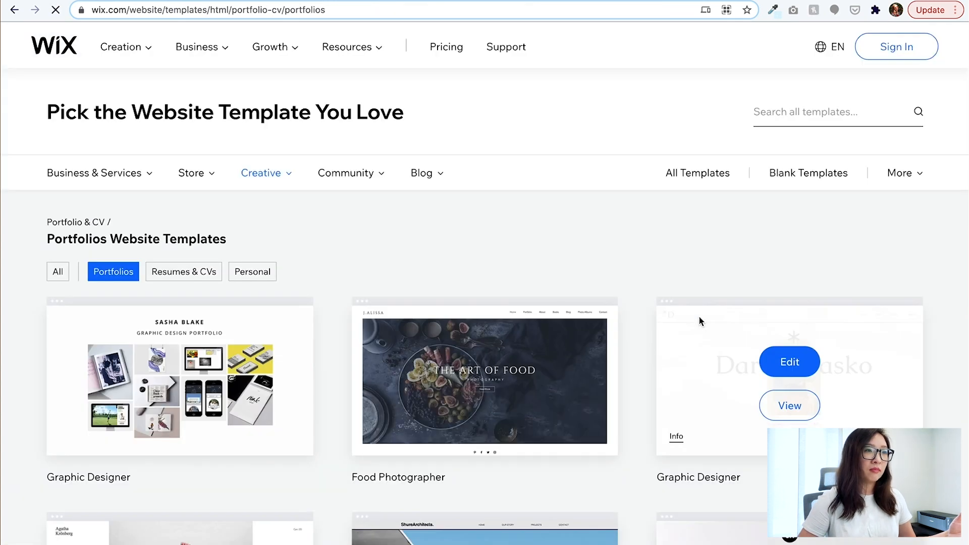
- Browse the Portfolios website templates to compare the available designs, from Graphic Designer to Illustrator
{"action": "scroll", "coordinate": [668, 346], "scroll_direction": "down", "scroll_amount": 1}
{"action": "scroll", "coordinate": [669, 346], "scroll_direction": "down", "scroll_amount": 1}
{"action": "scroll", "coordinate": [669, 346], "scroll_direction": "up", "scroll_amount": 1}
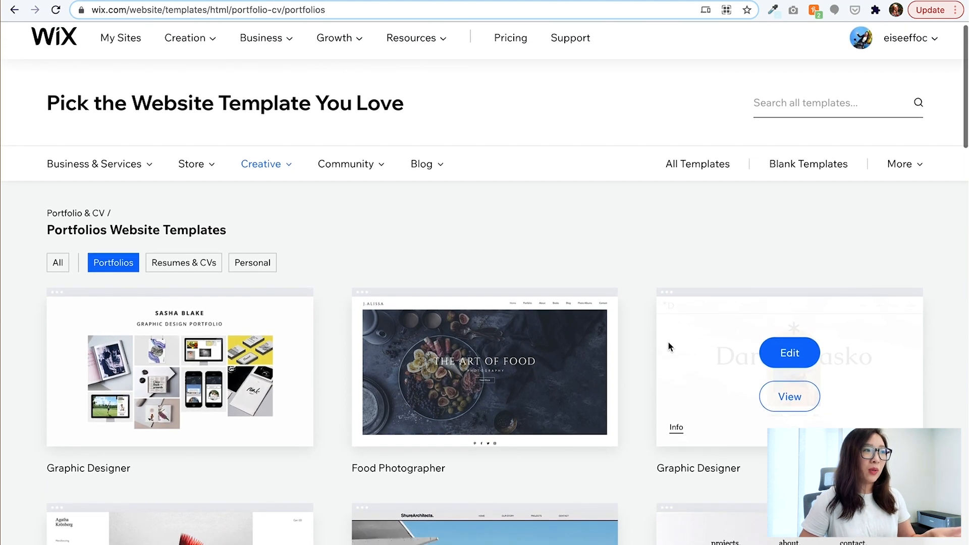
{"action": "scroll", "coordinate": [668, 346], "scroll_direction": "down", "scroll_amount": 4}
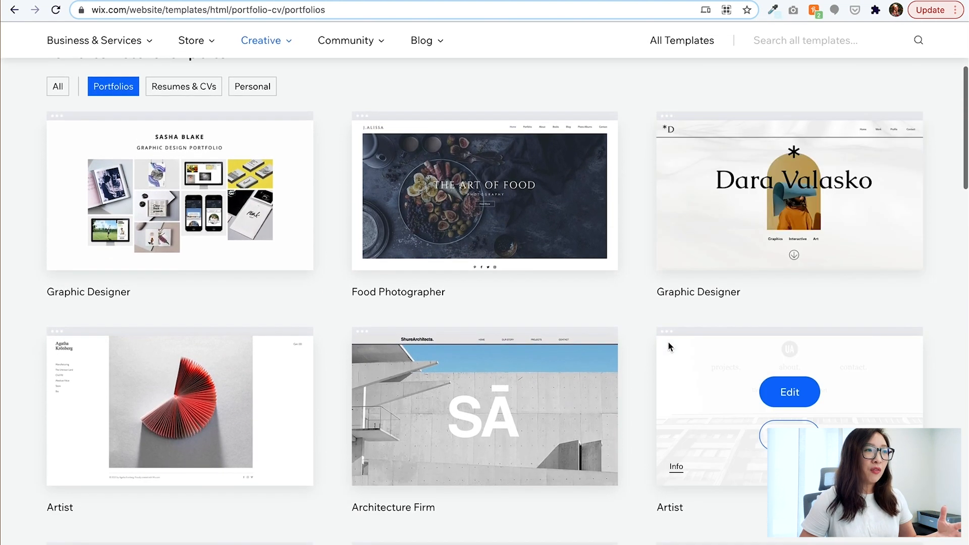
{"action": "scroll", "coordinate": [669, 345], "scroll_direction": "down", "scroll_amount": 1}
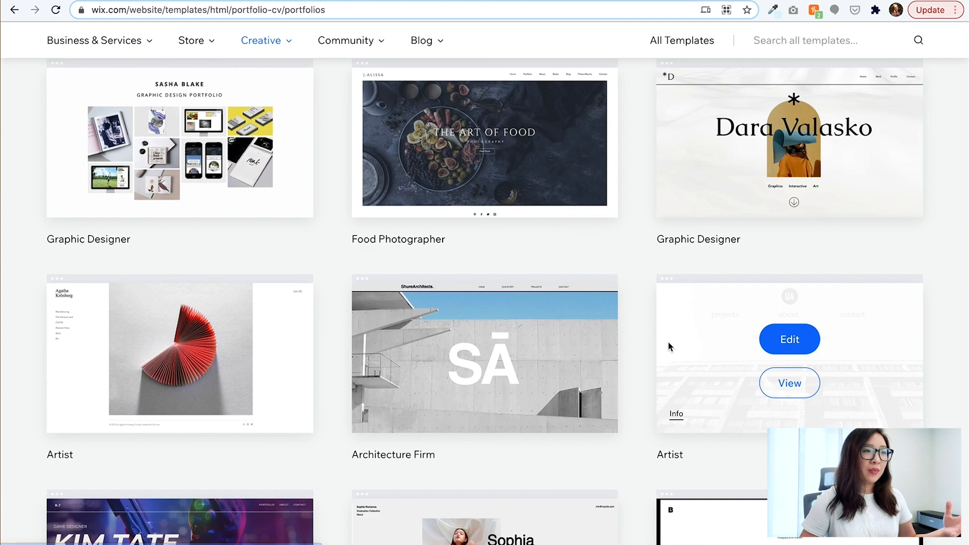
{"action": "scroll", "coordinate": [668, 345], "scroll_direction": "down", "scroll_amount": 8}
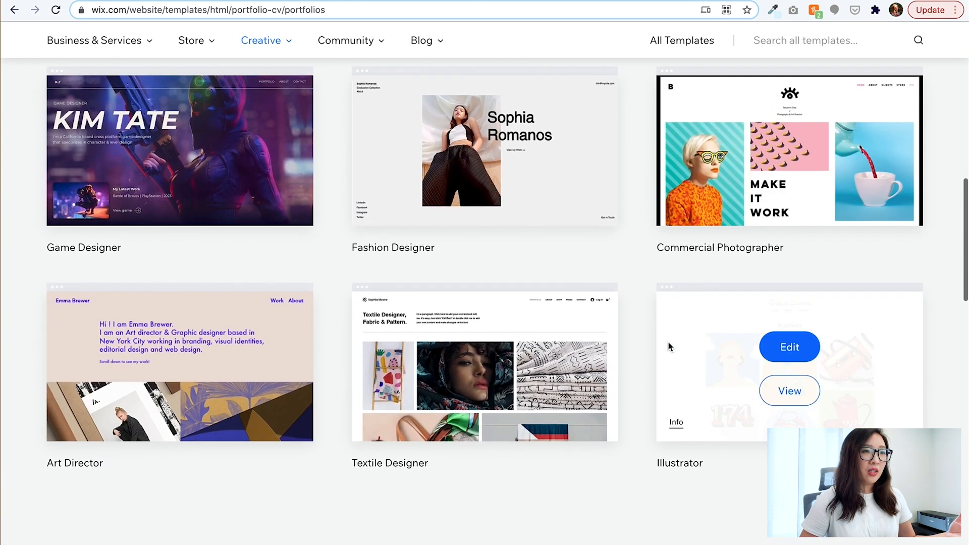
{"action": "scroll", "coordinate": [667, 341], "scroll_direction": "down", "scroll_amount": 4}
{"action": "scroll", "coordinate": [667, 341], "scroll_direction": "up", "scroll_amount": 2}
{"action": "scroll", "coordinate": [667, 341], "scroll_direction": "up", "scroll_amount": 3}
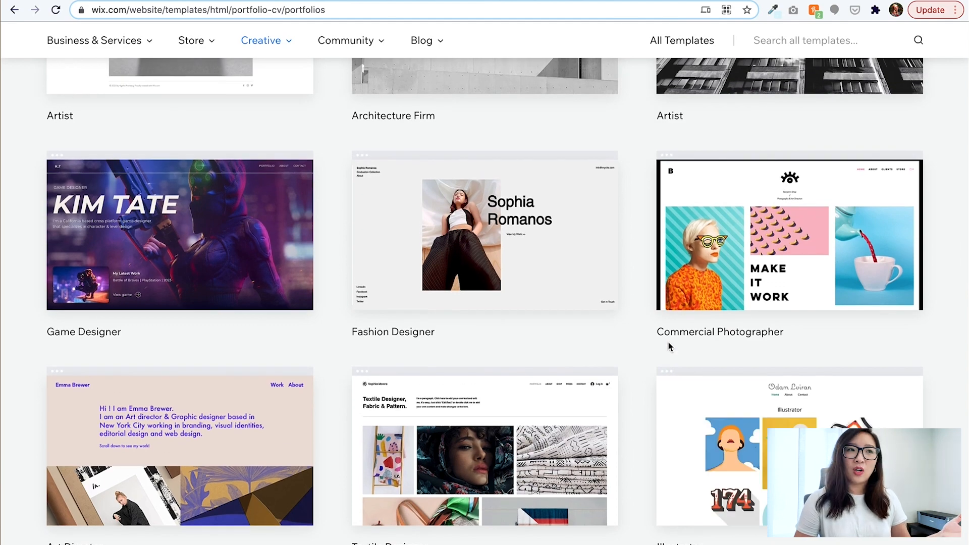
{"action": "scroll", "coordinate": [668, 342], "scroll_direction": "up", "scroll_amount": 2}
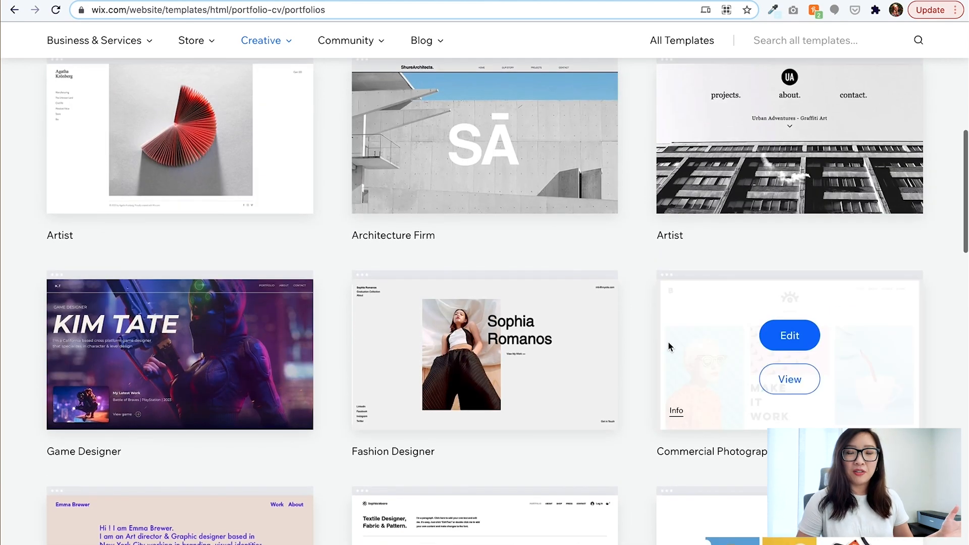
{"action": "scroll", "coordinate": [668, 342], "scroll_direction": "up", "scroll_amount": 4}
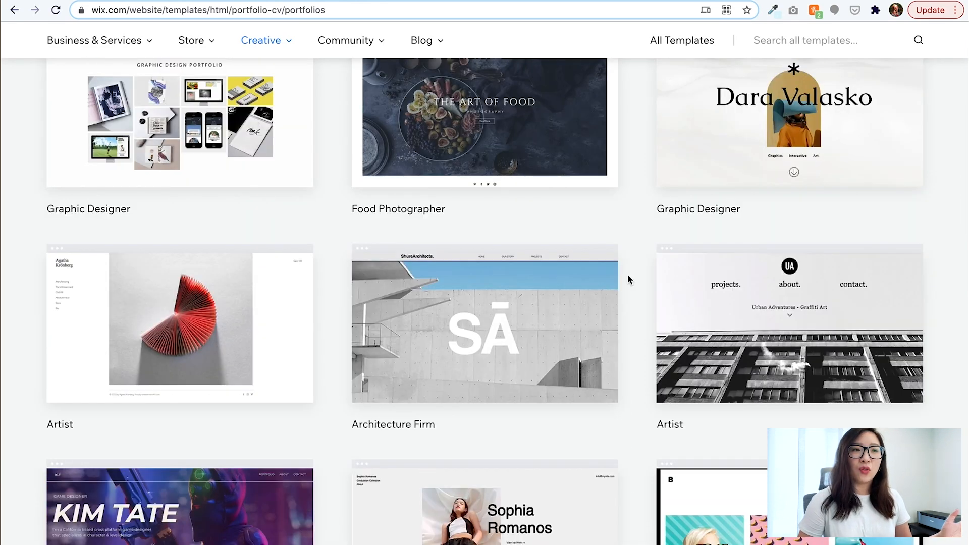
{"action": "scroll", "coordinate": [627, 276], "scroll_direction": "down", "scroll_amount": 2}
{"action": "scroll", "coordinate": [628, 277], "scroll_direction": "down", "scroll_amount": 5}
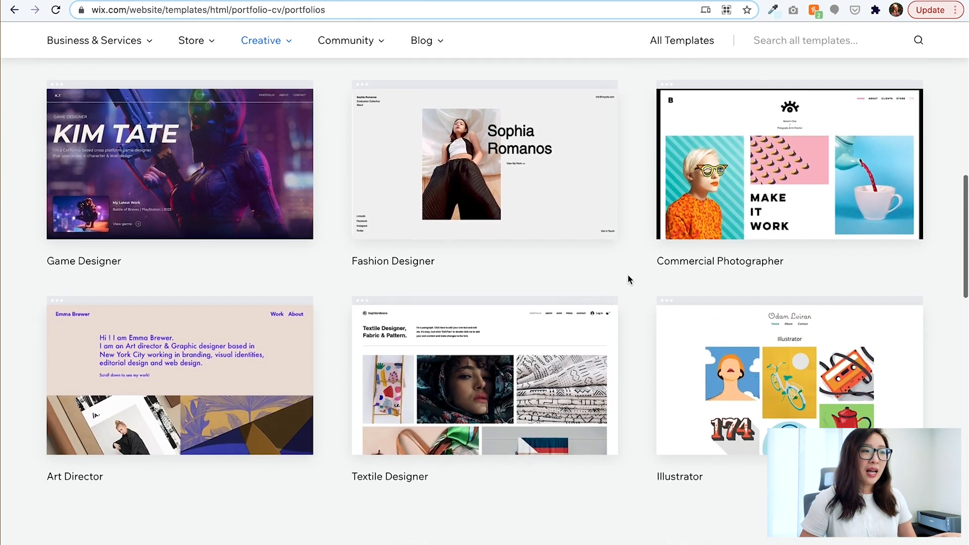
- Open the Art Director portfolio template for editing
{"action": "mouse_move", "coordinate": [200, 310]}
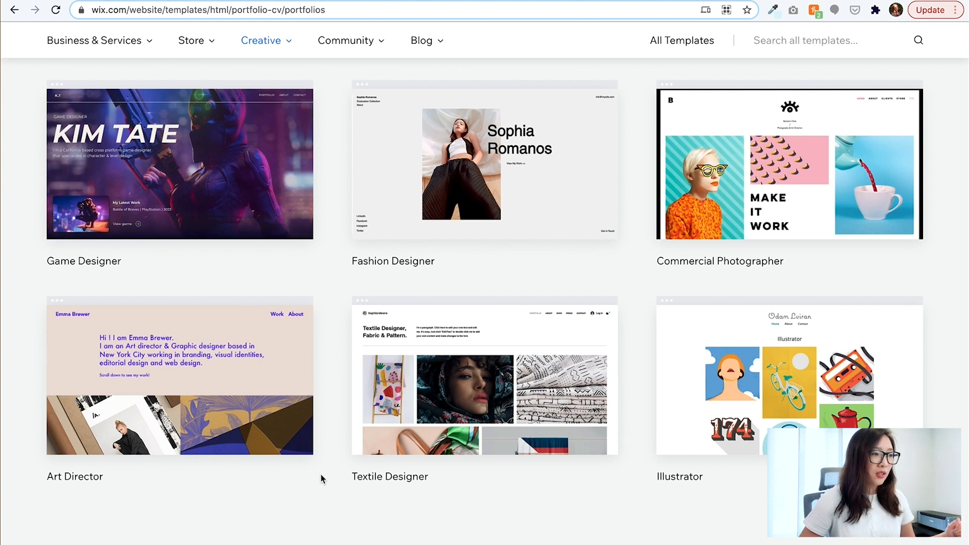
{"action": "mouse_move", "coordinate": [270, 435]}
{"action": "left_click", "coordinate": [175, 374]}
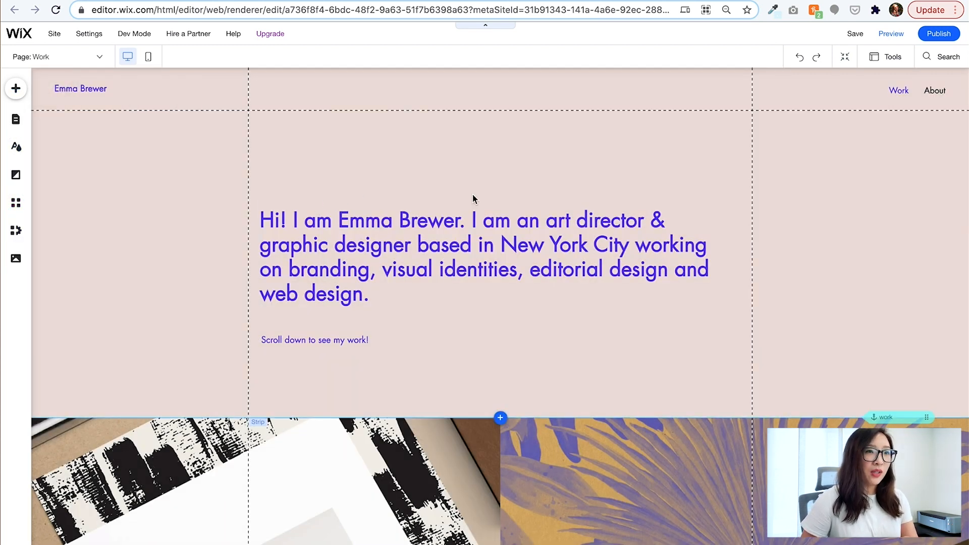
- Replace the placeholder name on the header button with the designer's first name
{"action": "double_click", "coordinate": [89, 93]}
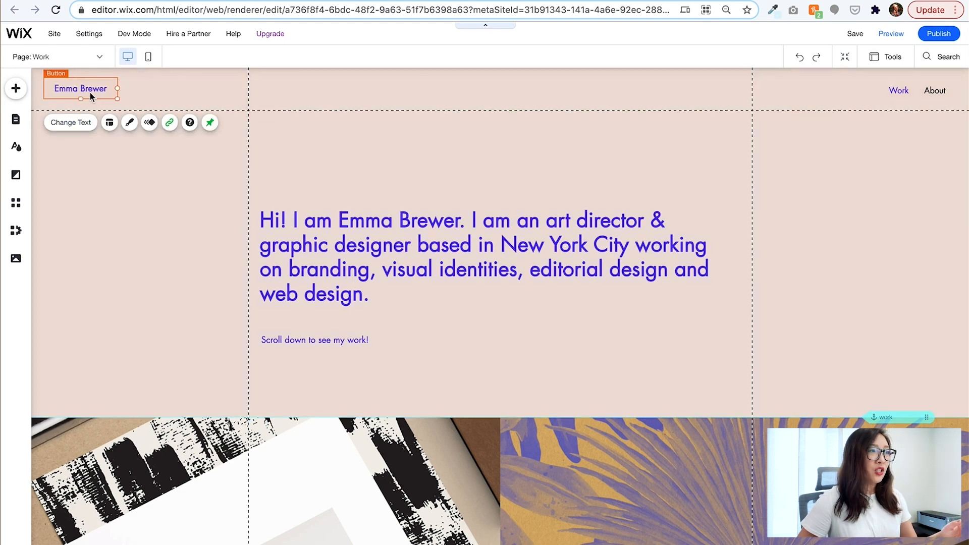
{"action": "left_click", "coordinate": [274, 136]}
{"action": "double_click", "coordinate": [274, 135]}
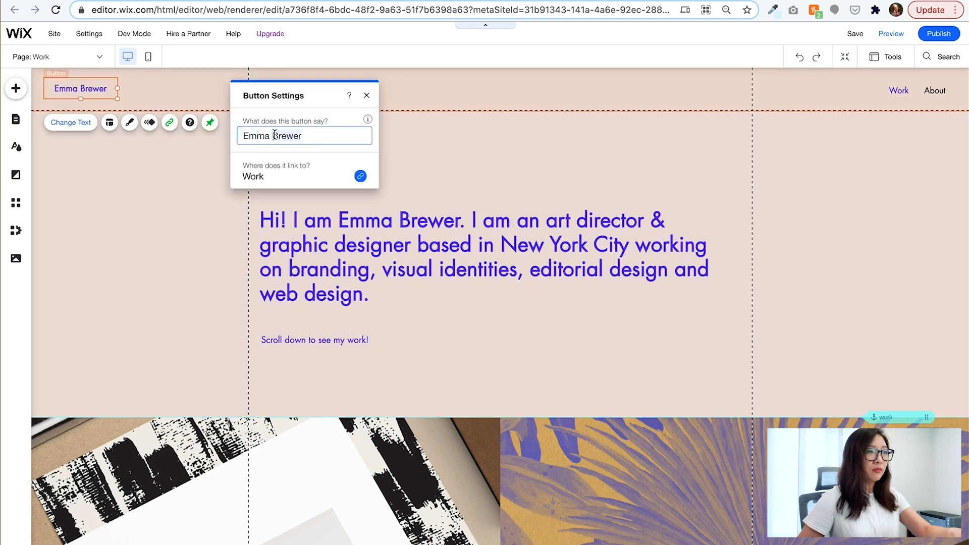
{"action": "left_click_drag", "start_coordinate": [312, 137], "coordinate": [177, 143]}
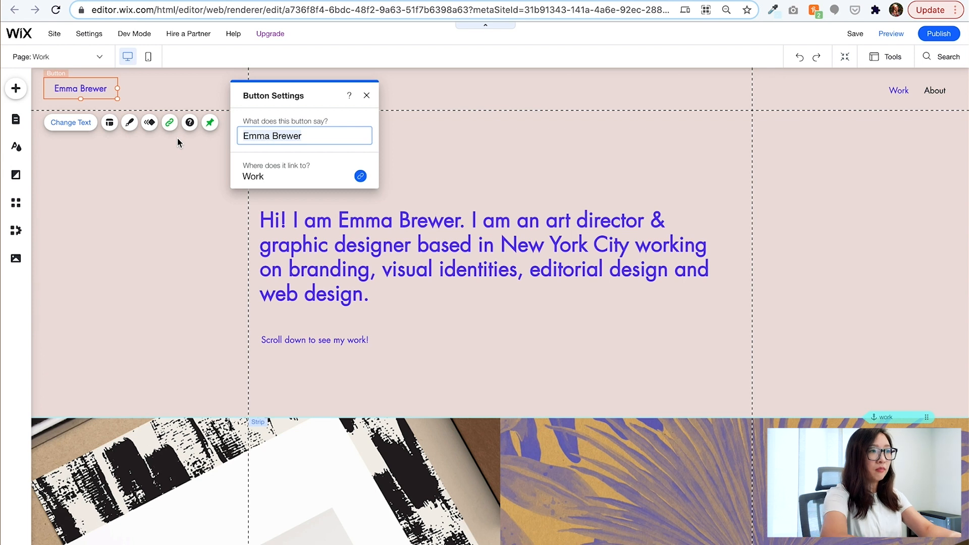
{"action": "type", "text": "Yobbi"}
{"action": "key", "text": "BackSpace"}
{"action": "key", "text": "BackSpace"}
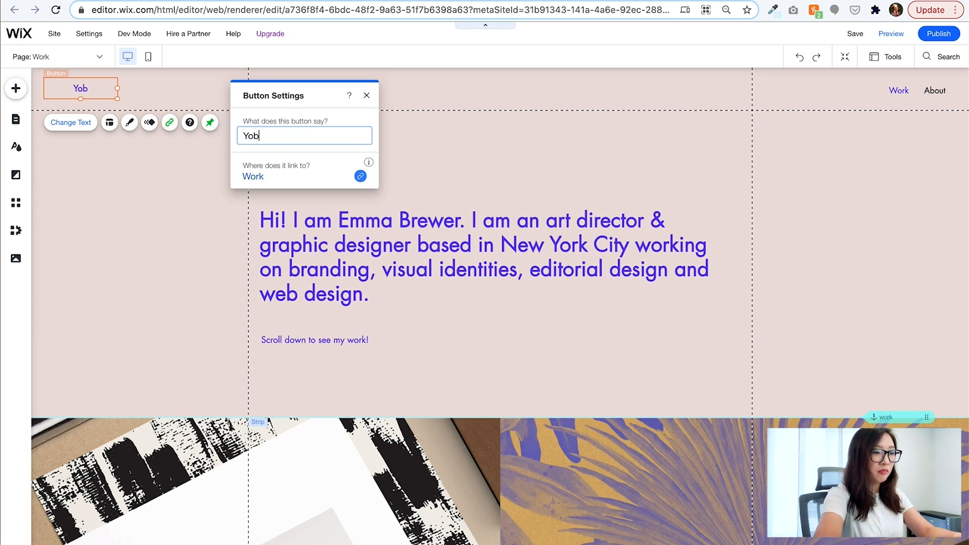
{"action": "type", "text": "i"}
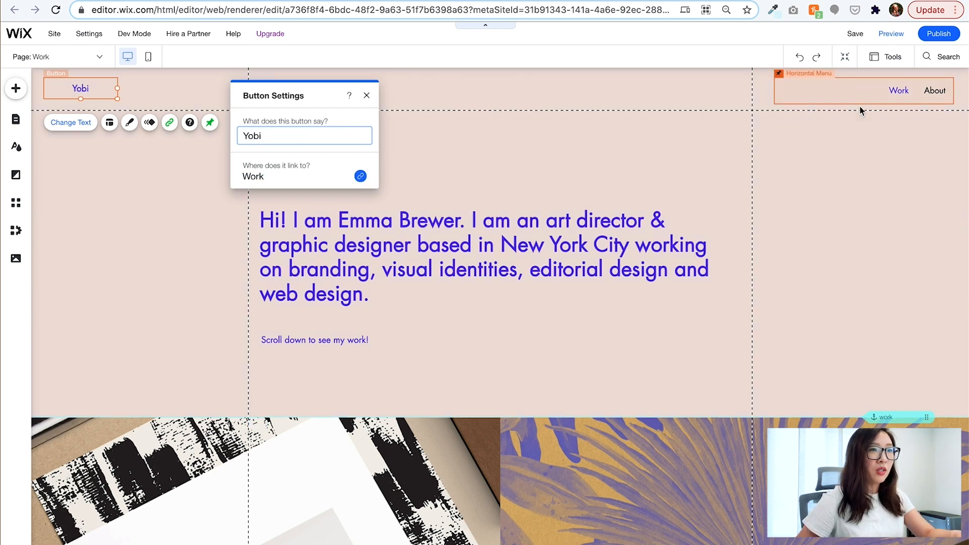
{"action": "left_click", "coordinate": [872, 90]}
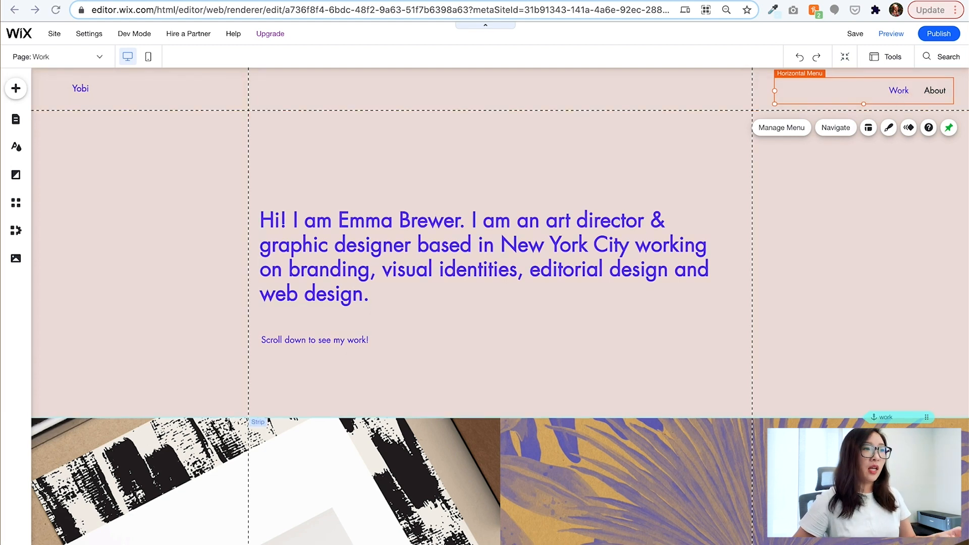
- Replace the homepage introduction with "Hi! I'm" plus the designer's first name, followed by "I am a UX Designer with a love for simplicity."
{"action": "left_click", "coordinate": [539, 226]}
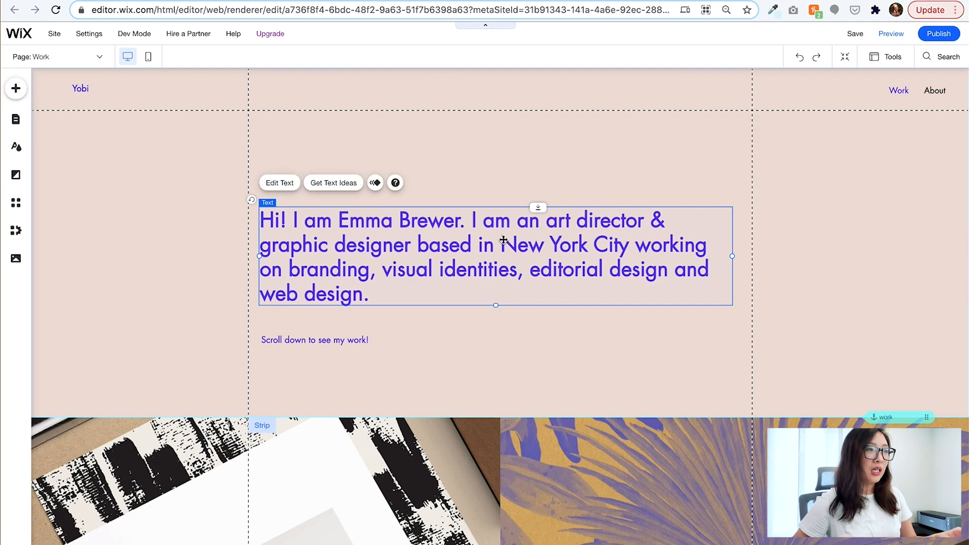
{"action": "double_click", "coordinate": [394, 247]}
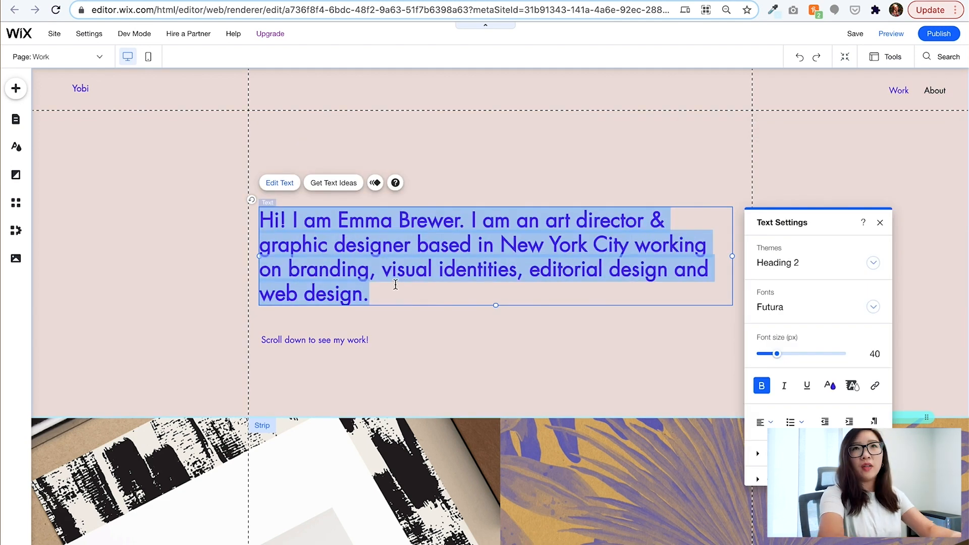
{"action": "type", "text": "Hi"}
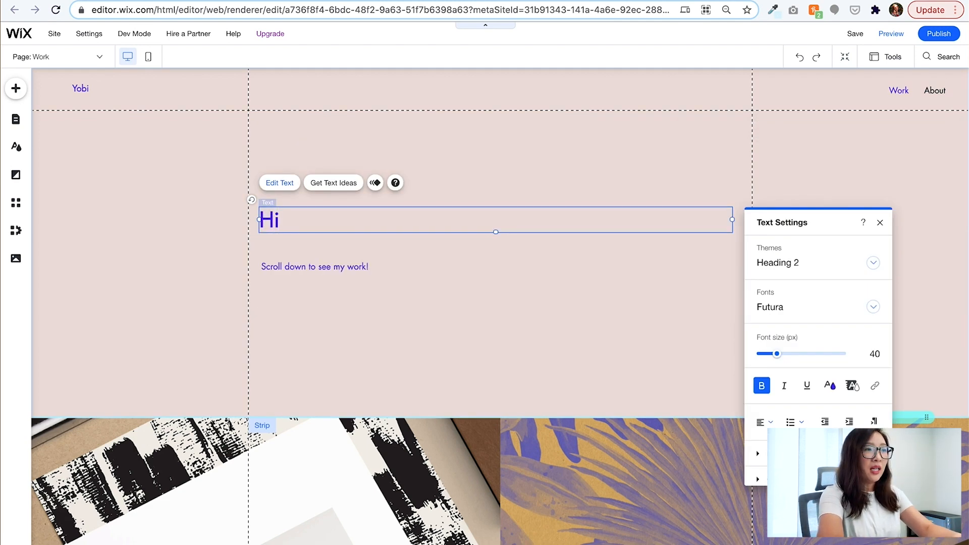
{"action": "type", "text": "! I'm Y"}
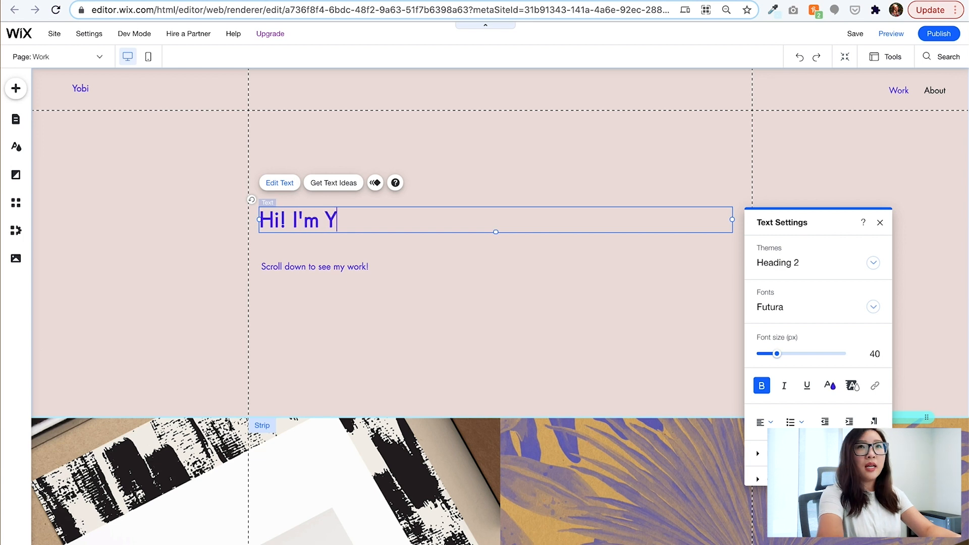
{"action": "type", "text": "obi. I am "}
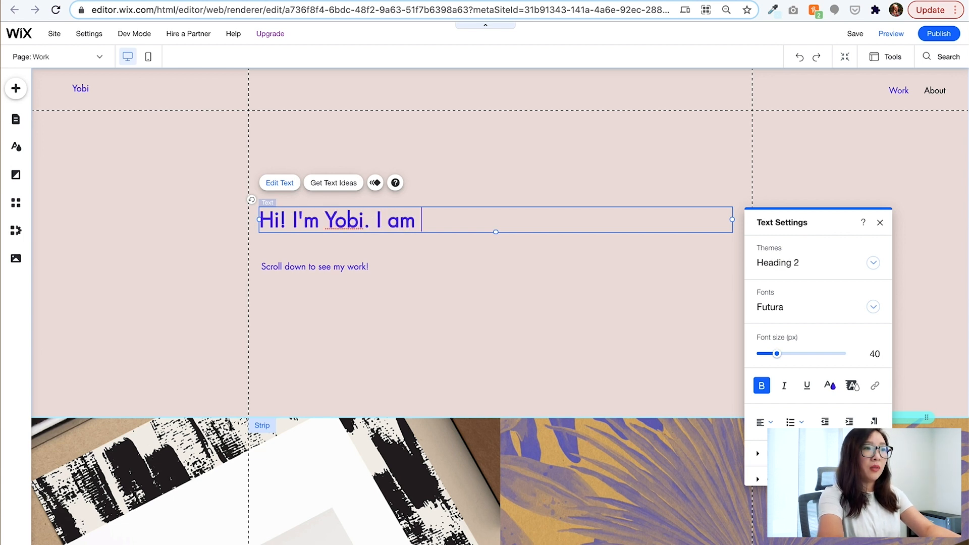
{"action": "type", "text": "a UX Designer wi"}
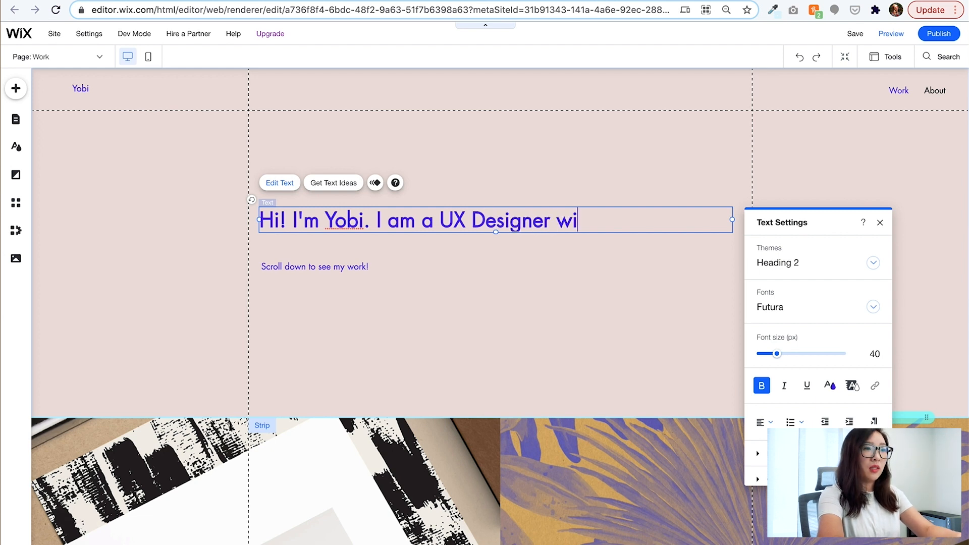
{"action": "type", "text": "th a love for simpli"}
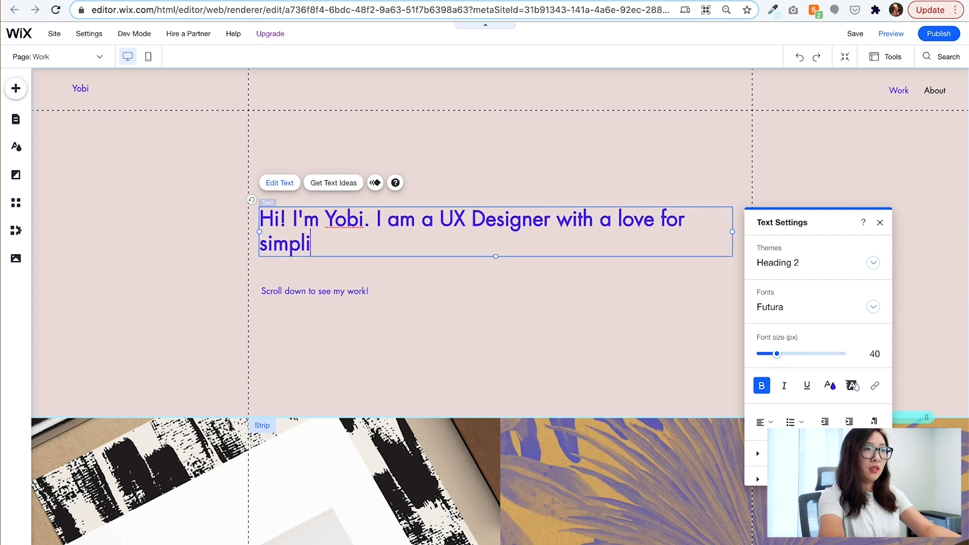
{"action": "type", "text": "city."}
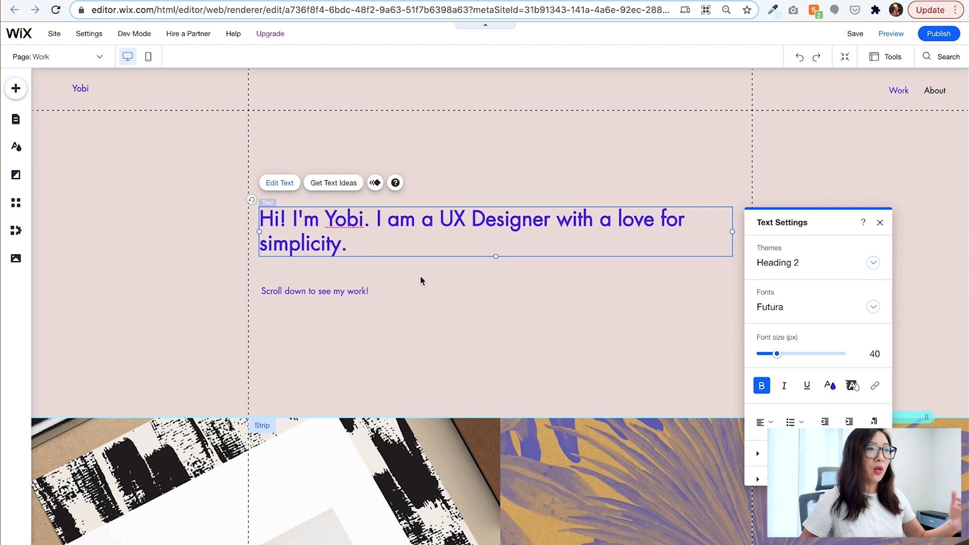
- Adjust the lightest shade of theme Color 3 to minimum saturation and maximum brightness, and apply it as a near-white page background
{"action": "scroll", "coordinate": [361, 306], "scroll_direction": "down", "scroll_amount": 1}
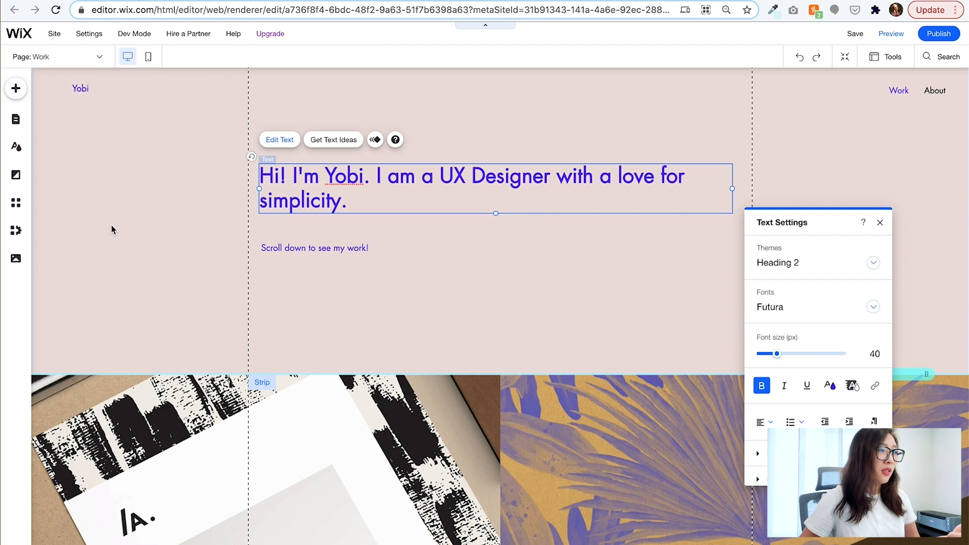
{"action": "left_click", "coordinate": [19, 149]}
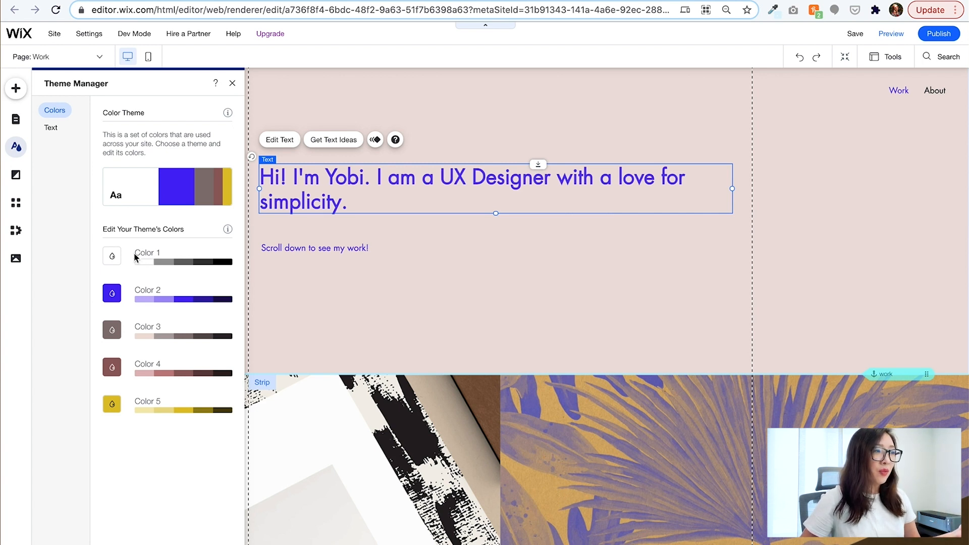
{"action": "left_click", "coordinate": [144, 337]}
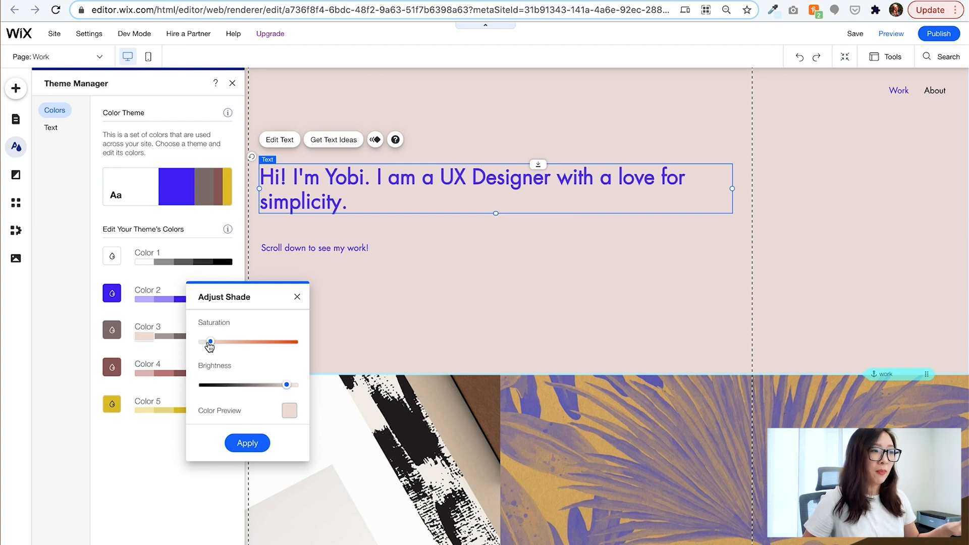
{"action": "left_click_drag", "start_coordinate": [210, 345], "coordinate": [200, 343]}
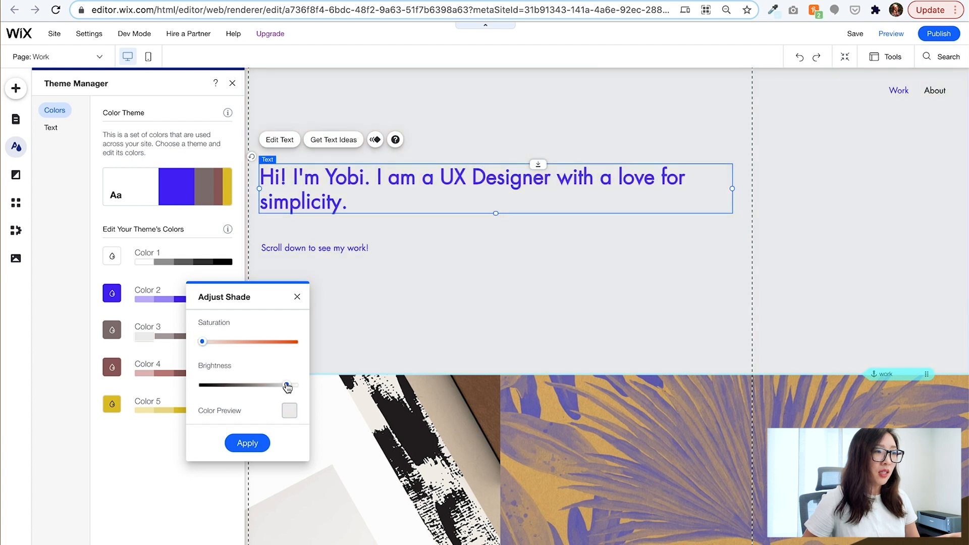
{"action": "left_click_drag", "start_coordinate": [287, 385], "coordinate": [309, 387]}
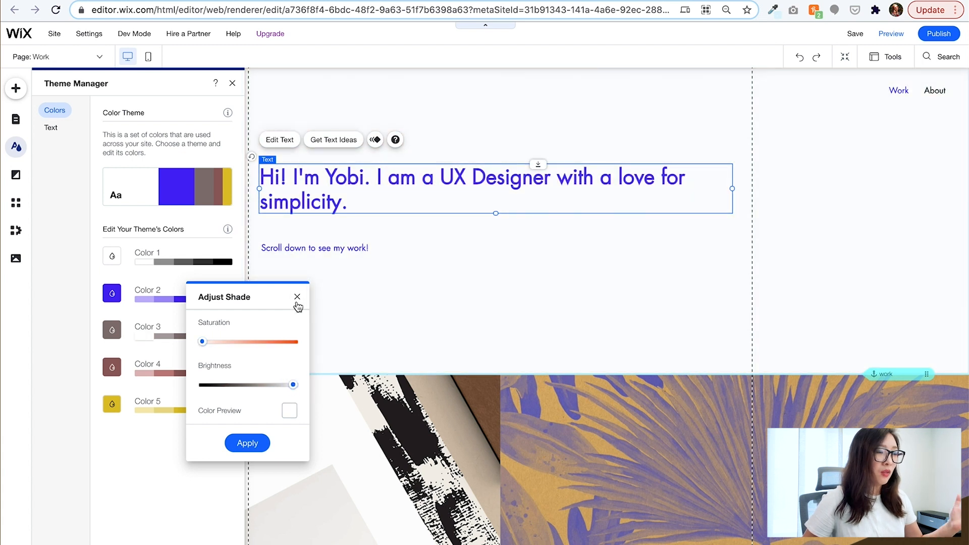
{"action": "left_click", "coordinate": [263, 442]}
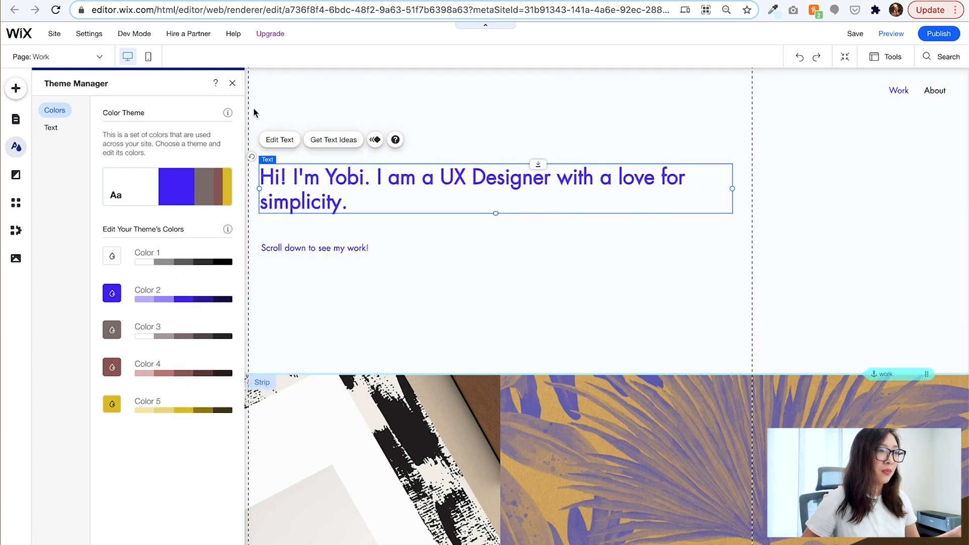
{"action": "left_click", "coordinate": [232, 83]}
{"action": "left_click", "coordinate": [395, 247]}
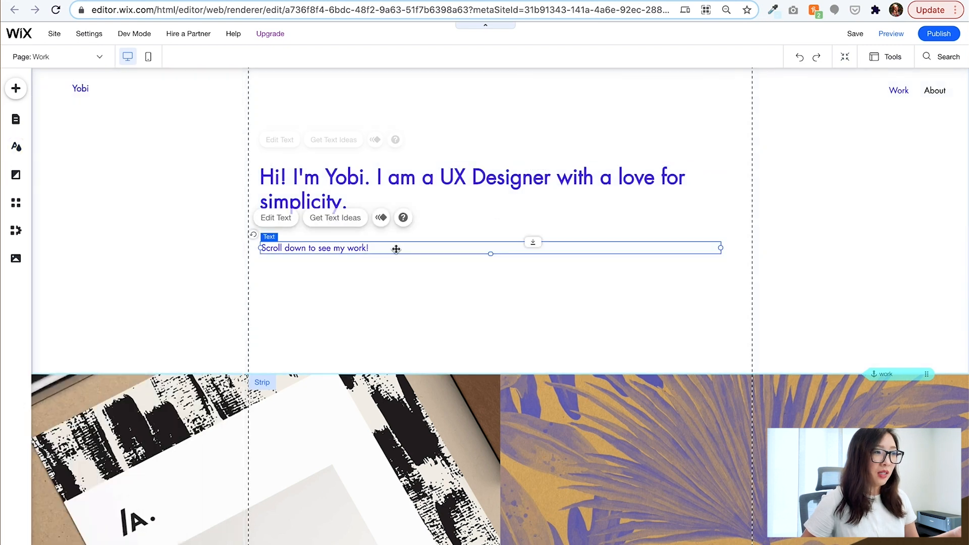
{"action": "left_click", "coordinate": [408, 304]}
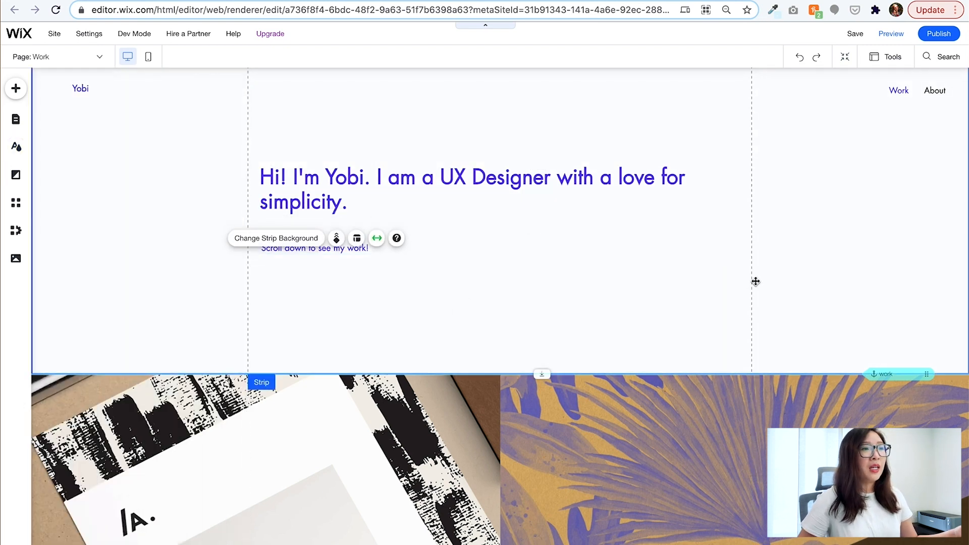
- Review the images in the project gallery below the introduction and in its media organizer, and delete the whole gallery
{"action": "scroll", "coordinate": [617, 285], "scroll_direction": "down", "scroll_amount": 5}
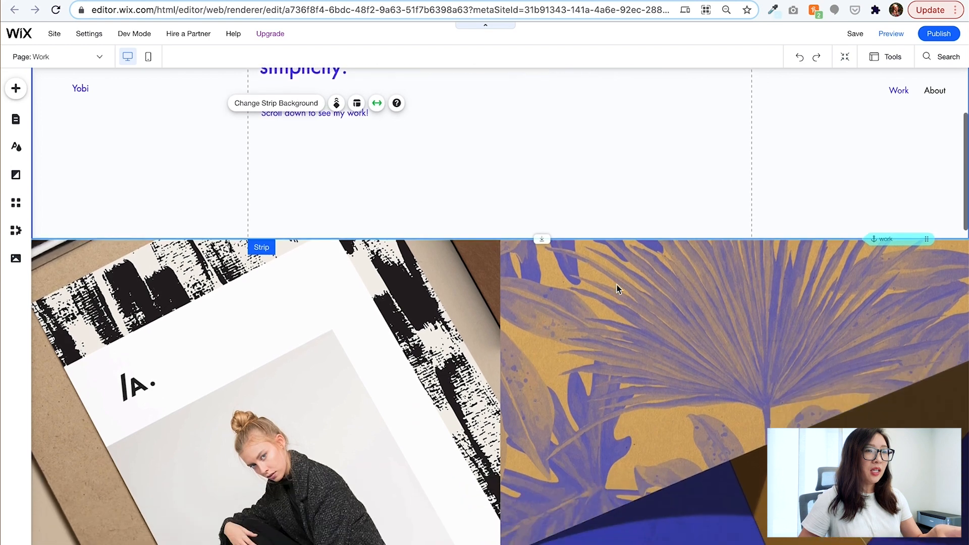
{"action": "scroll", "coordinate": [616, 288], "scroll_direction": "down", "scroll_amount": 3}
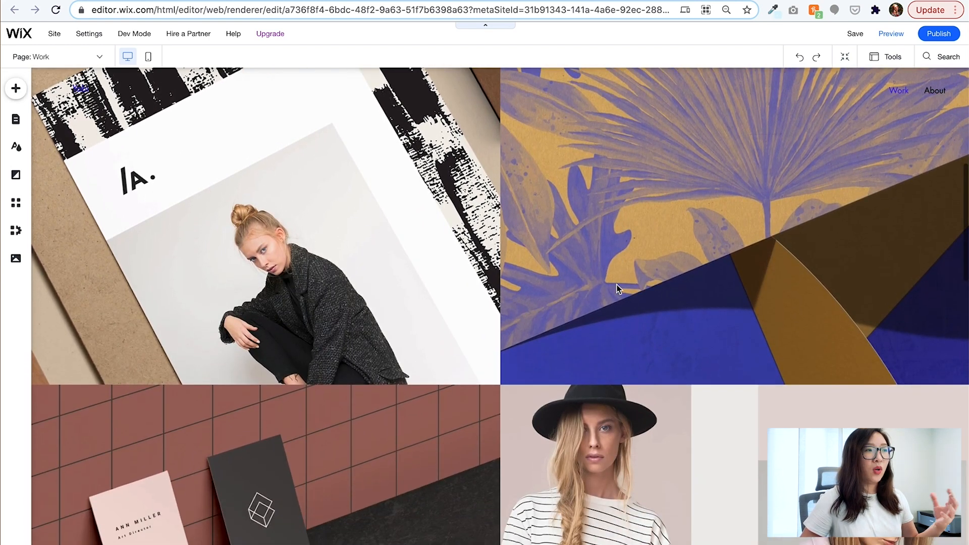
{"action": "scroll", "coordinate": [617, 288], "scroll_direction": "up", "scroll_amount": 3}
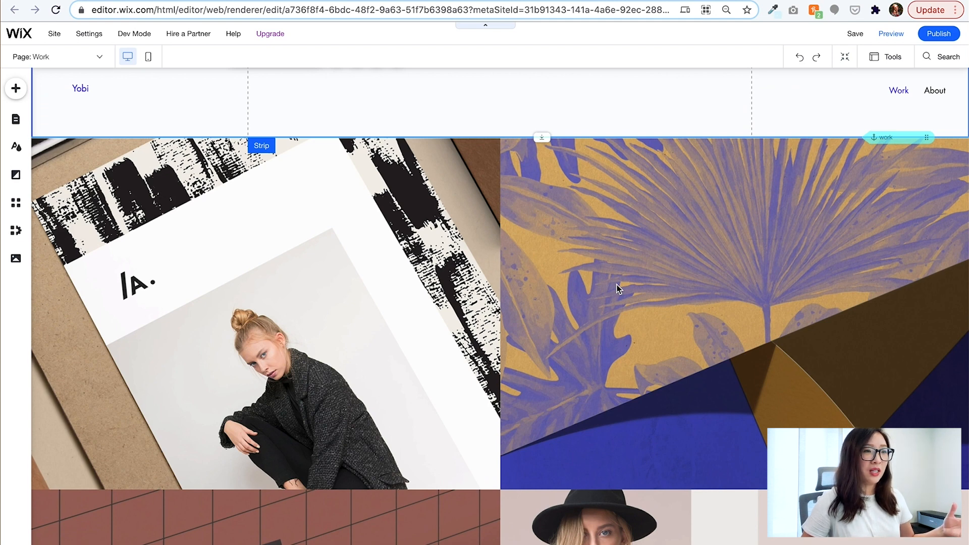
{"action": "scroll", "coordinate": [616, 288], "scroll_direction": "down", "scroll_amount": 6}
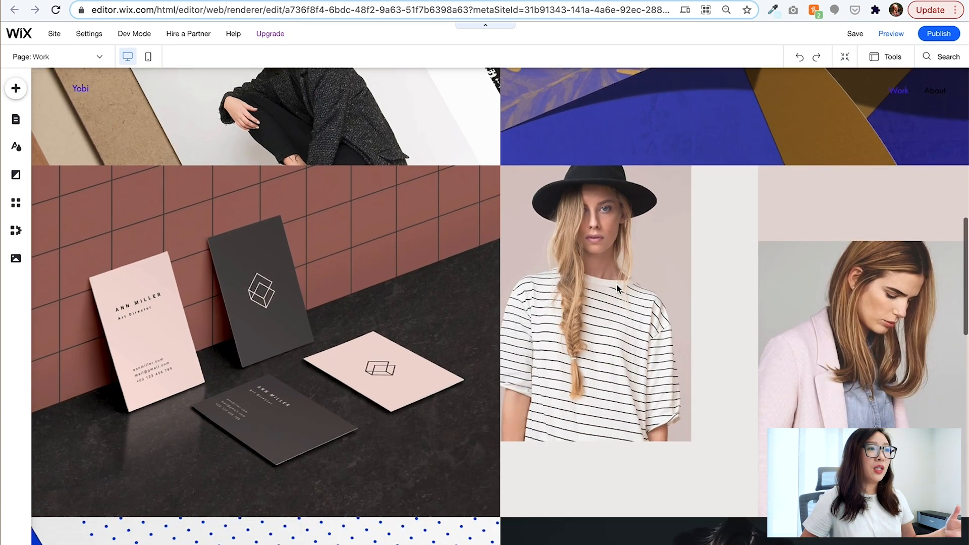
{"action": "scroll", "coordinate": [616, 285], "scroll_direction": "up", "scroll_amount": 9}
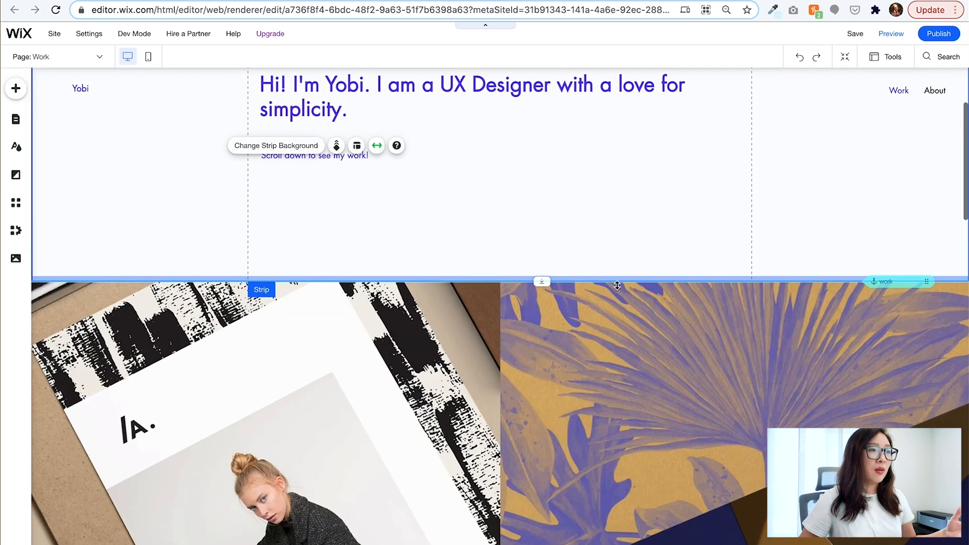
{"action": "left_click", "coordinate": [359, 341]}
{"action": "left_click", "coordinate": [283, 260]}
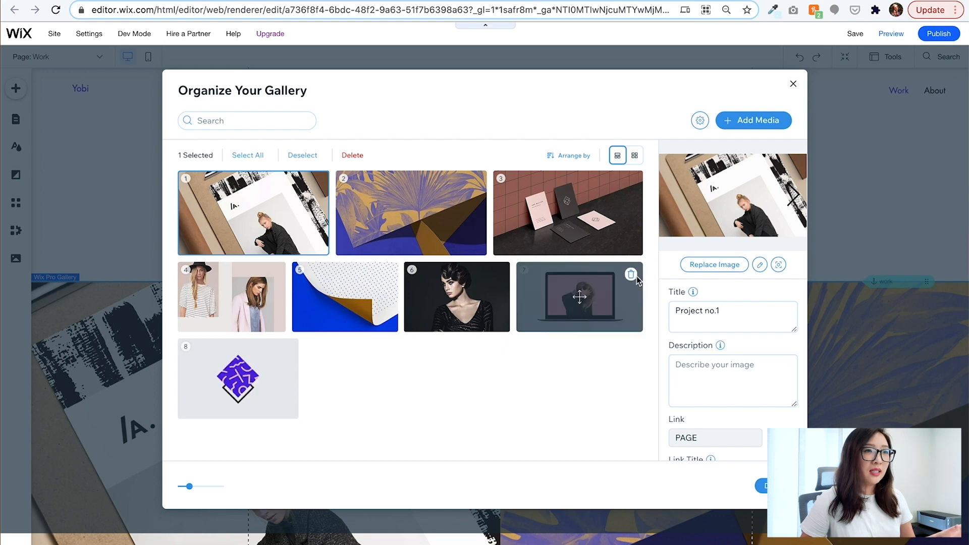
{"action": "left_click", "coordinate": [796, 86]}
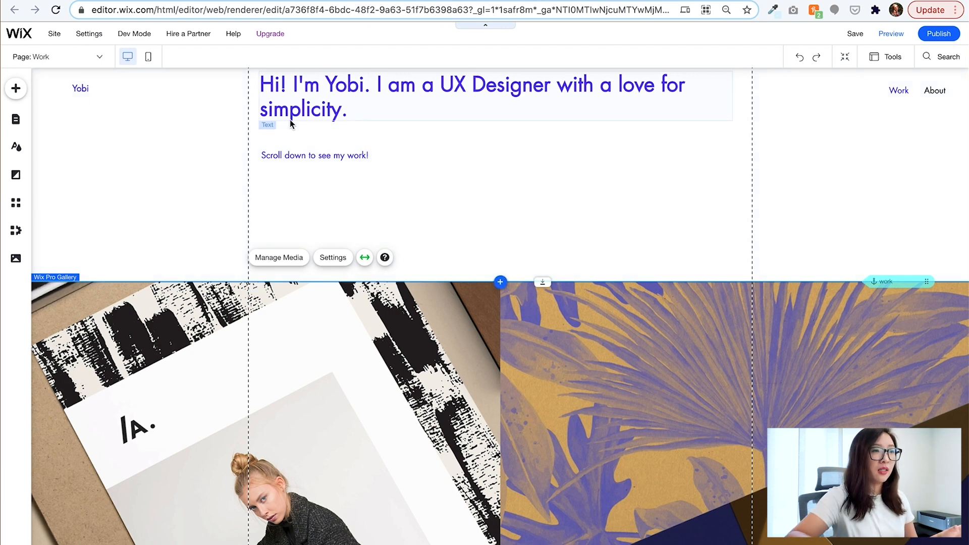
{"action": "key", "text": "Delete"}
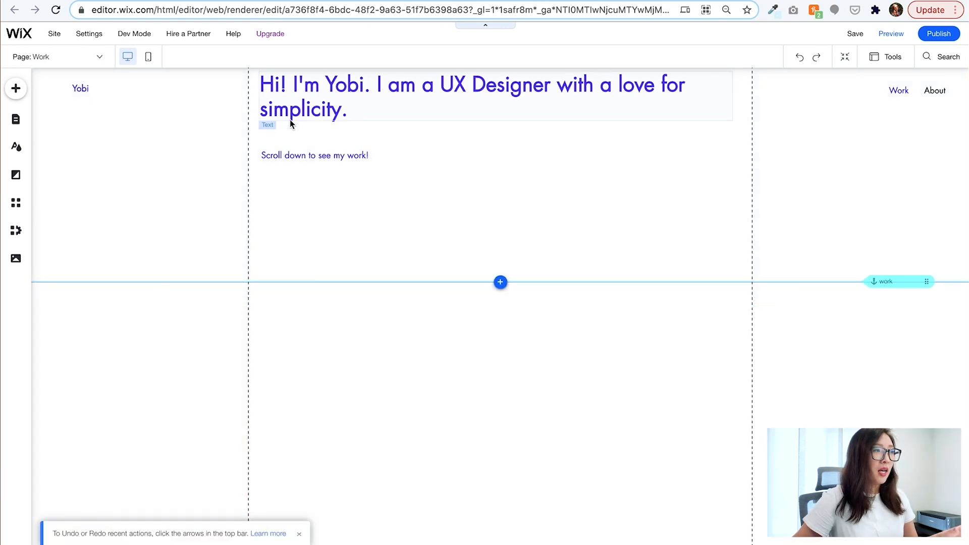
- Add the About strip with the skateboard photo and green "ABOUT US" column below the introduction
{"action": "left_click", "coordinate": [17, 90]}
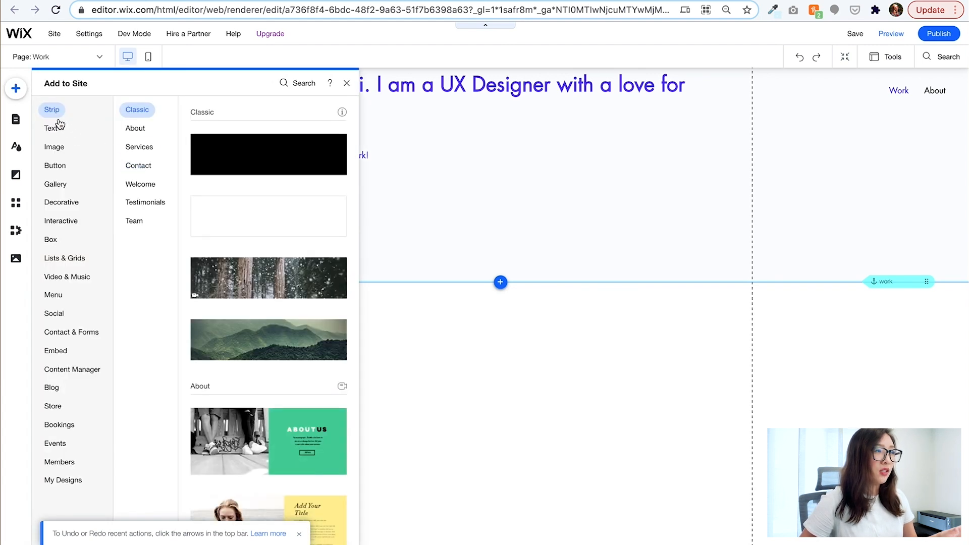
{"action": "left_click", "coordinate": [137, 132]}
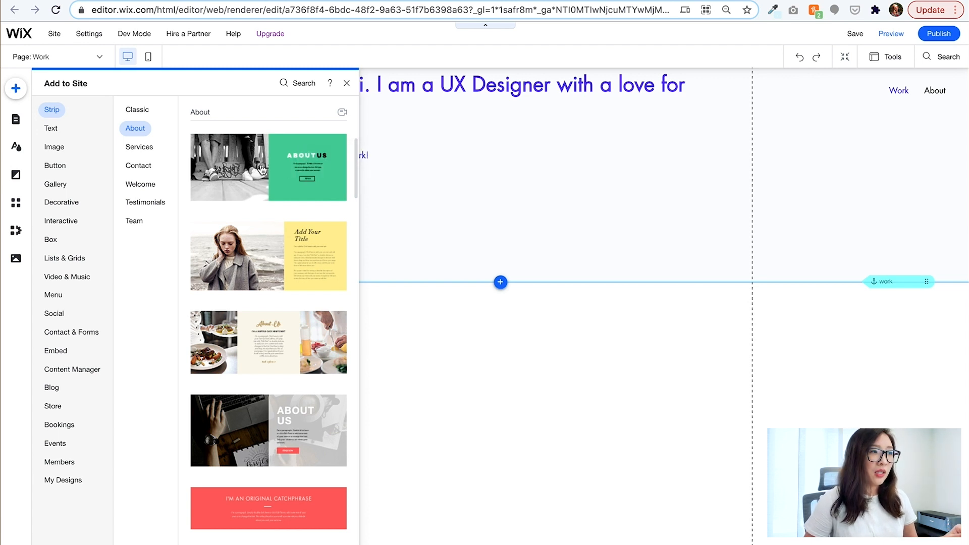
{"action": "left_click_drag", "start_coordinate": [274, 168], "coordinate": [576, 374]}
{"action": "scroll", "coordinate": [577, 374], "scroll_direction": "up", "scroll_amount": 3}
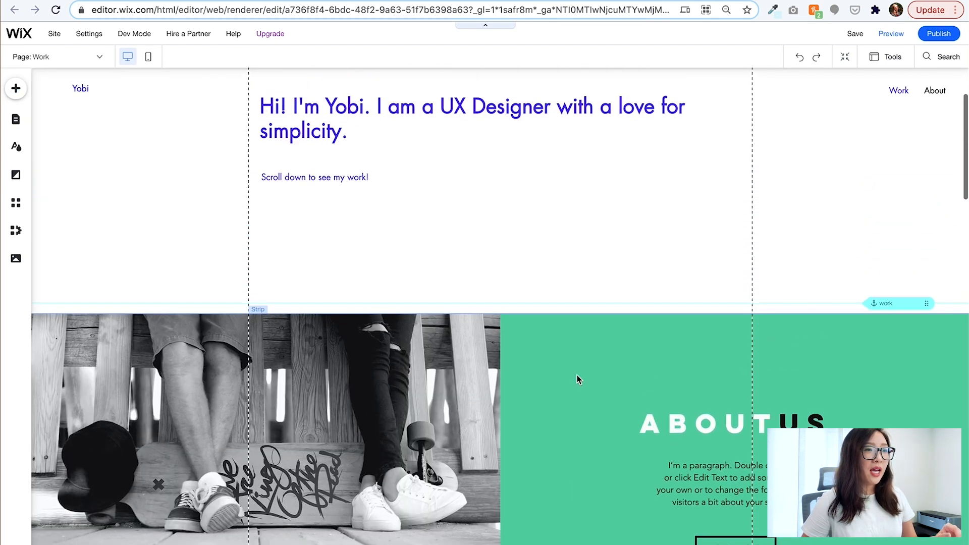
{"action": "scroll", "coordinate": [577, 374], "scroll_direction": "down", "scroll_amount": 3}
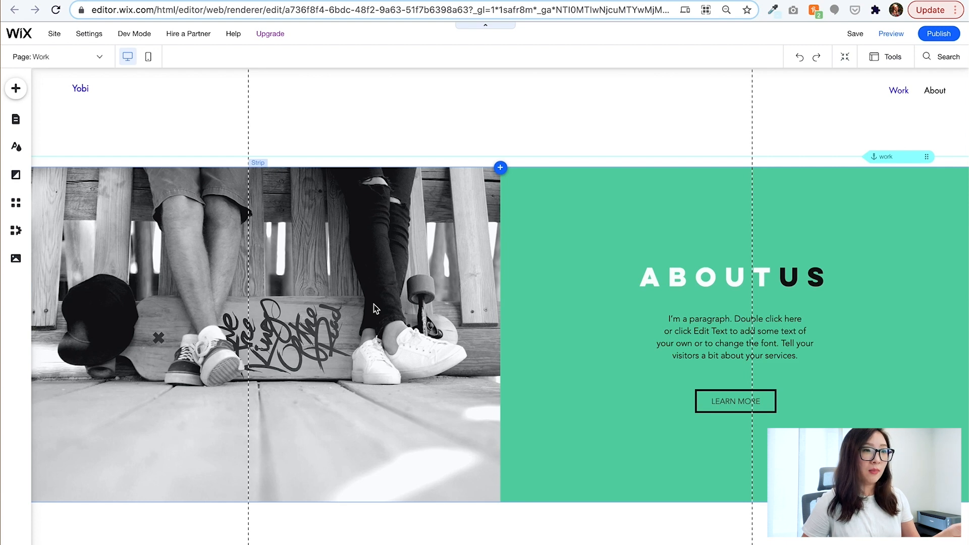
- Change the green column's heading to "CIRCLE" and its paragraph to "Smart Parental Controls"
{"action": "left_click", "coordinate": [709, 286]}
{"action": "double_click", "coordinate": [709, 286]}
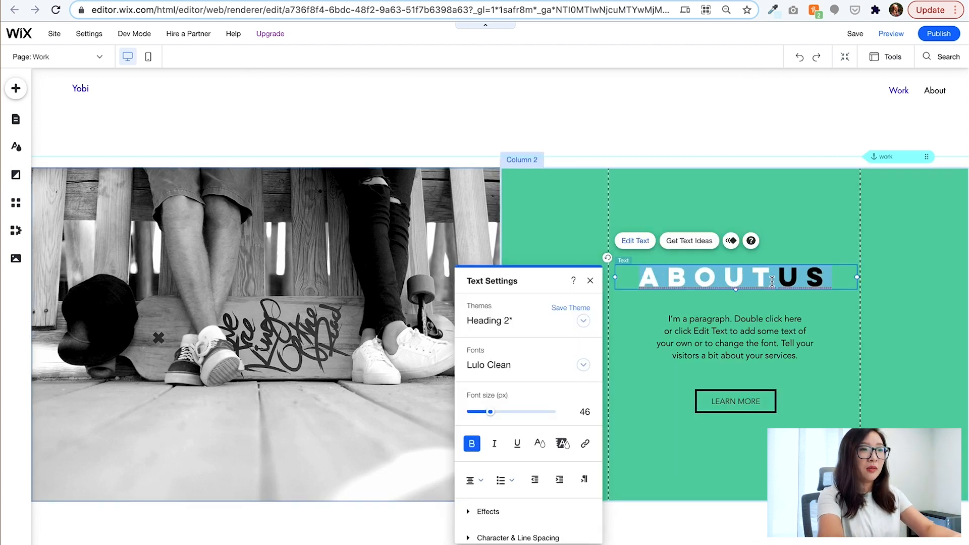
{"action": "type", "text": "C"}
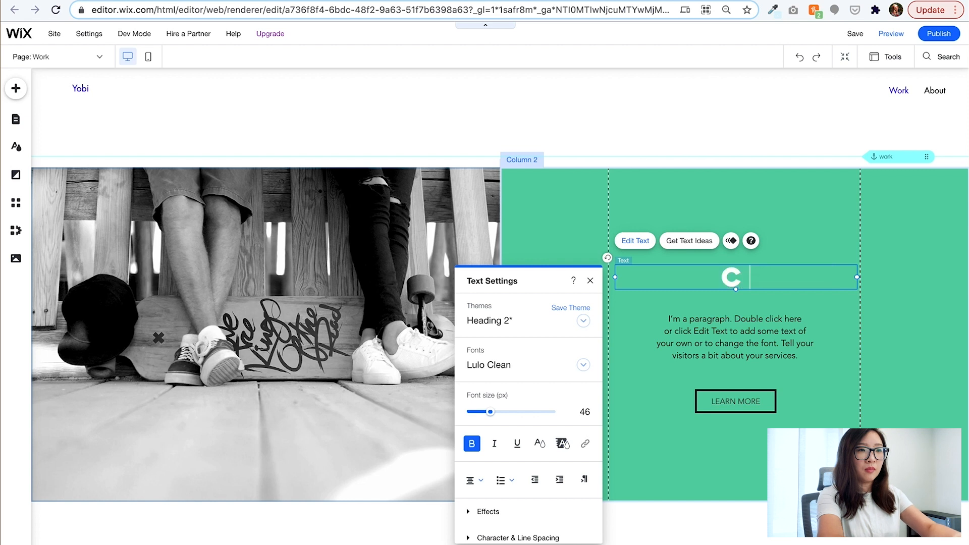
{"action": "type", "text": "IRCLE"}
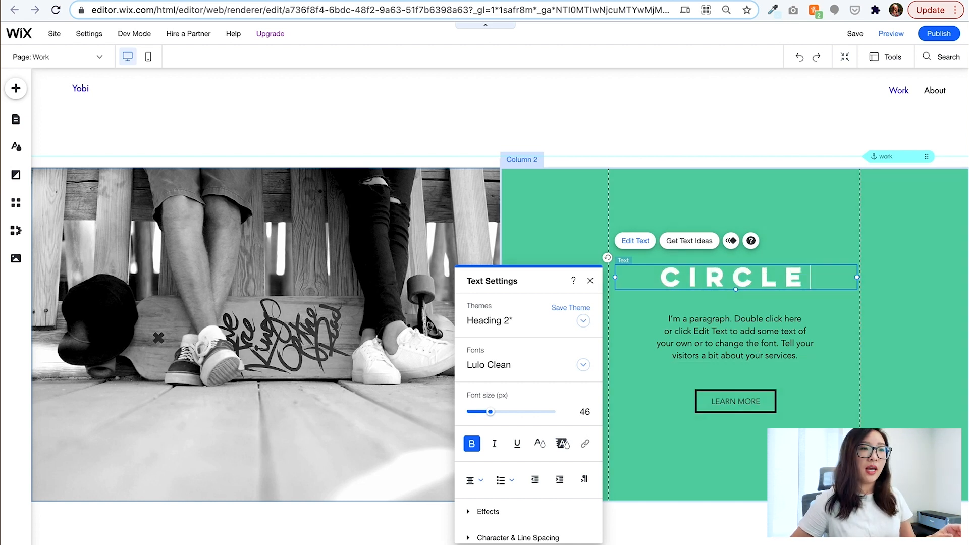
{"action": "double_click", "coordinate": [762, 352]}
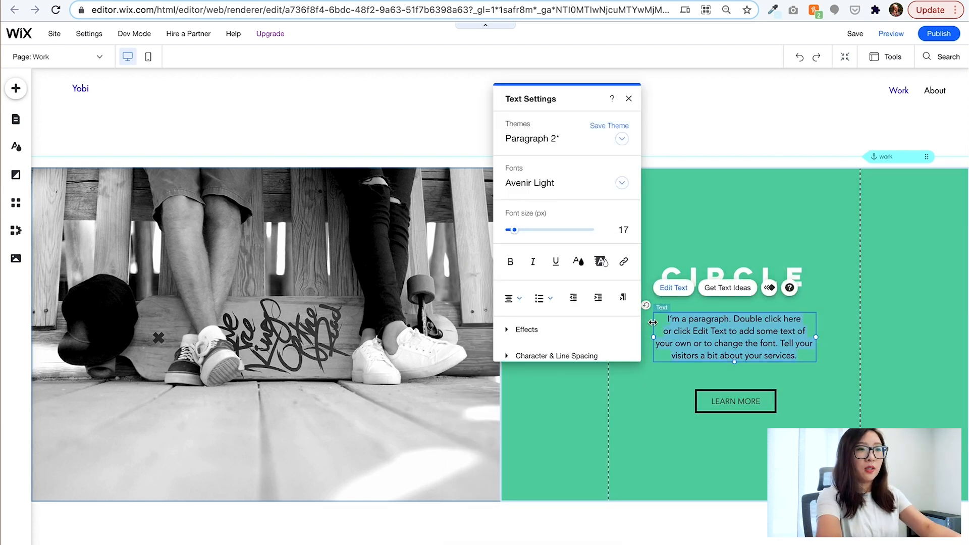
{"action": "type", "text": "Smart Parental Controls"}
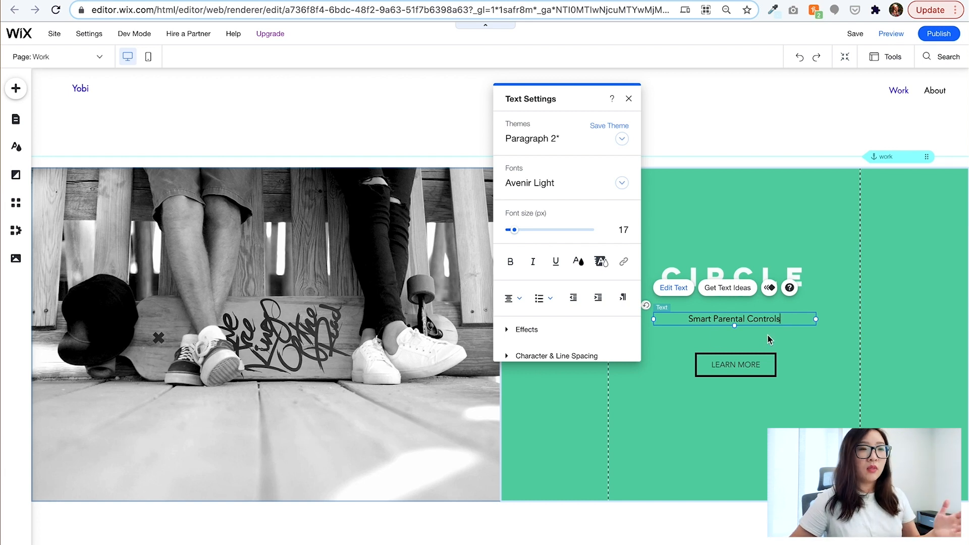
- Set the font size of the "Smart Parental Controls" paragraph to 24 px
{"action": "left_click_drag", "start_coordinate": [786, 319], "coordinate": [662, 317]}
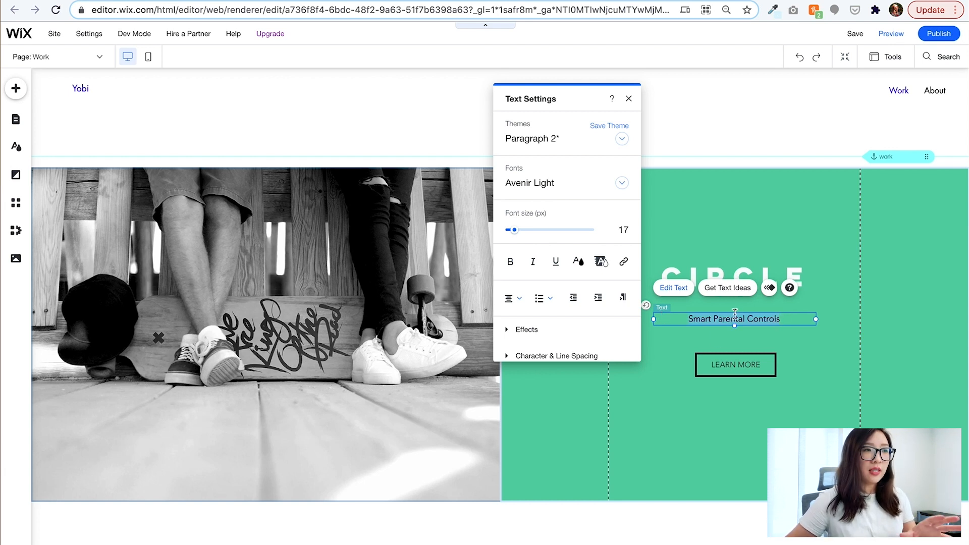
{"action": "left_click", "coordinate": [617, 142]}
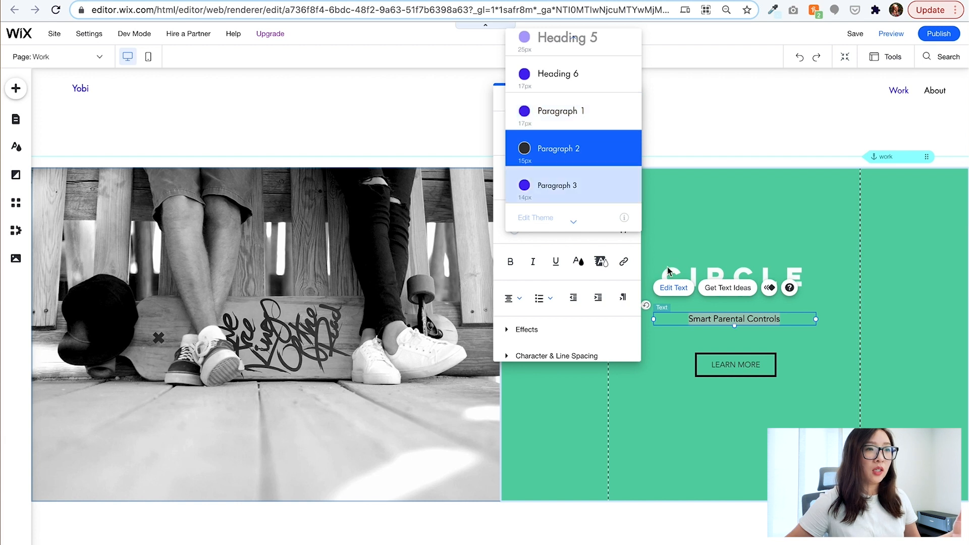
{"action": "left_click", "coordinate": [697, 319]}
{"action": "left_click_drag", "start_coordinate": [514, 230], "coordinate": [520, 232]}
{"action": "left_click", "coordinate": [623, 229]}
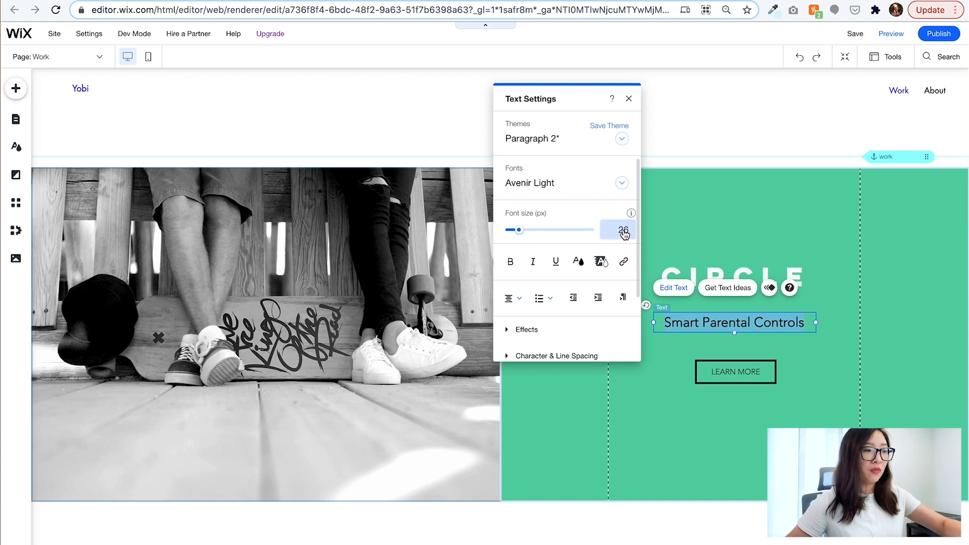
{"action": "type", "text": "4"}
{"action": "key", "text": "Delete"}
{"action": "key", "text": "Return"}
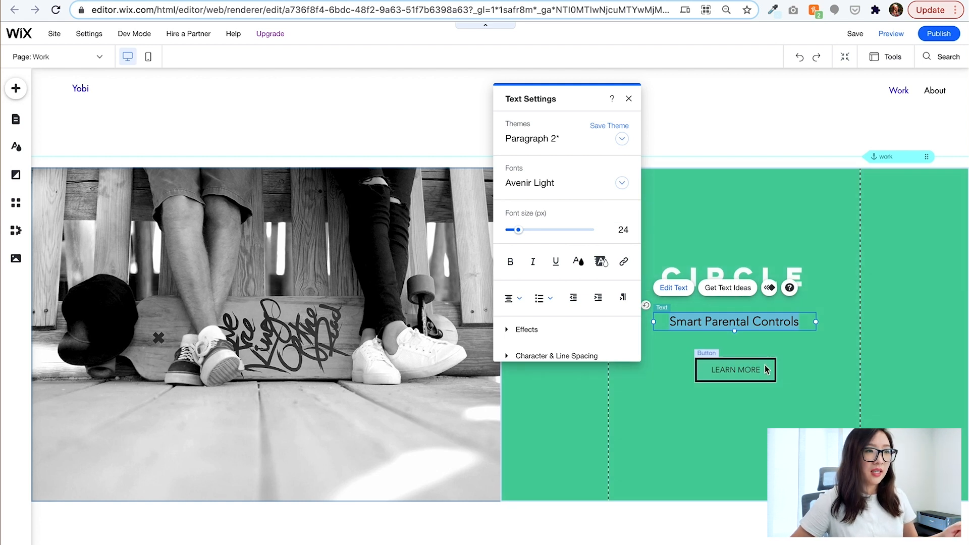
{"action": "left_click", "coordinate": [730, 370]}
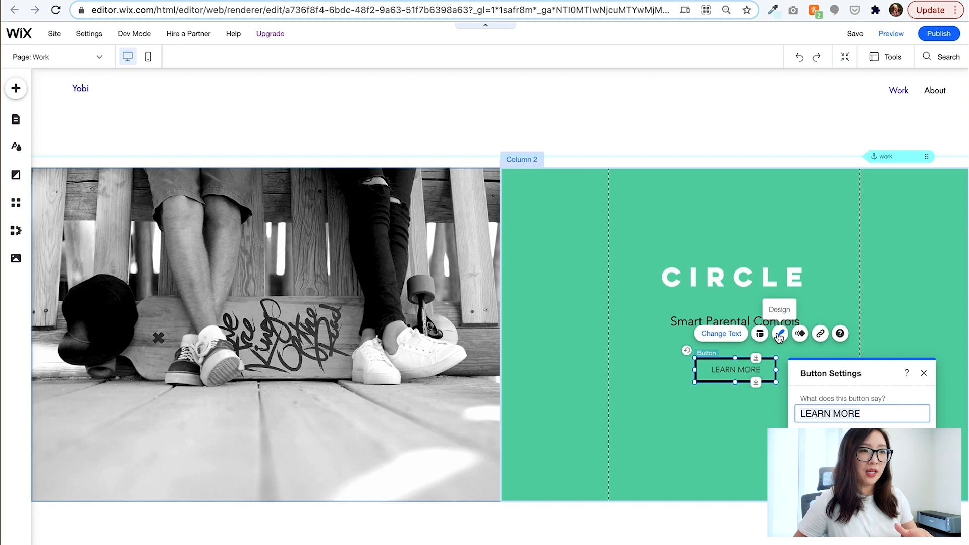
{"action": "left_click", "coordinate": [660, 357]}
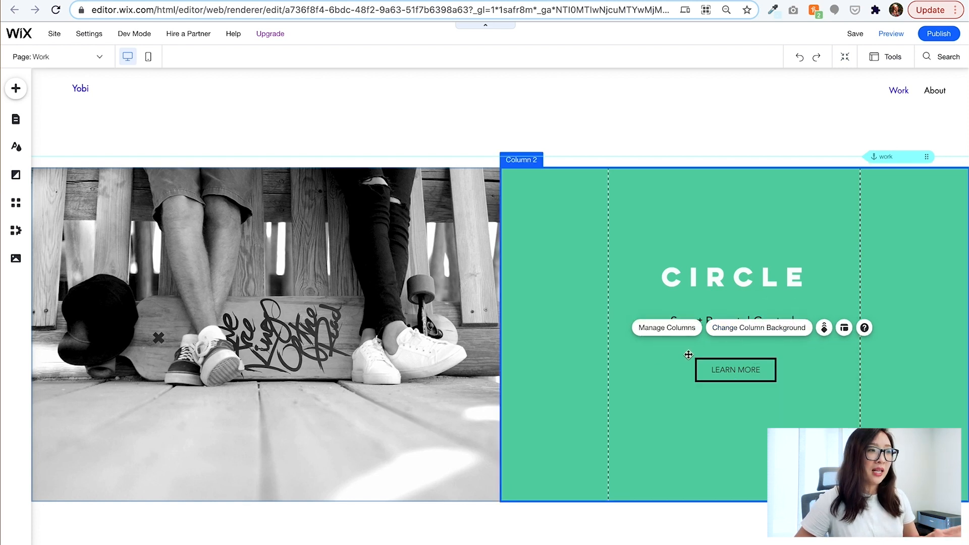
- Upload the six cover images from the landing page folder to the Site Files while choosing a background image for the skateboard photo column
{"action": "left_click", "coordinate": [379, 285]}
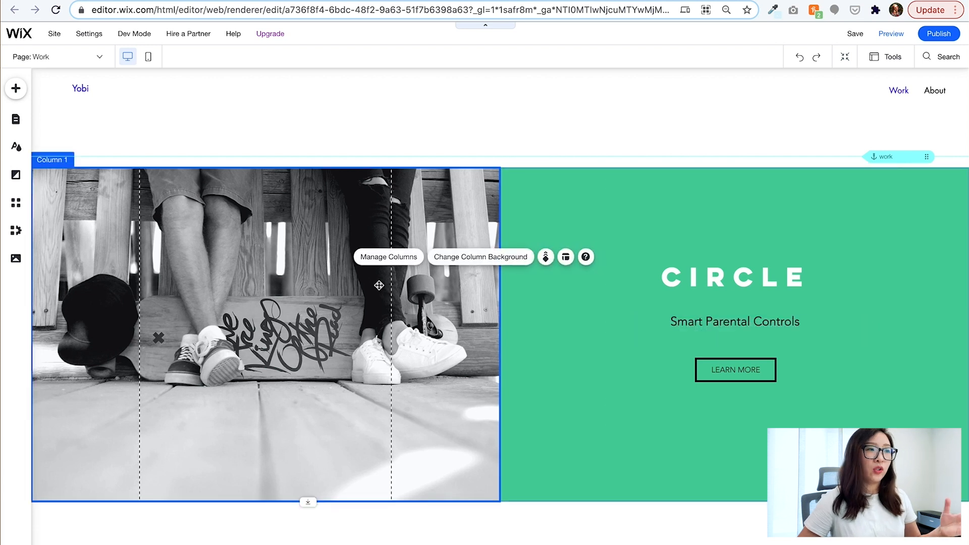
{"action": "left_click", "coordinate": [509, 198]}
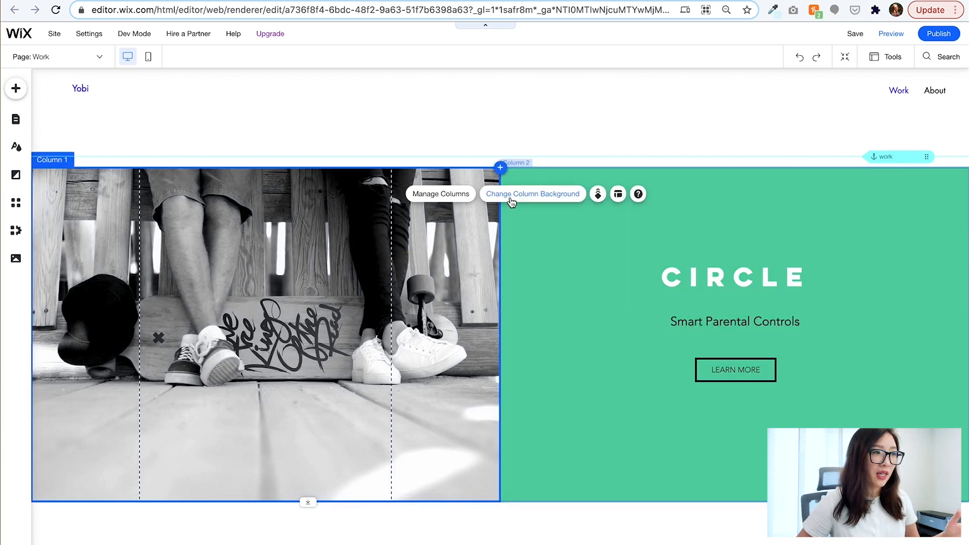
{"action": "left_click", "coordinate": [511, 197]}
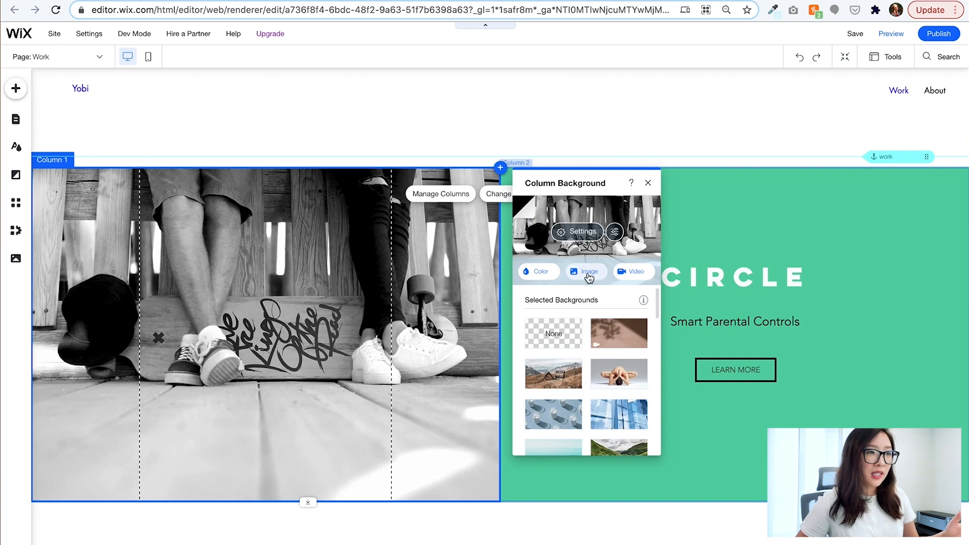
{"action": "left_click", "coordinate": [587, 273]}
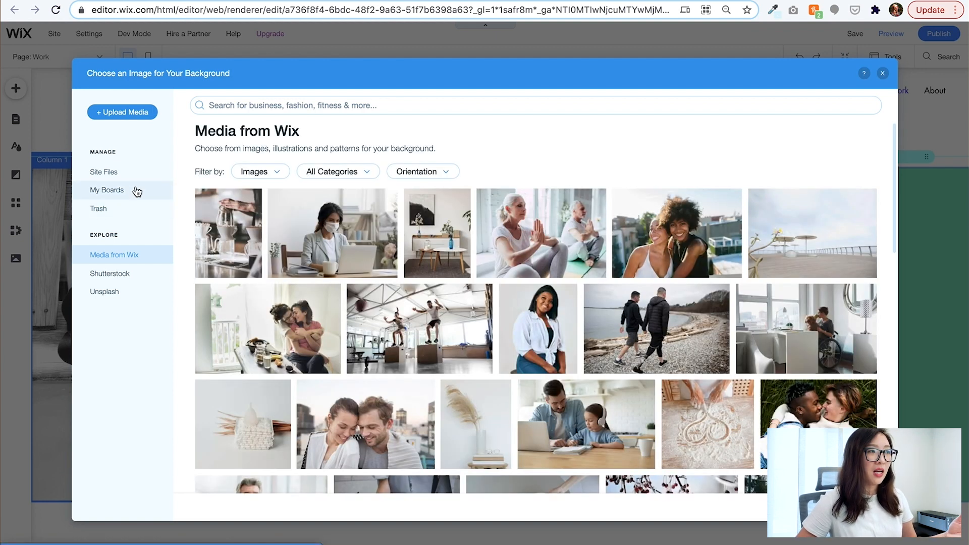
{"action": "left_click", "coordinate": [112, 179]}
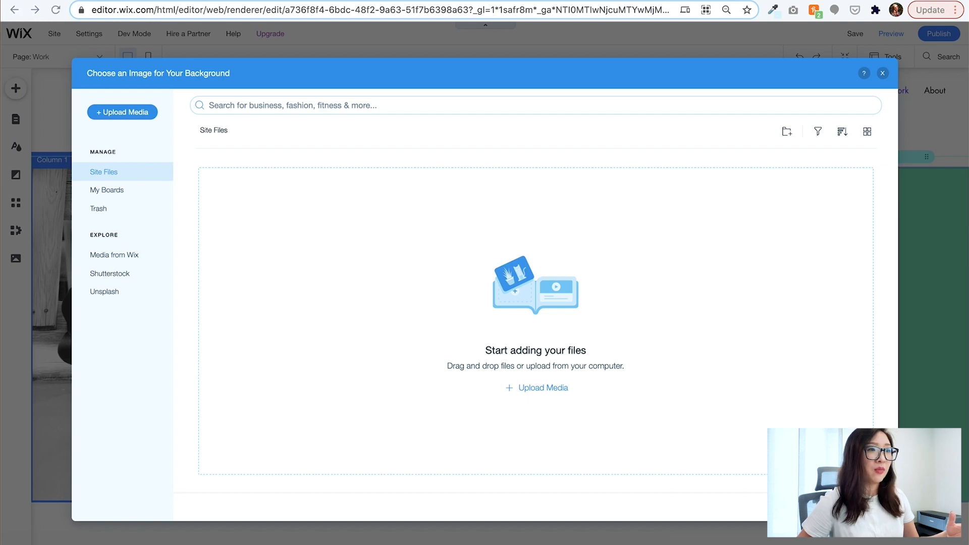
{"action": "left_click_drag", "start_coordinate": [651, 543], "coordinate": [413, 172]}
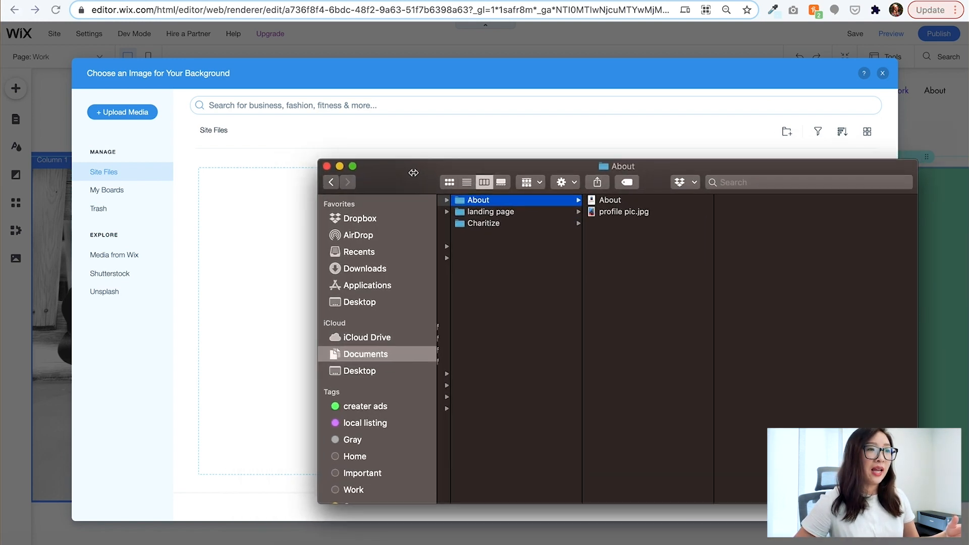
{"action": "left_click", "coordinate": [487, 216]}
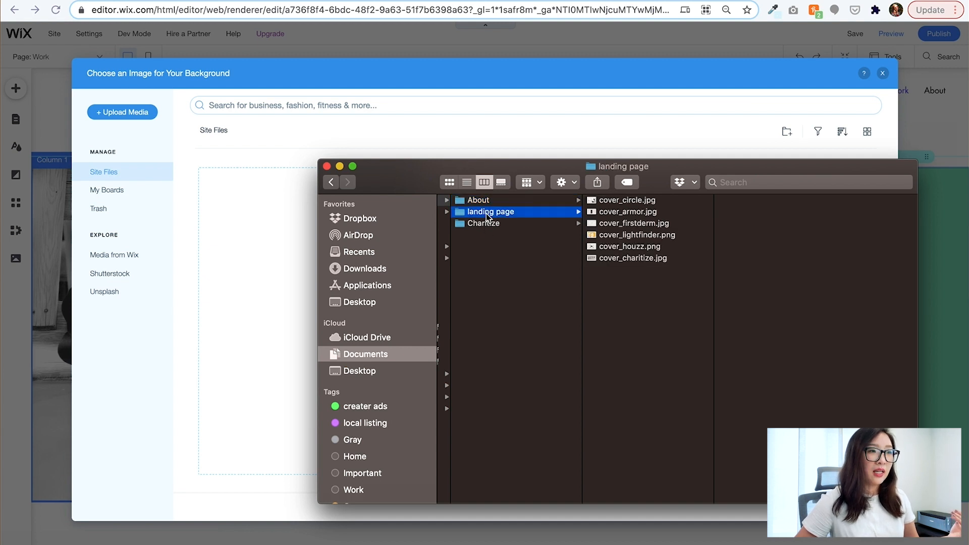
{"action": "left_click", "coordinate": [619, 201]}
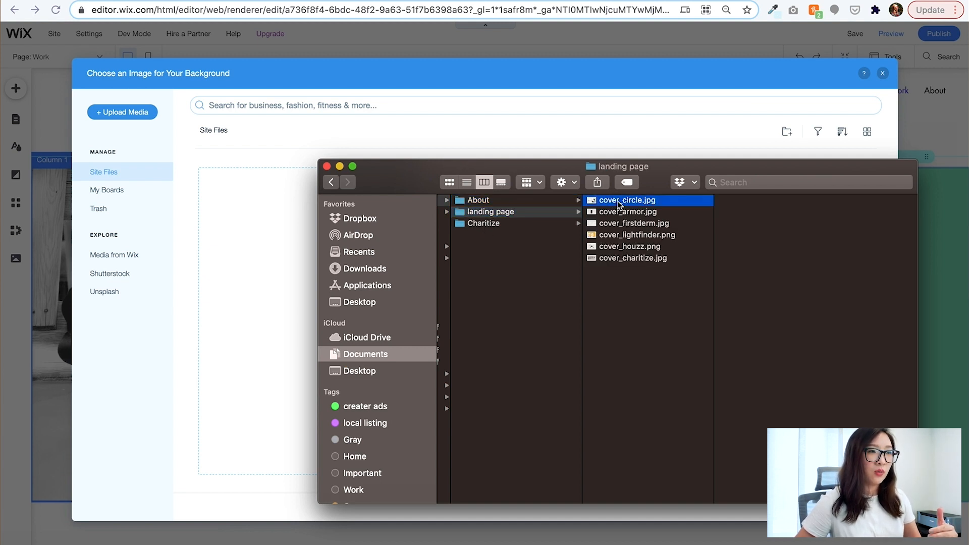
{"action": "left_click", "coordinate": [620, 259], "text": "shift"}
{"action": "left_click_drag", "start_coordinate": [631, 231], "coordinate": [303, 258]}
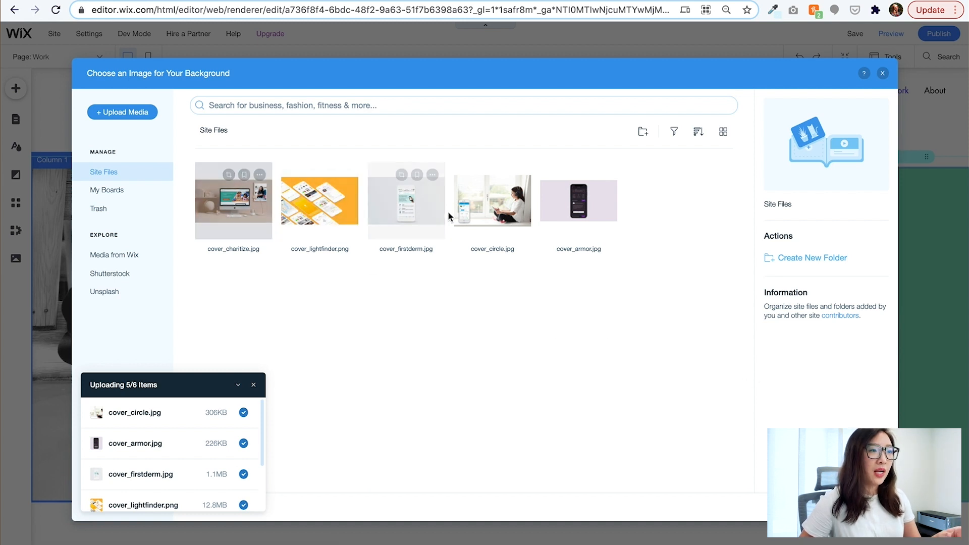
- Set cover_circle.jpg as the background image of the CIRCLE strip's photo column
{"action": "left_click", "coordinate": [483, 205]}
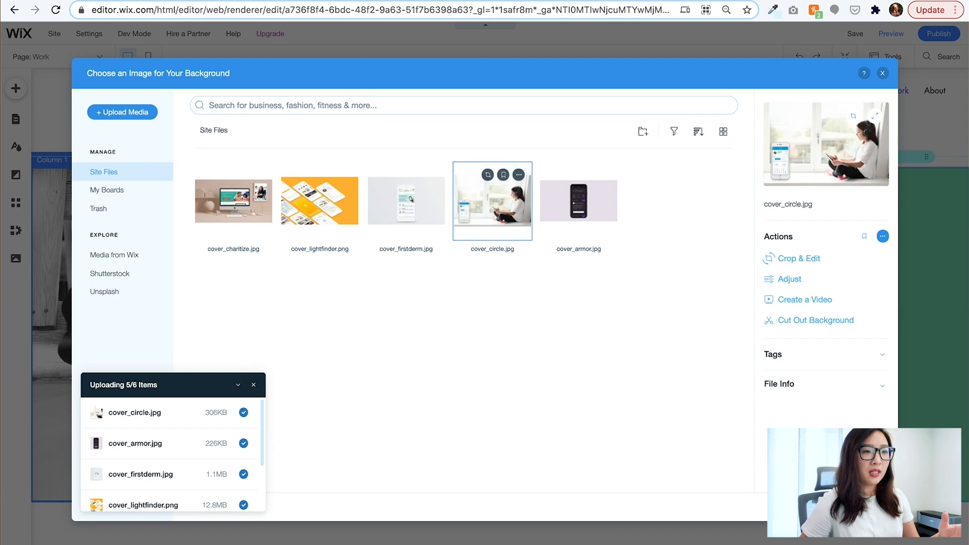
{"action": "left_click", "coordinate": [847, 507]}
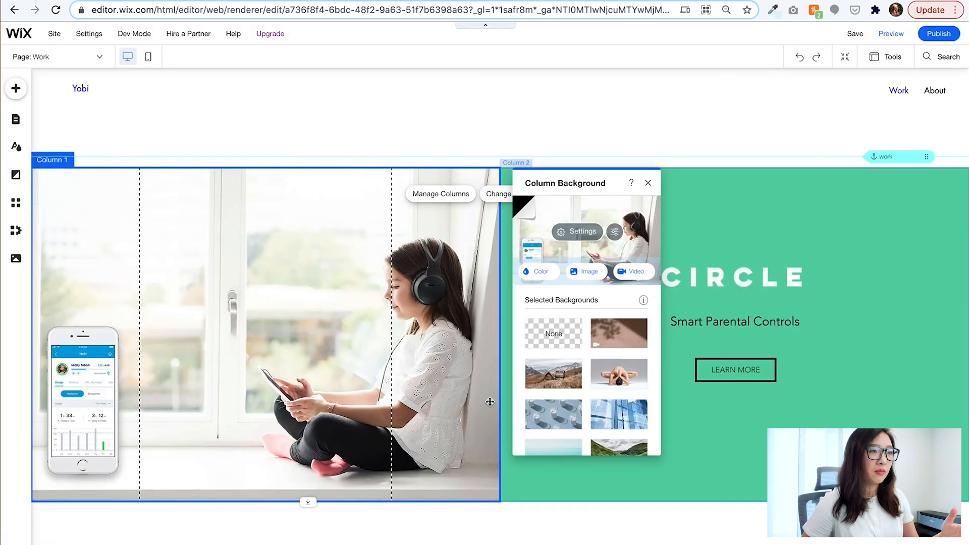
{"action": "left_click", "coordinate": [893, 348]}
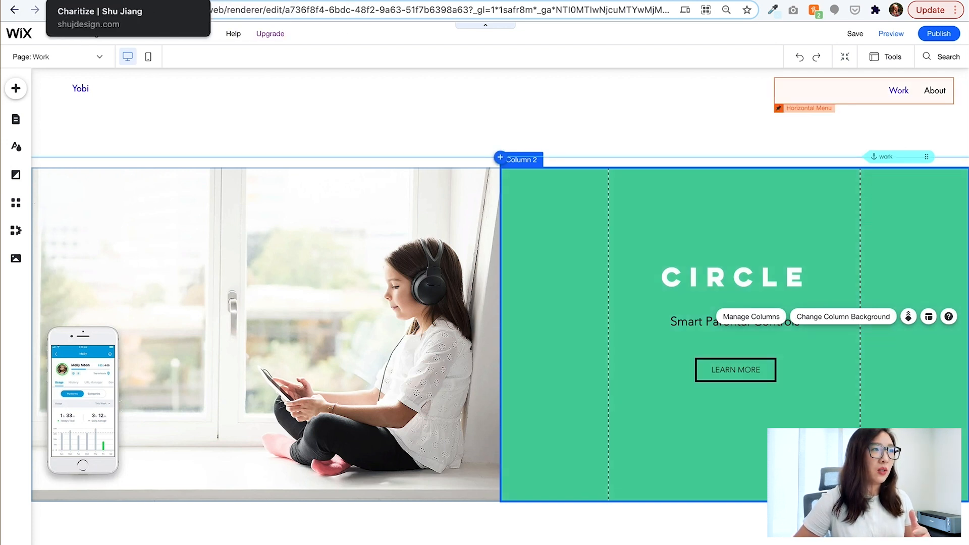
- Switch to the existing portfolio site, sample the light blue background beside NETGEAR Circle with the eyedropper, and copy its hex code dff6ff
{"action": "left_click", "coordinate": [128, 0]}
{"action": "left_click", "coordinate": [772, 10]}
{"action": "left_click", "coordinate": [716, 54]}
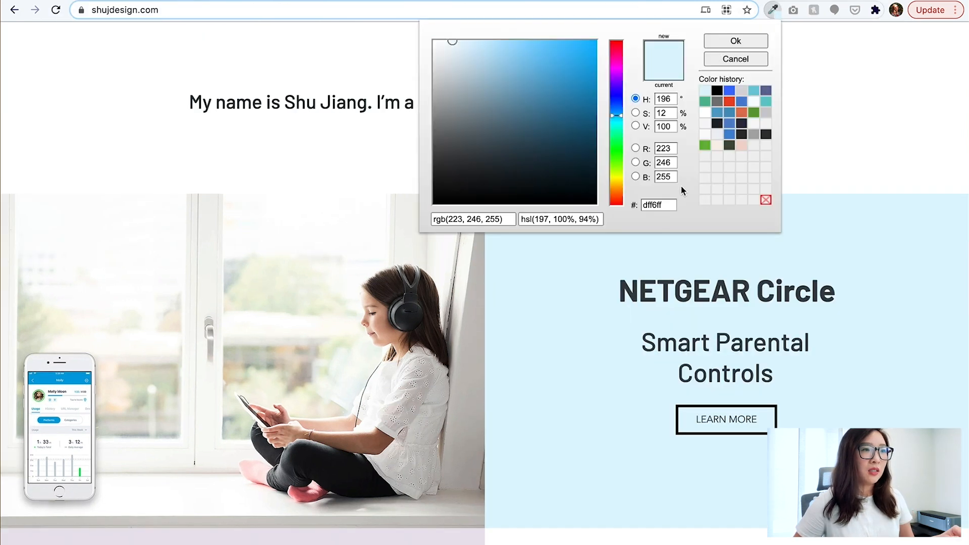
{"action": "double_click", "coordinate": [656, 205]}
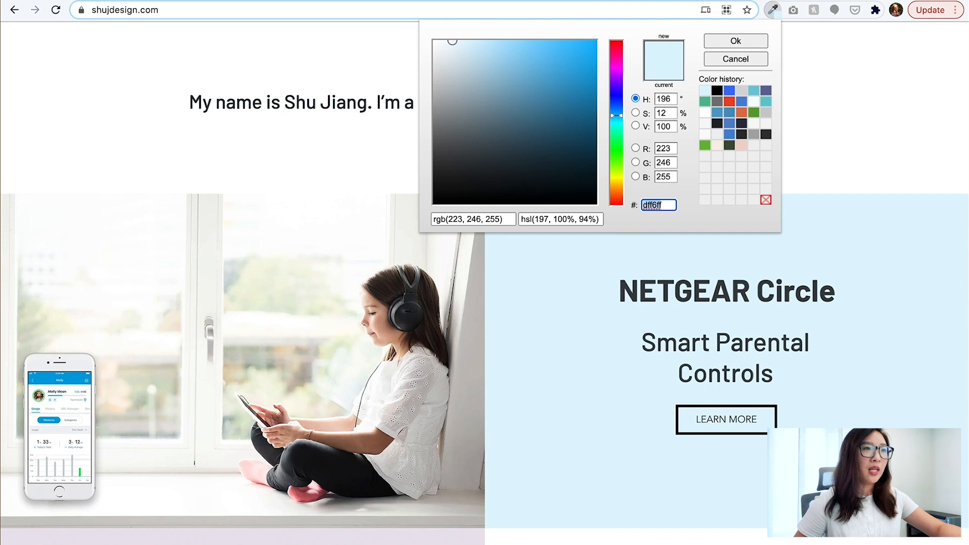
- Return to the Wix editor and set the green CIRCLE column's background to a new custom color, #DFF6FF
{"action": "left_click", "coordinate": [282, 0]}
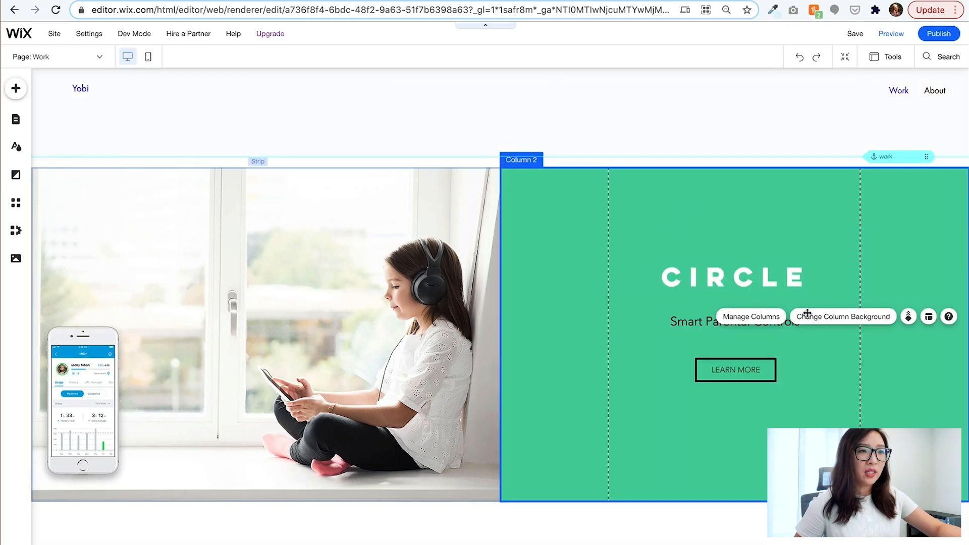
{"action": "left_click", "coordinate": [848, 318]}
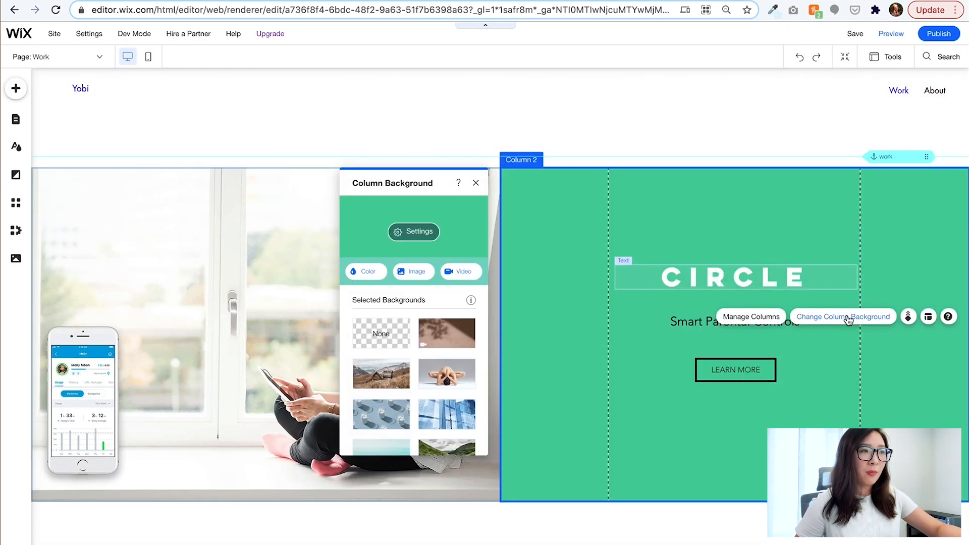
{"action": "left_click", "coordinate": [365, 275]}
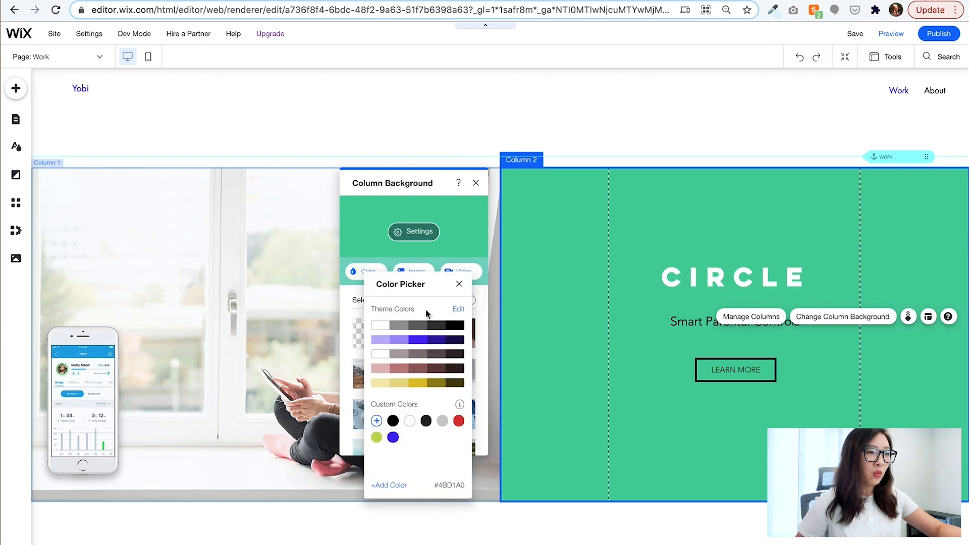
{"action": "left_click", "coordinate": [394, 486]}
{"action": "left_click", "coordinate": [465, 459]}
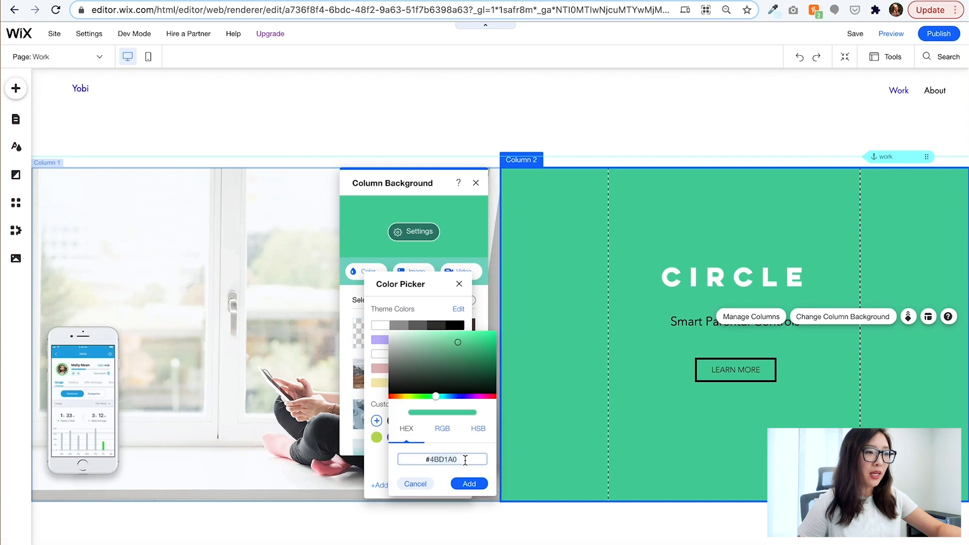
{"action": "type", "text": "#dff6ff"}
{"action": "left_click", "coordinate": [472, 486]}
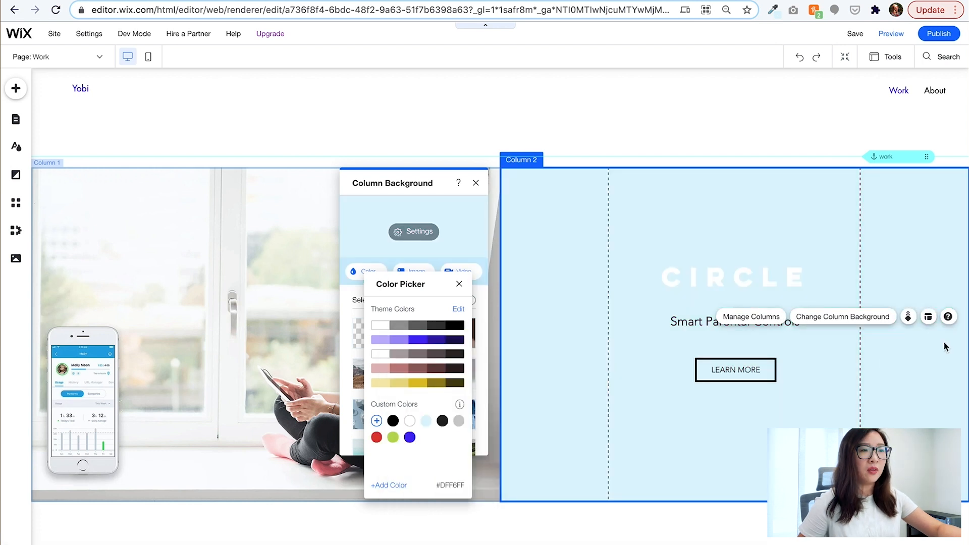
{"action": "left_click", "coordinate": [476, 184]}
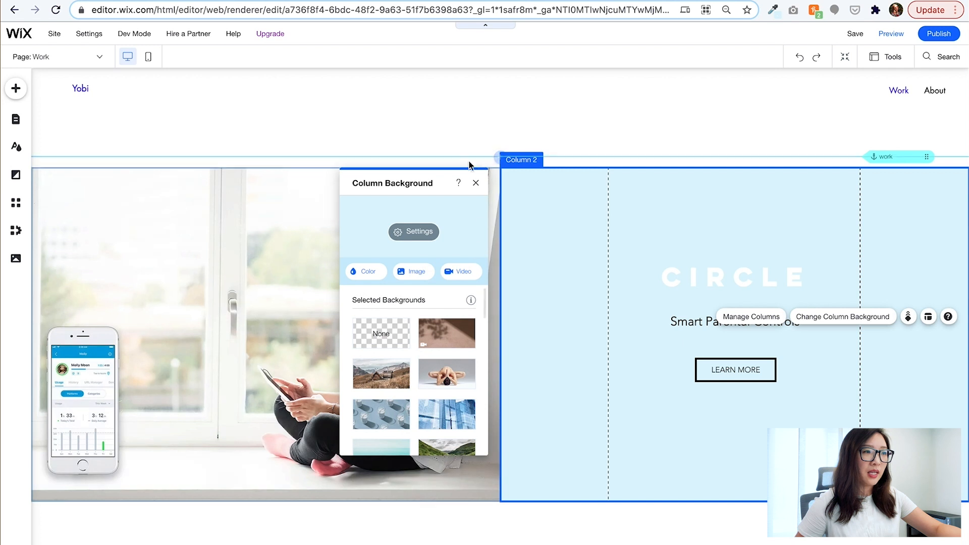
{"action": "left_click", "coordinate": [475, 183]}
- Change the text color of the "CIRCLE" heading to black, #000000
{"action": "double_click", "coordinate": [760, 277]}
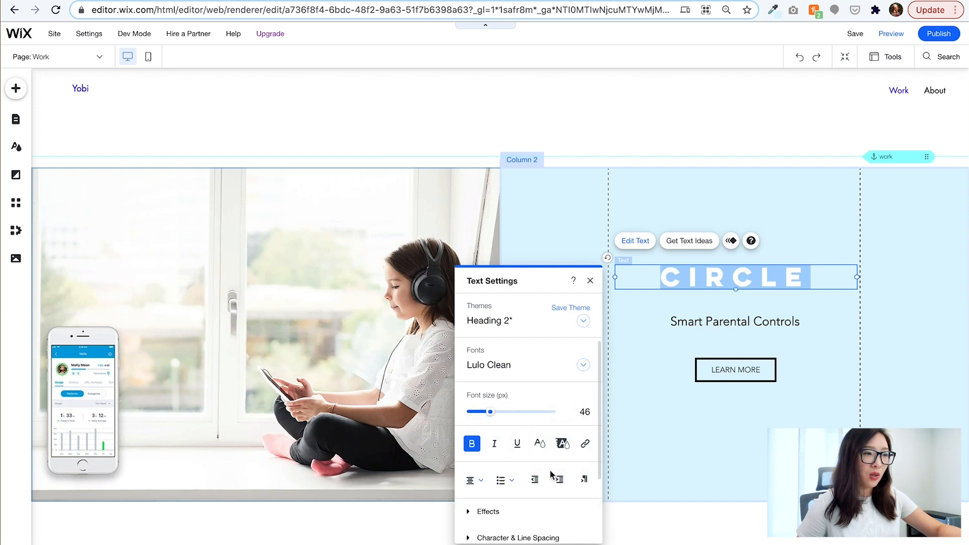
{"action": "left_click", "coordinate": [540, 444]}
{"action": "left_click", "coordinate": [477, 451]}
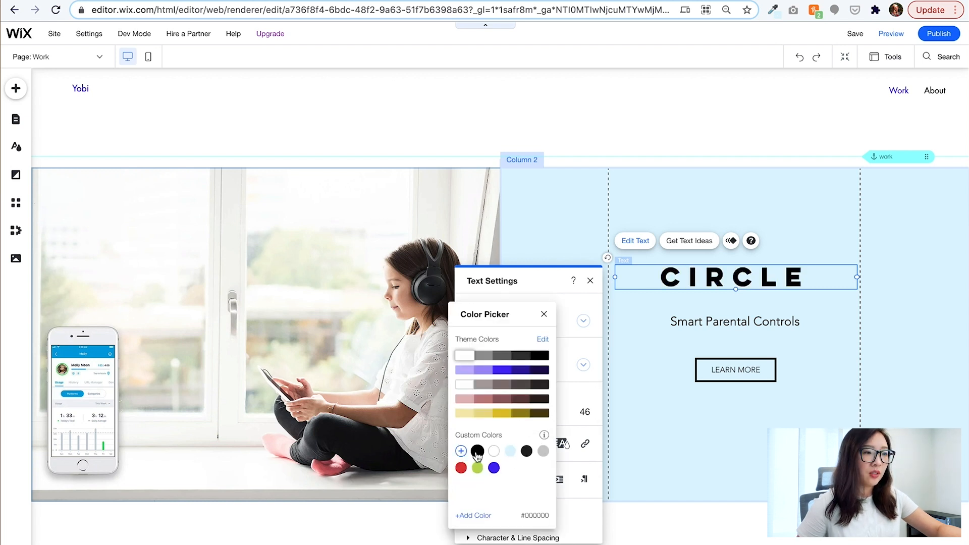
{"action": "left_click", "coordinate": [543, 314]}
{"action": "left_click", "coordinate": [590, 281]}
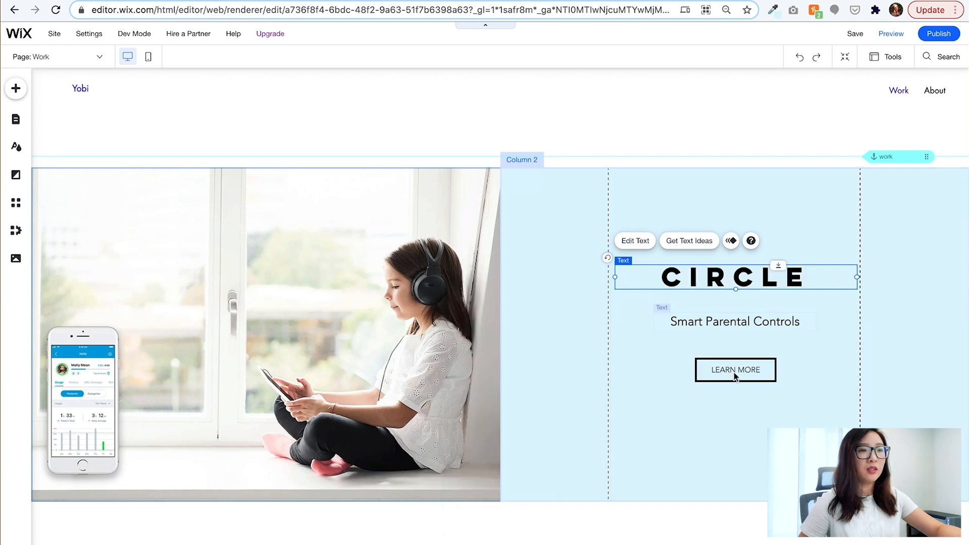
{"action": "left_click", "coordinate": [765, 423]}
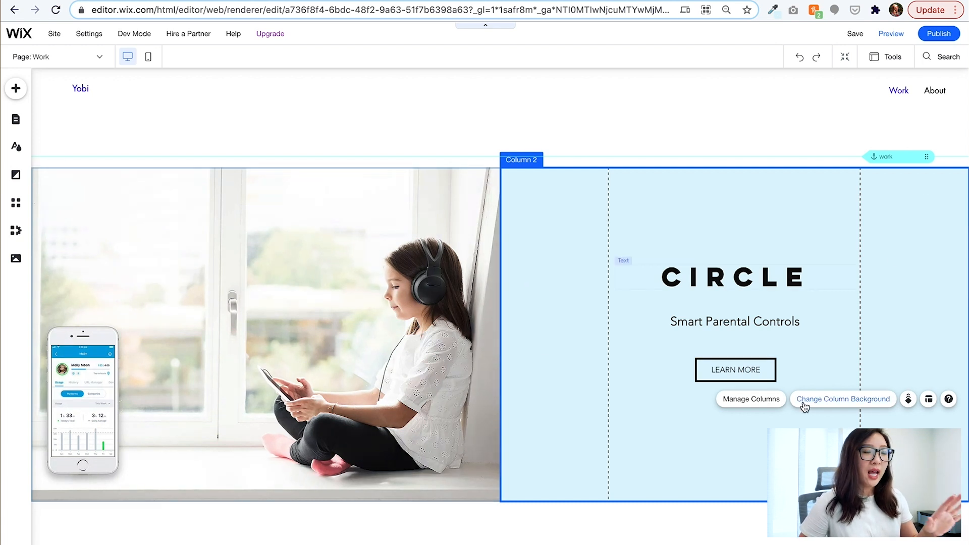
- Add another About strip with the skateboard photo and green "ABOUT US" column directly below the CIRCLE strip
{"action": "right_click", "coordinate": [561, 282]}
{"action": "left_click", "coordinate": [538, 289]}
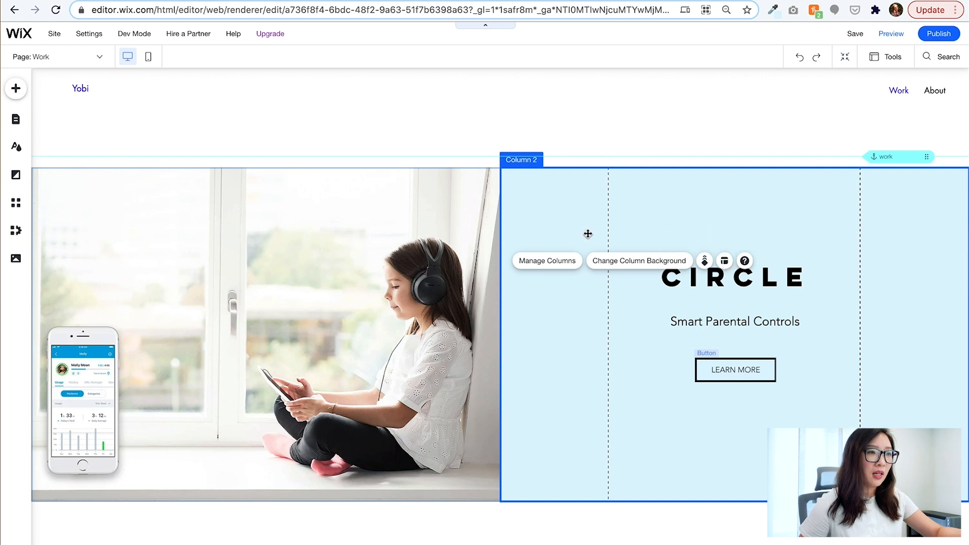
{"action": "mouse_move", "coordinate": [515, 501]}
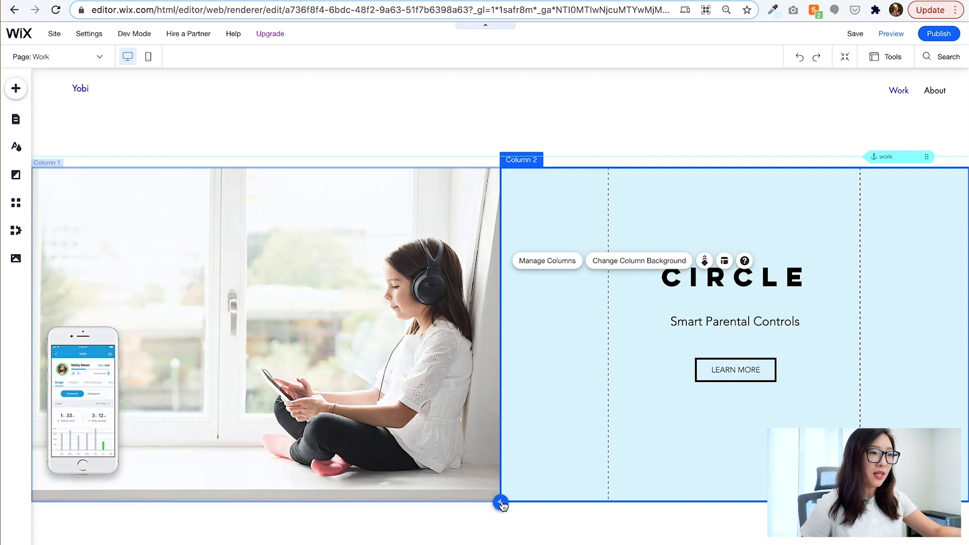
{"action": "left_click", "coordinate": [500, 503]}
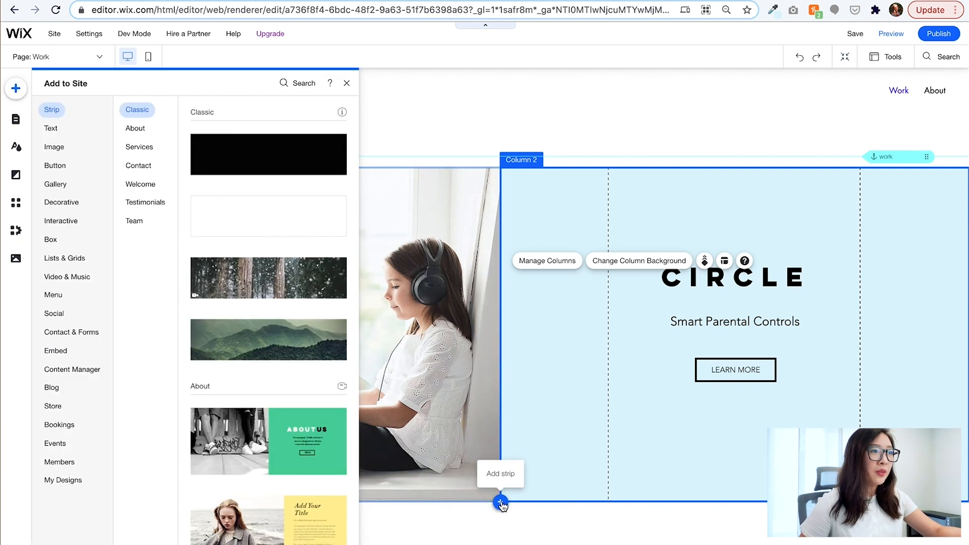
{"action": "left_click", "coordinate": [314, 458]}
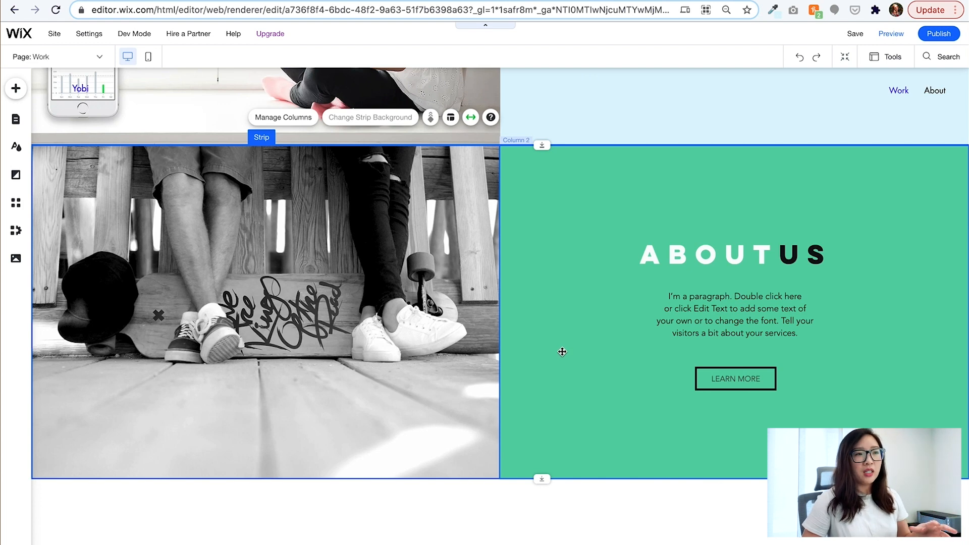
{"action": "scroll", "coordinate": [561, 352], "scroll_direction": "up", "scroll_amount": 2}
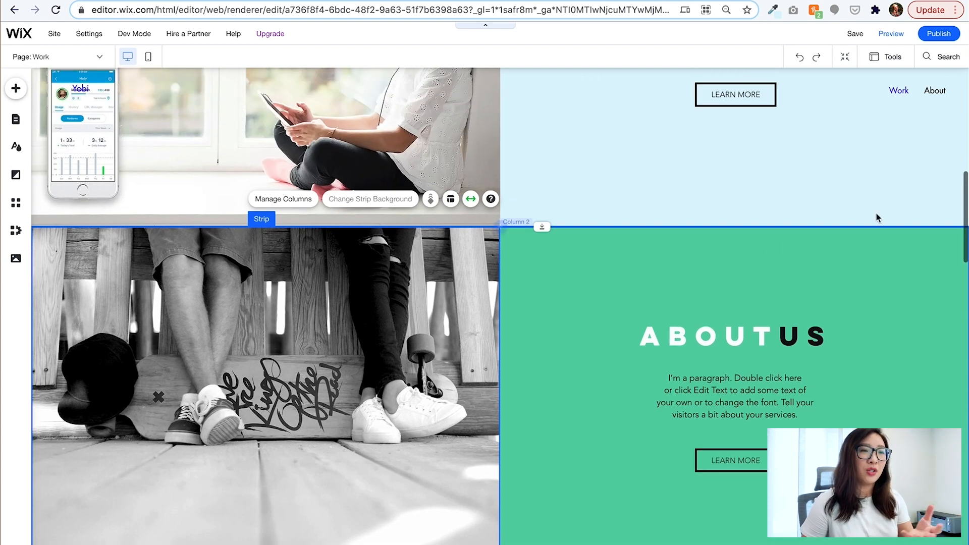
- Delete the About strip with the skateboard photo and green "ABOUT US" column below the CIRCLE strip
{"action": "scroll", "coordinate": [819, 302], "scroll_direction": "up", "scroll_amount": 4}
{"action": "scroll", "coordinate": [819, 302], "scroll_direction": "down", "scroll_amount": 3}
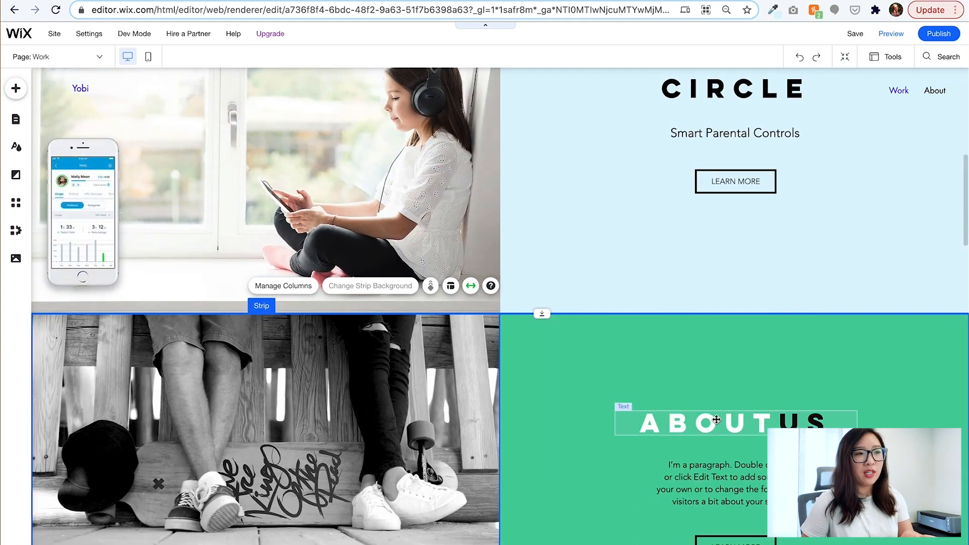
{"action": "key", "text": "Delete"}
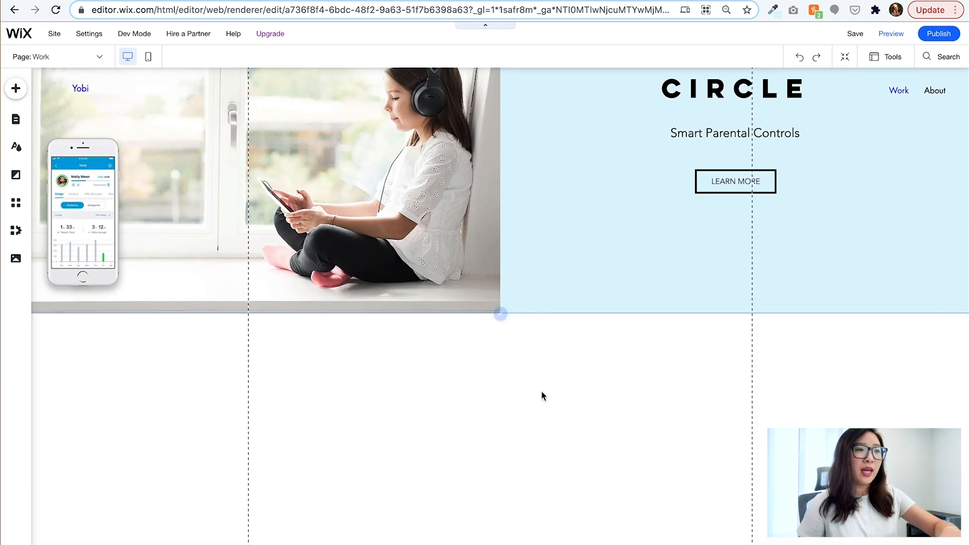
- Duplicate the CIRCLE project strip directly below the original and select the copy's heading
{"action": "left_click", "coordinate": [548, 252]}
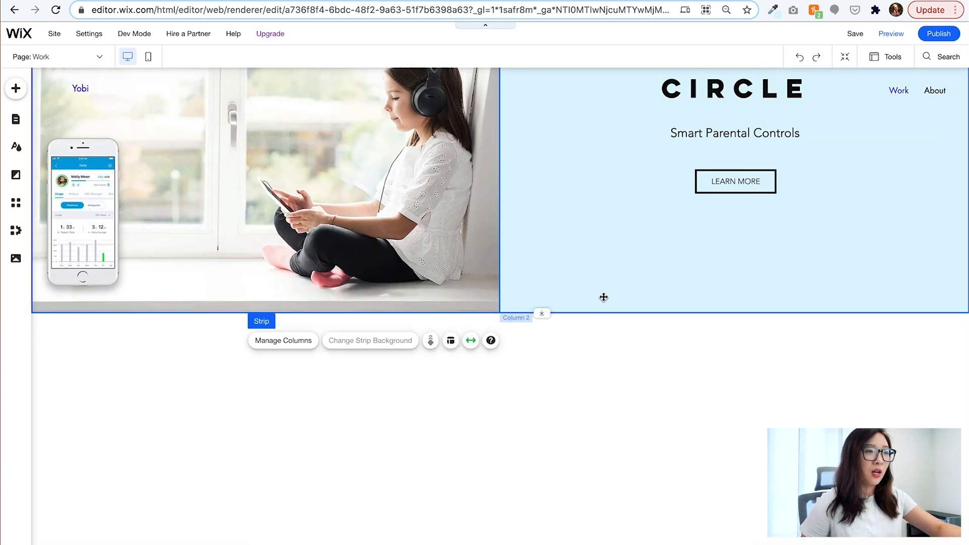
{"action": "key", "text": "ctrl+d"}
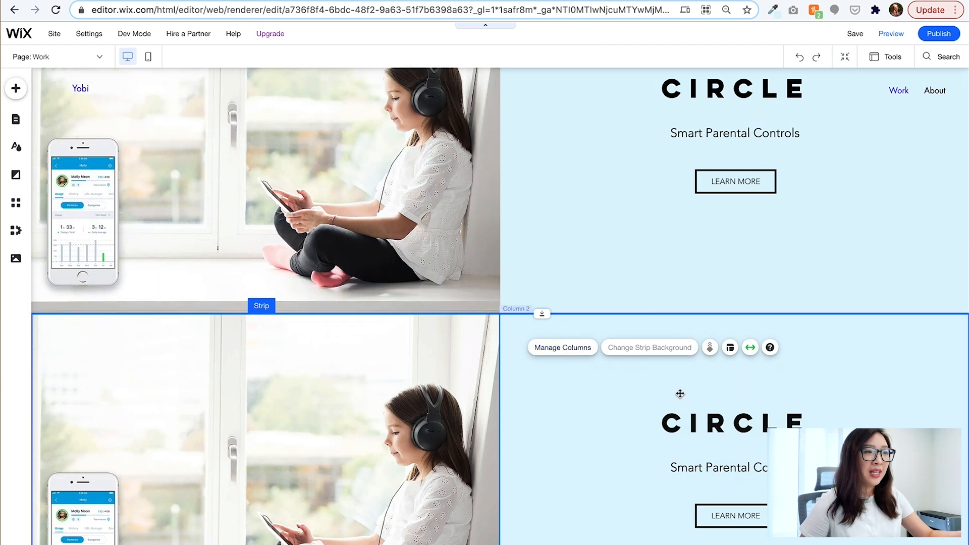
{"action": "left_click", "coordinate": [764, 424]}
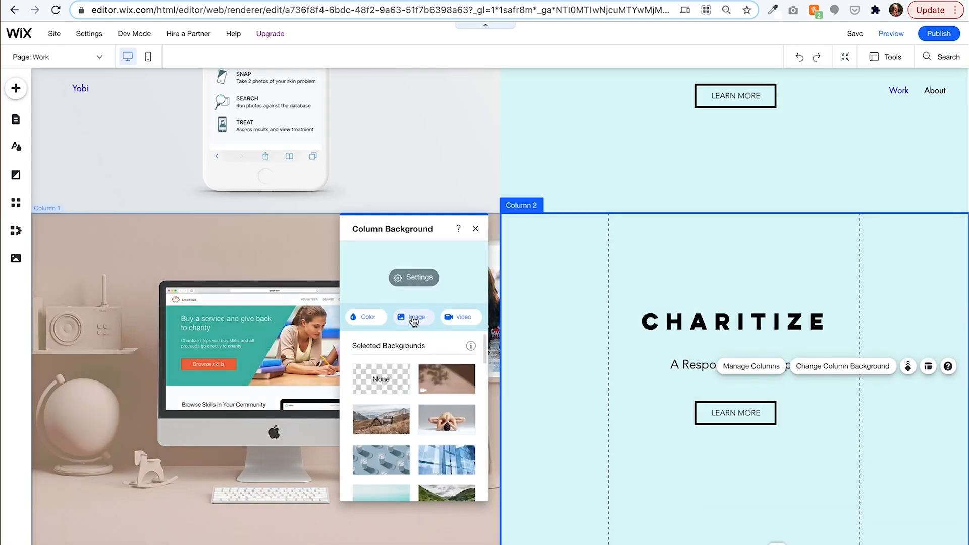
- Set the background color of the text column in the CHARITIZE strip to light pink
{"action": "left_click", "coordinate": [359, 317]}
{"action": "left_click", "coordinate": [381, 411]}
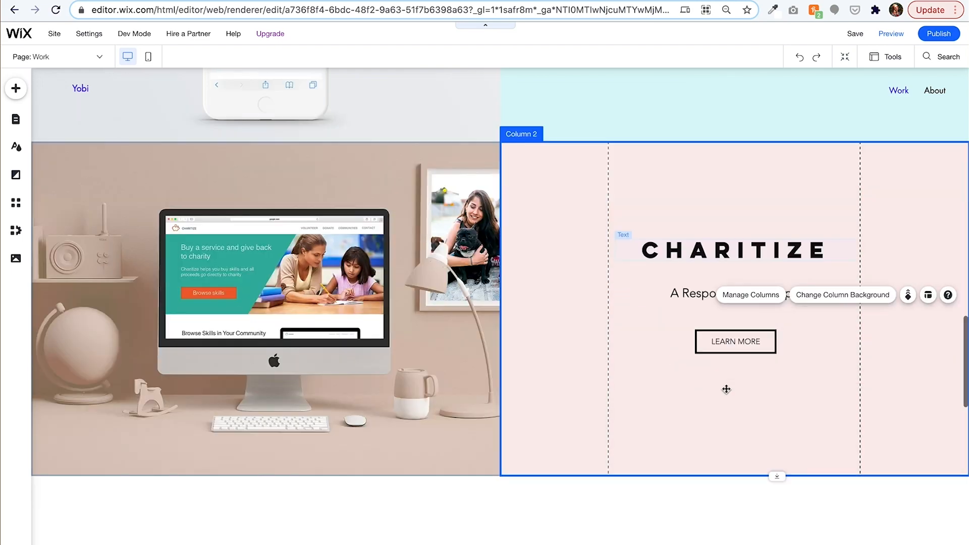
{"action": "scroll", "coordinate": [491, 452], "scroll_direction": "up", "scroll_amount": 1}
{"action": "scroll", "coordinate": [491, 453], "scroll_direction": "down", "scroll_amount": 4}
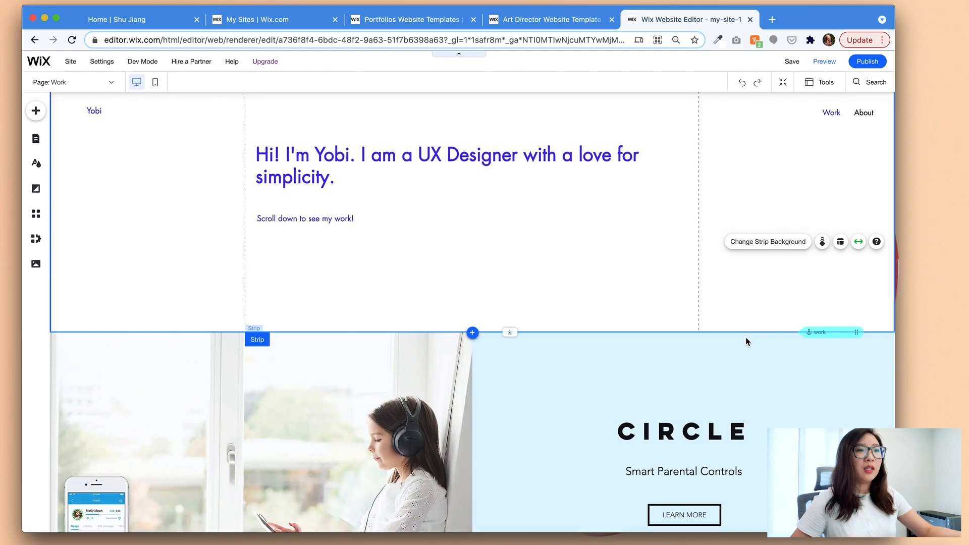
- Review the Work page from the introduction through the CIRCLE, ARMOR, FIRST DERM and CHARITIZE project strips
{"action": "scroll", "coordinate": [746, 338], "scroll_direction": "down", "scroll_amount": 10}
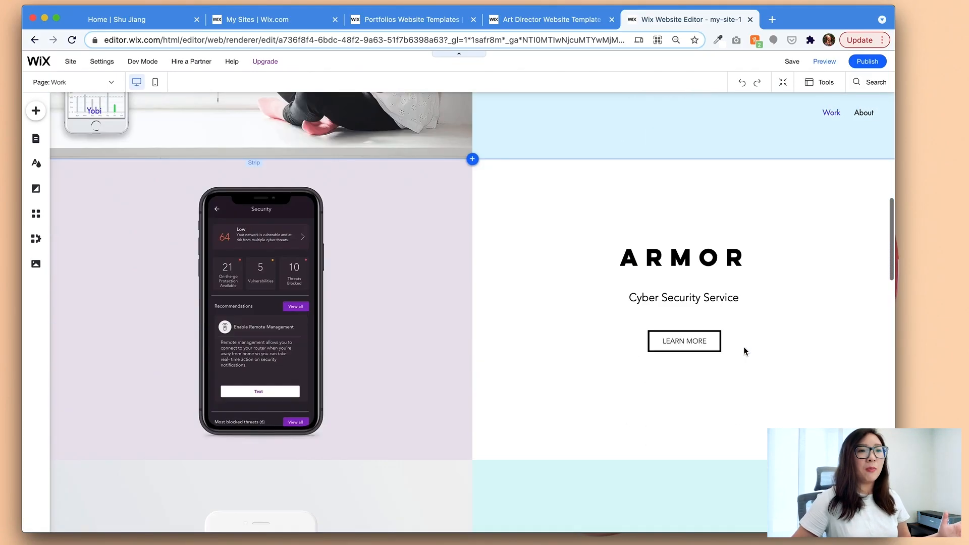
{"action": "scroll", "coordinate": [743, 347], "scroll_direction": "down", "scroll_amount": 10}
{"action": "scroll", "coordinate": [743, 347], "scroll_direction": "up", "scroll_amount": 15}
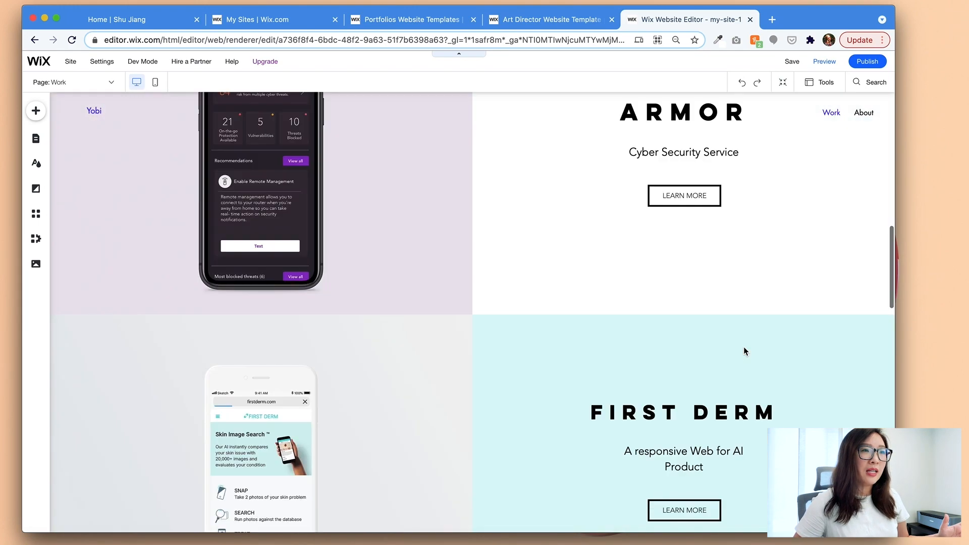
{"action": "scroll", "coordinate": [743, 346], "scroll_direction": "down", "scroll_amount": 3}
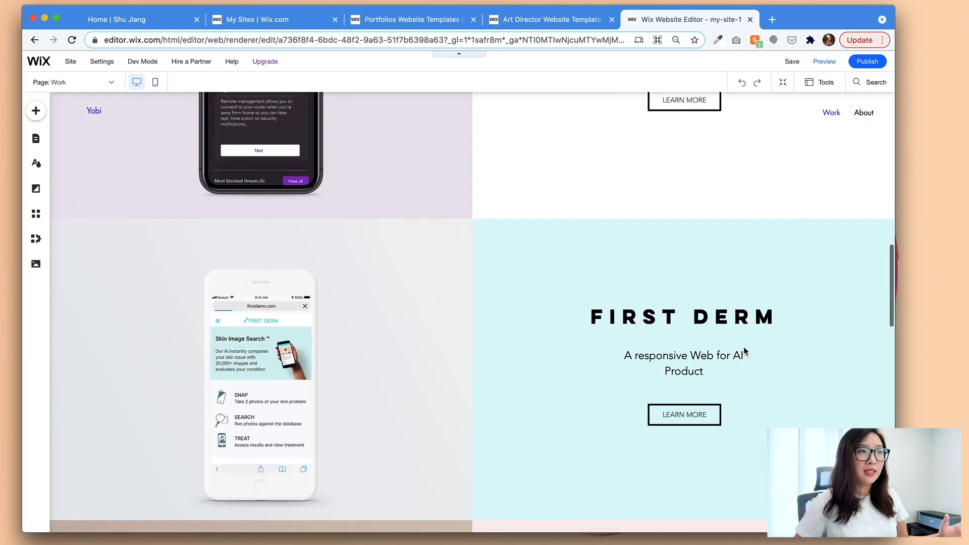
{"action": "scroll", "coordinate": [743, 347], "scroll_direction": "up", "scroll_amount": 4}
{"action": "scroll", "coordinate": [743, 347], "scroll_direction": "up", "scroll_amount": 10}
{"action": "left_click", "coordinate": [744, 348]}
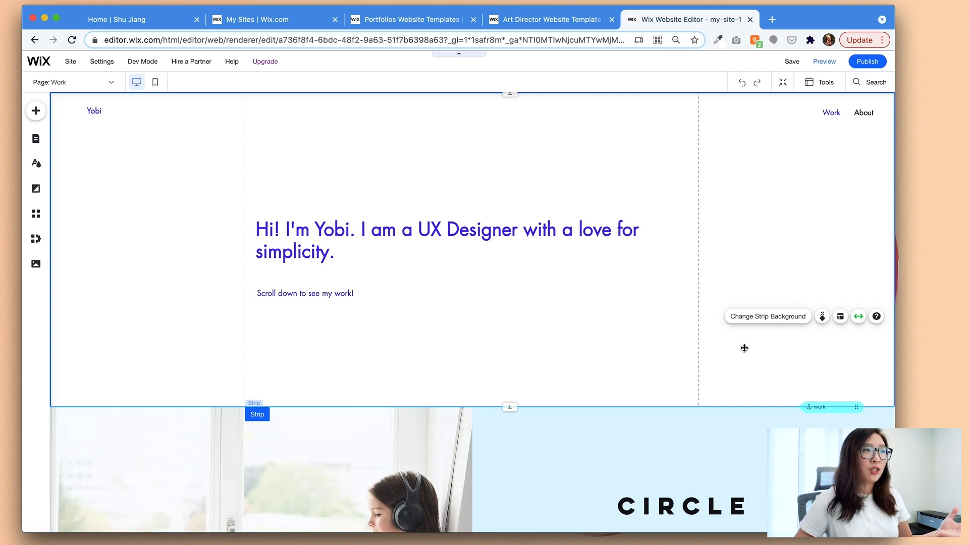
{"action": "scroll", "coordinate": [585, 355], "scroll_direction": "down", "scroll_amount": 12}
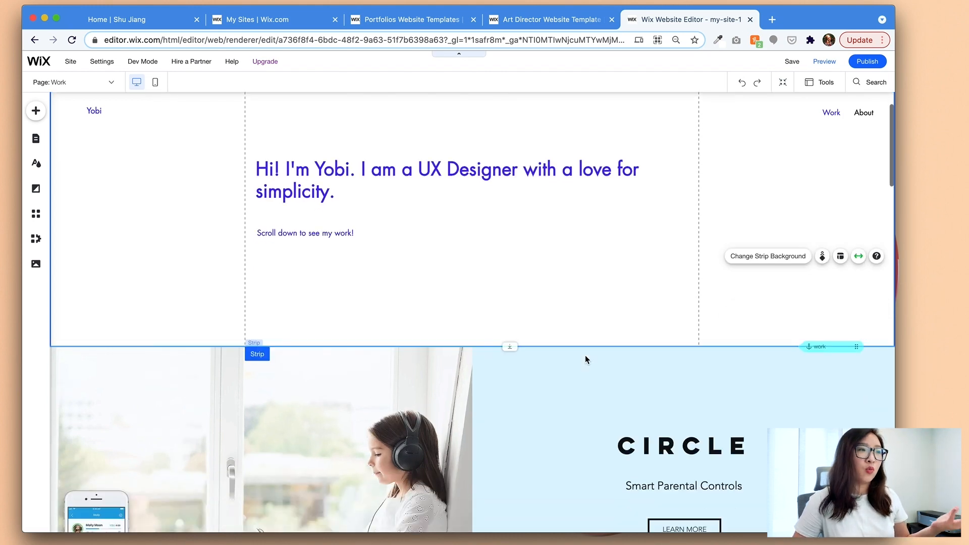
{"action": "scroll", "coordinate": [585, 357], "scroll_direction": "down", "scroll_amount": 6}
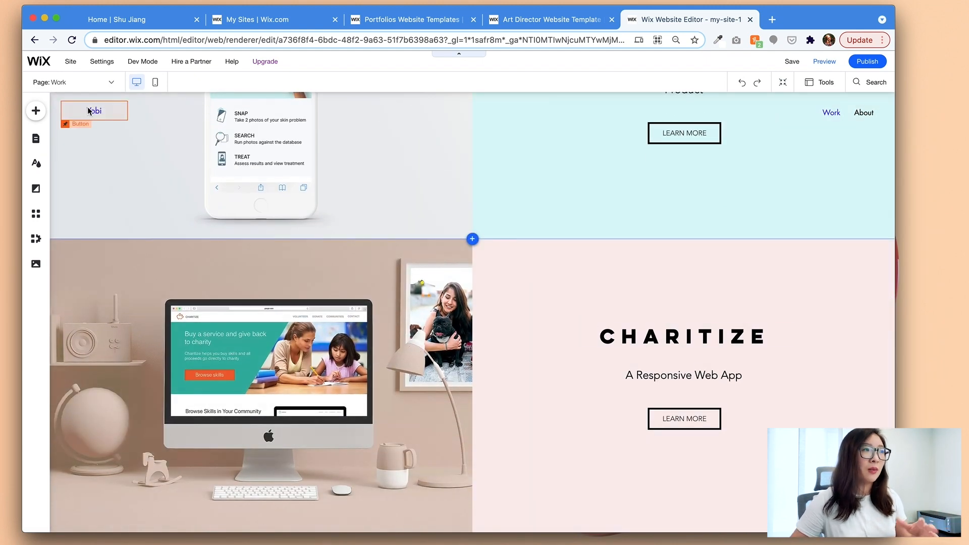
- Open the hidden "project 01" page from the site pages and make it show in the site menu
{"action": "left_click", "coordinate": [35, 141]}
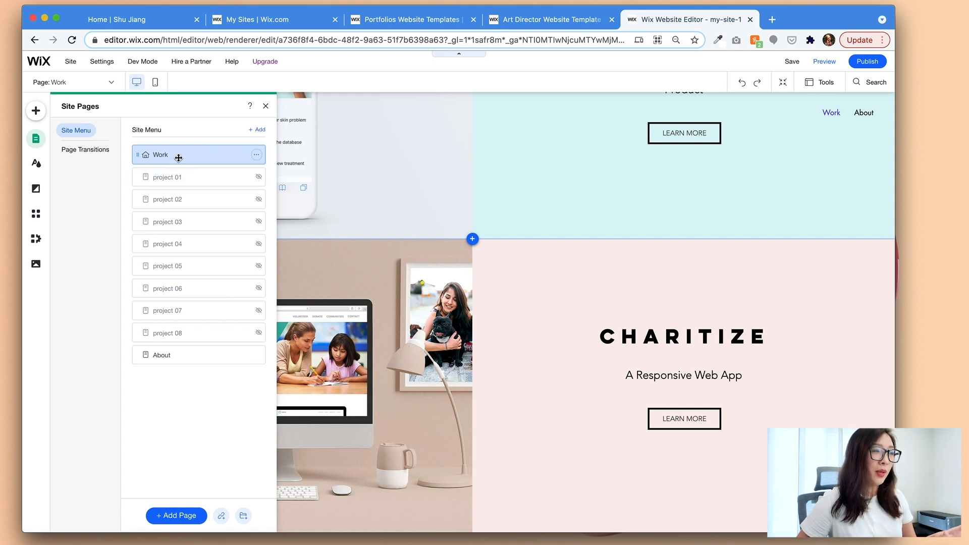
{"action": "left_click", "coordinate": [172, 179]}
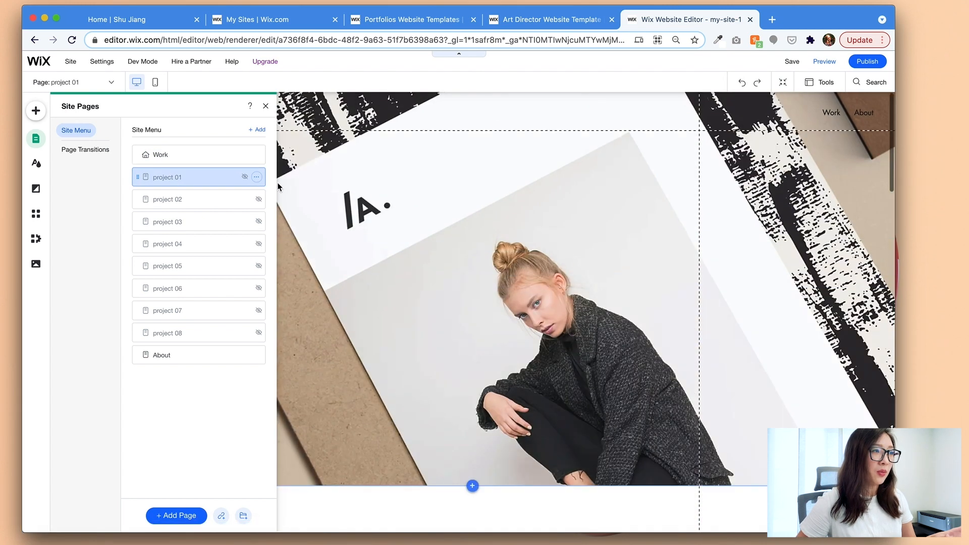
{"action": "left_click", "coordinate": [257, 178]}
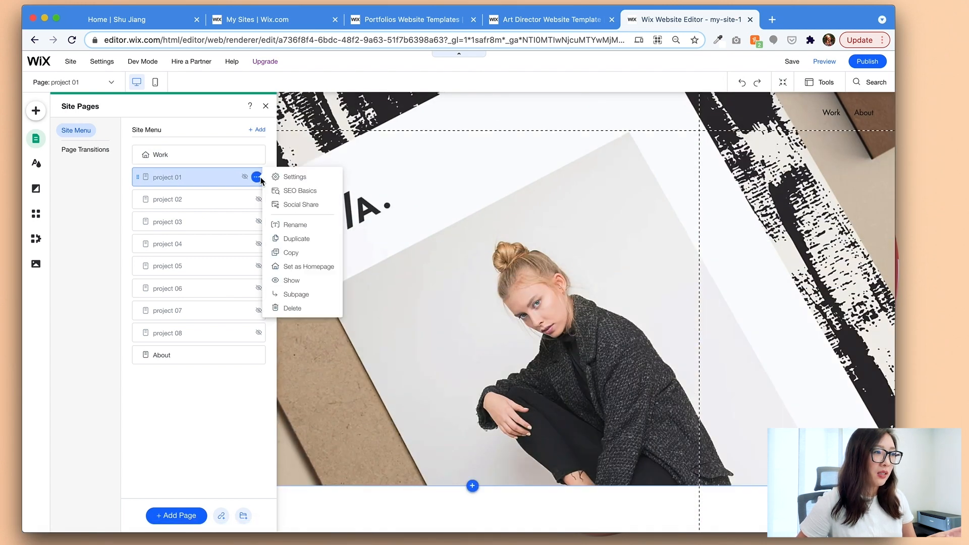
{"action": "left_click", "coordinate": [285, 281]}
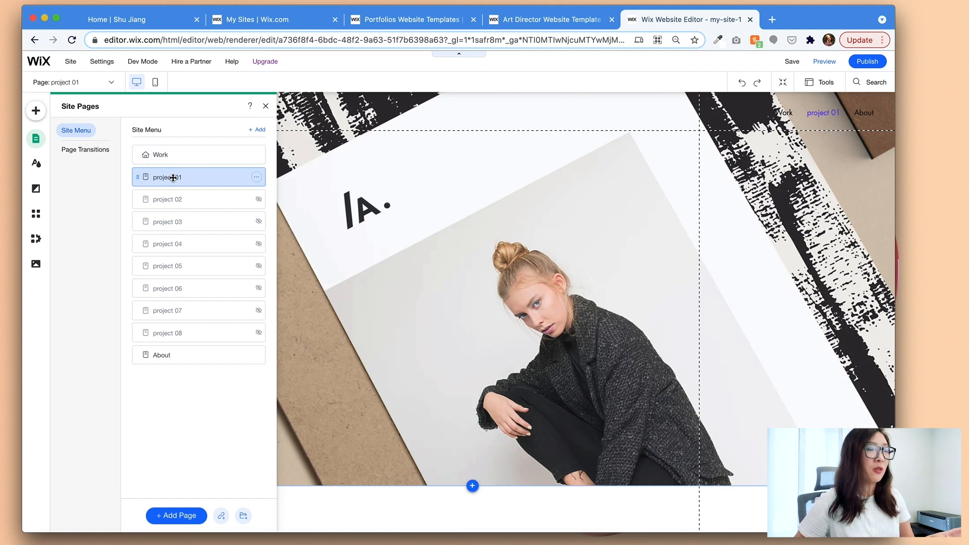
- Rename the "project 01" page to "Charitize" and close the site pages list
{"action": "left_click", "coordinate": [256, 177]}
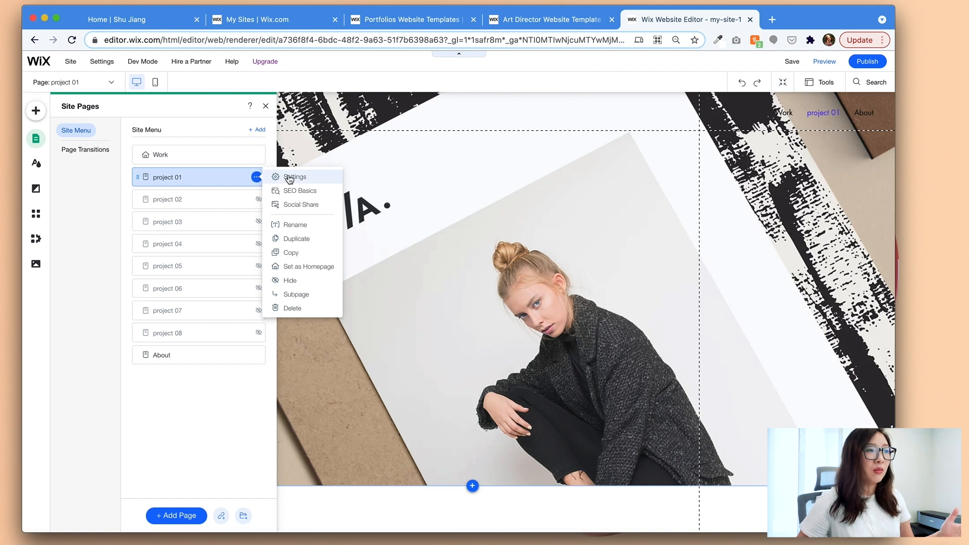
{"action": "left_click", "coordinate": [291, 225]}
{"action": "triple_click", "coordinate": [191, 177]}
{"action": "type", "text": "Charitize"}
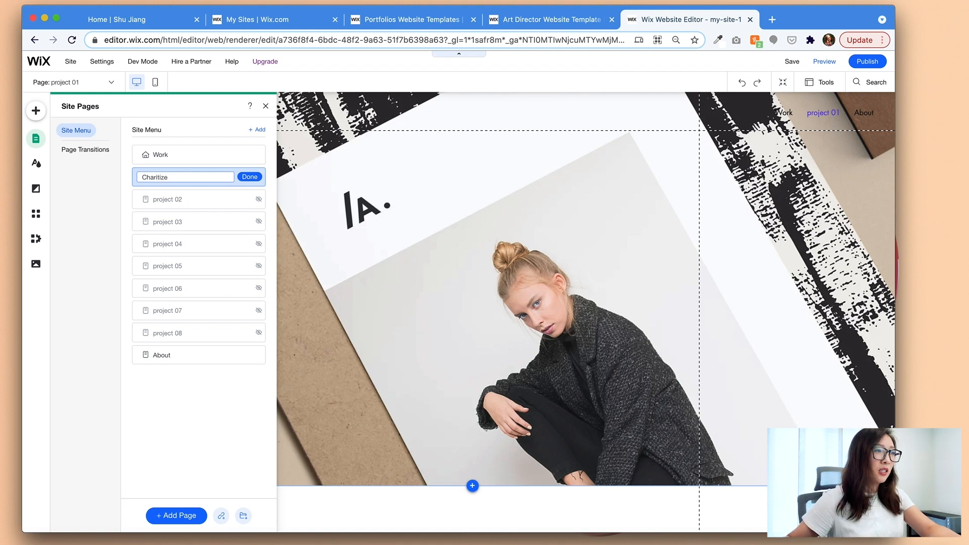
{"action": "left_click", "coordinate": [249, 177]}
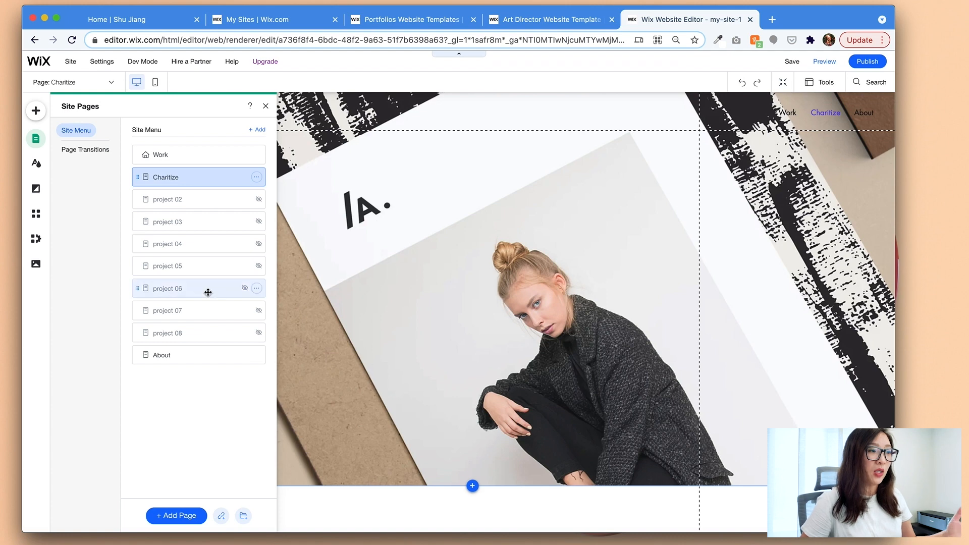
{"action": "left_click", "coordinate": [266, 107]}
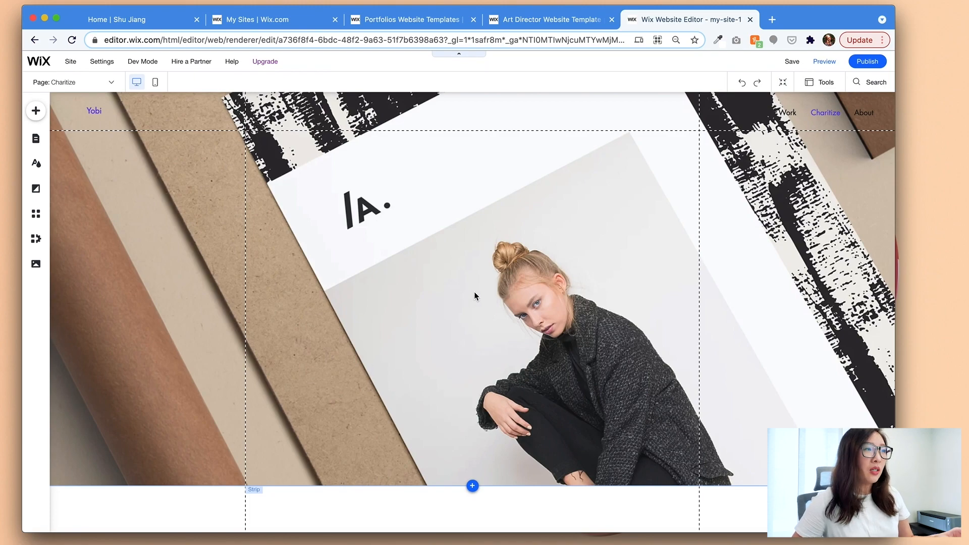
- Review the Charitize page's template layout: cover image, client and project text, and image grid
{"action": "scroll", "coordinate": [474, 292], "scroll_direction": "down", "scroll_amount": 5}
{"action": "scroll", "coordinate": [474, 292], "scroll_direction": "down", "scroll_amount": 20}
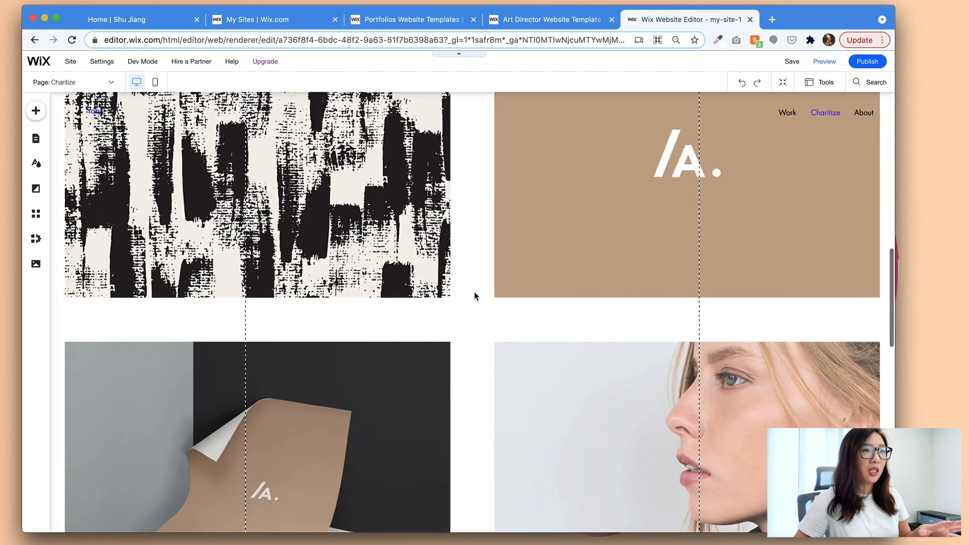
{"action": "scroll", "coordinate": [474, 295], "scroll_direction": "up", "scroll_amount": 15}
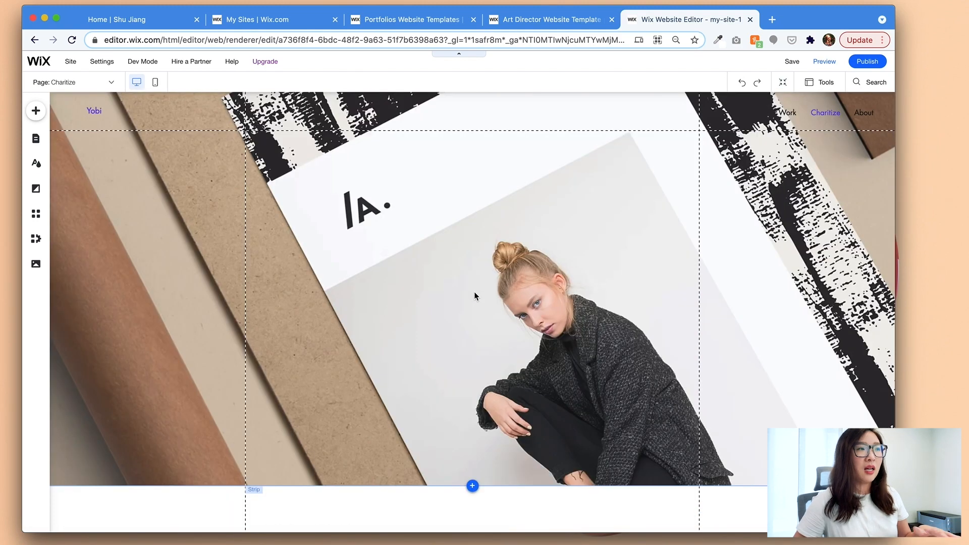
{"action": "scroll", "coordinate": [474, 295], "scroll_direction": "down", "scroll_amount": 7}
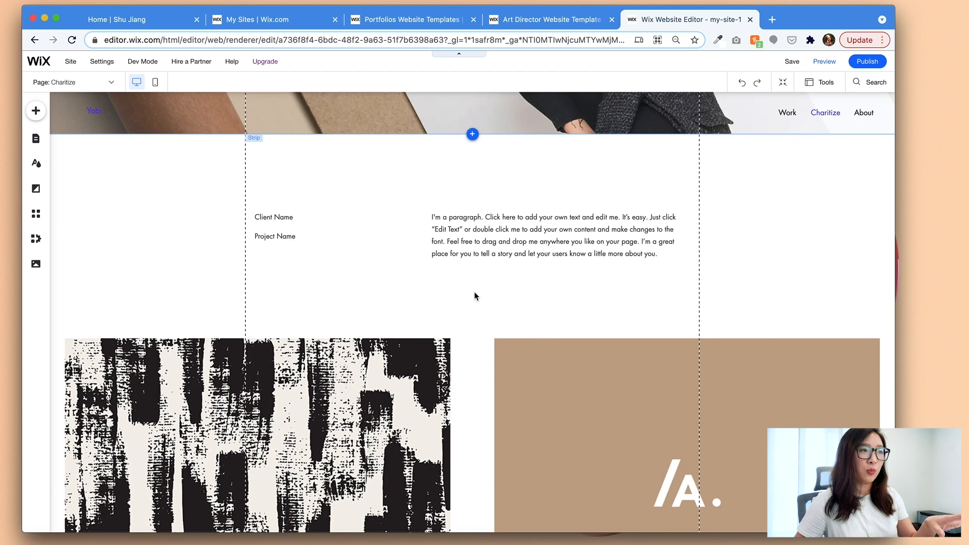
{"action": "scroll", "coordinate": [474, 296], "scroll_direction": "down", "scroll_amount": 5}
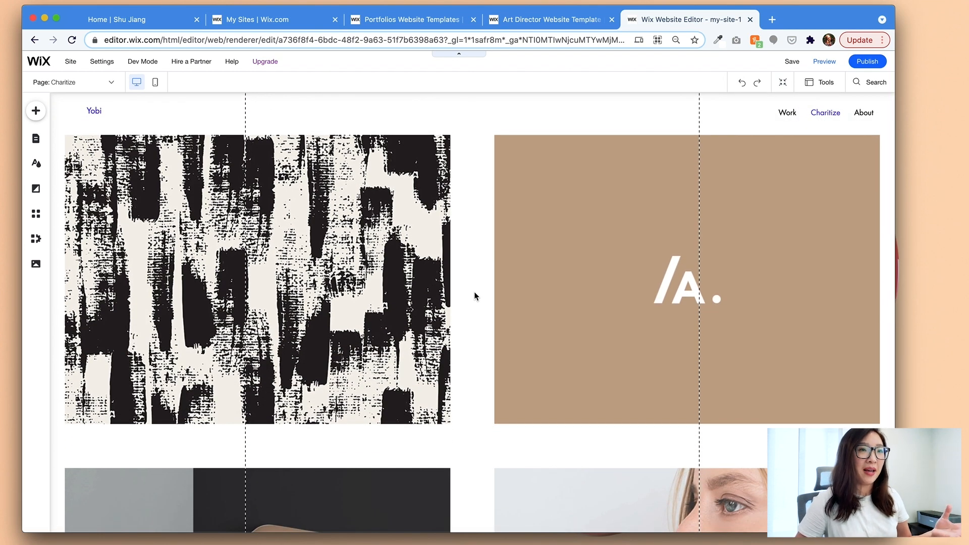
{"action": "scroll", "coordinate": [597, 446], "scroll_direction": "up", "scroll_amount": 12}
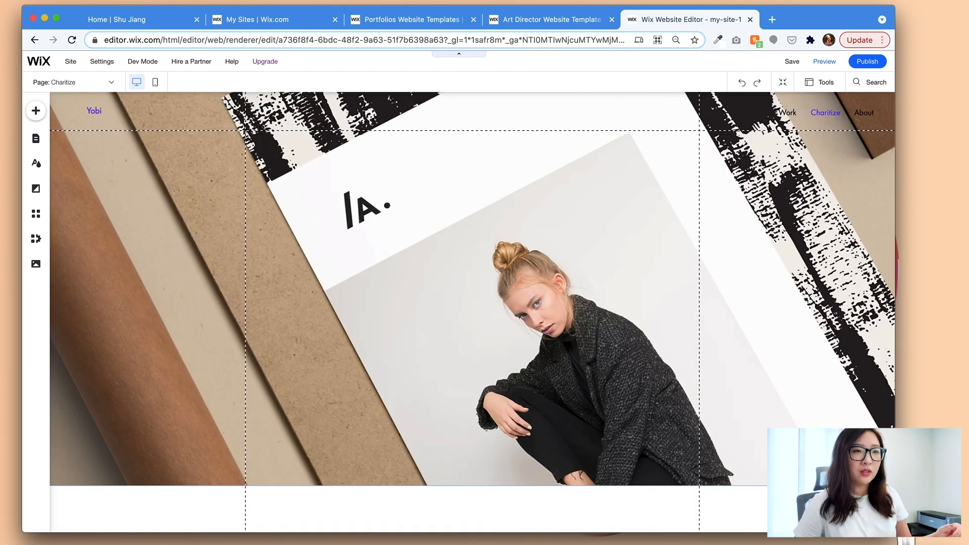
- Switch to the Charitize portfolio document in Pages to consult its content, and return to the Wix editor
{"action": "left_click", "coordinate": [906, 542]}
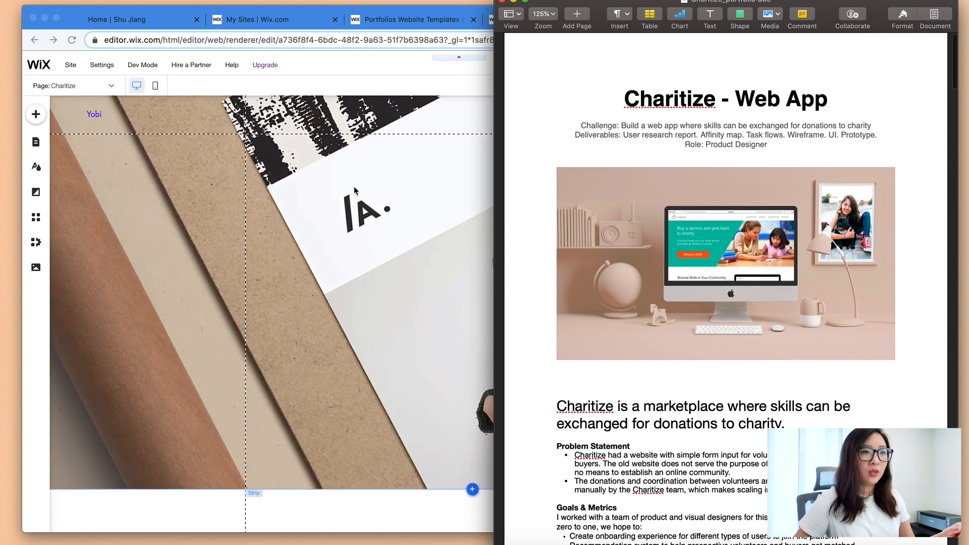
{"action": "scroll", "coordinate": [361, 263], "scroll_direction": "down", "scroll_amount": 1}
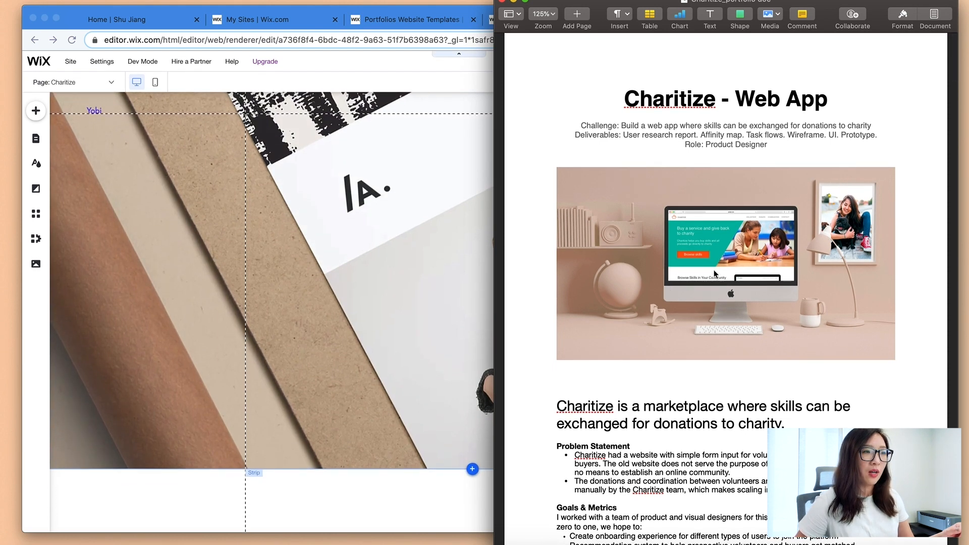
{"action": "left_click", "coordinate": [399, 386]}
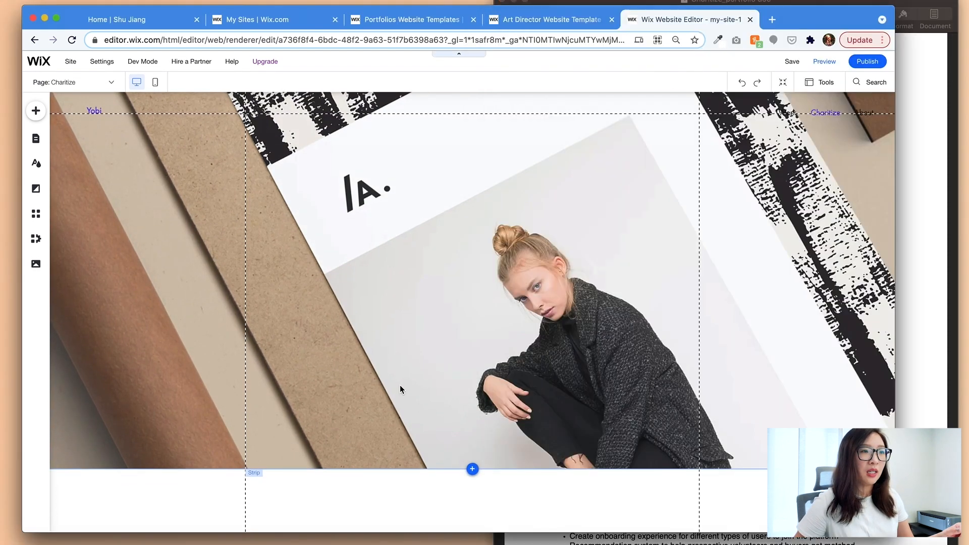
- Replace the background image of the Charitize page's cover strip with cover_charitize.jpg from the site files
{"action": "left_click", "coordinate": [456, 336]}
{"action": "left_click", "coordinate": [478, 309]}
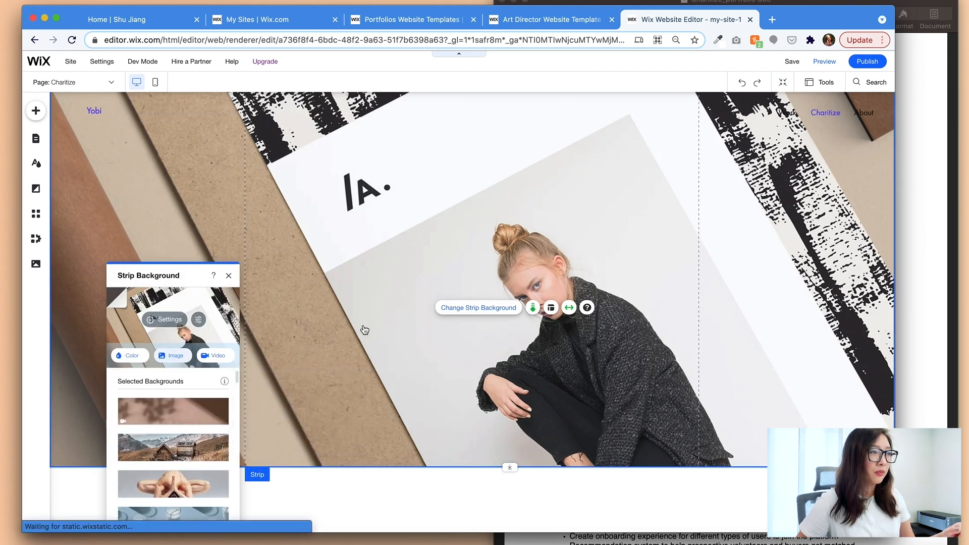
{"action": "left_click", "coordinate": [171, 355]}
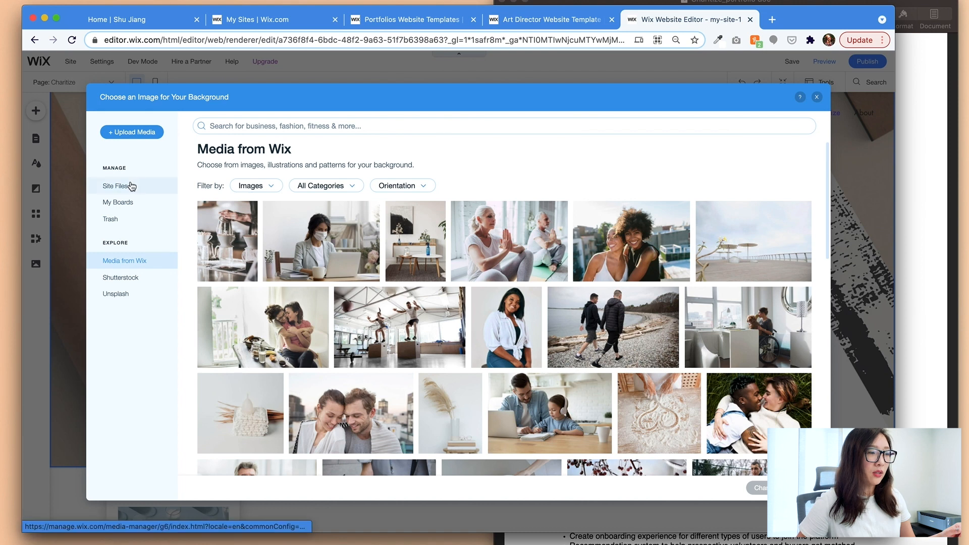
{"action": "left_click", "coordinate": [132, 185]}
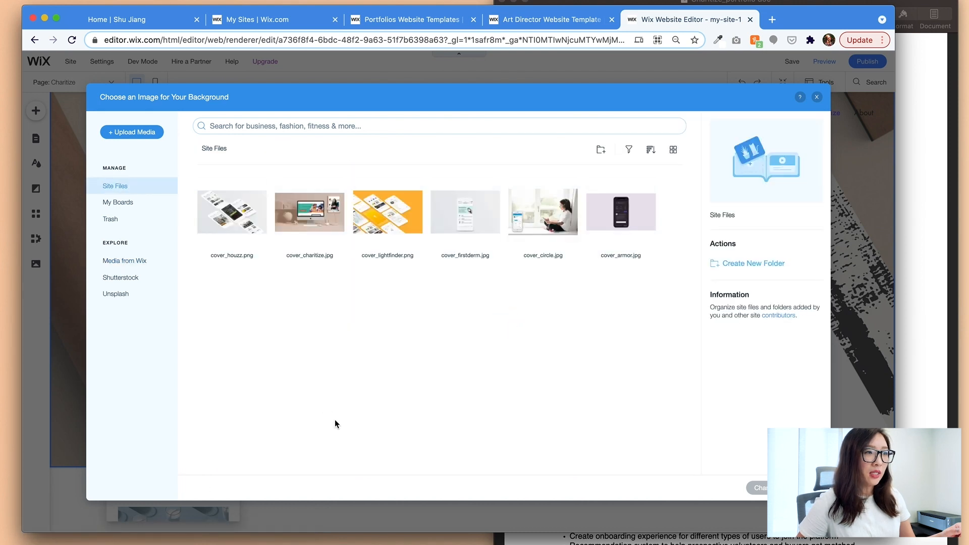
{"action": "left_click", "coordinate": [35, 543]}
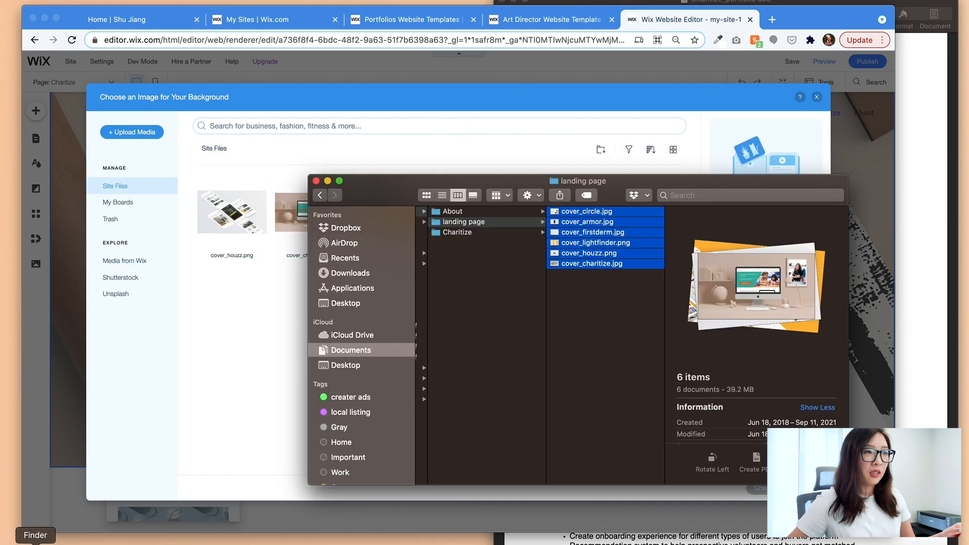
{"action": "left_click", "coordinate": [201, 419]}
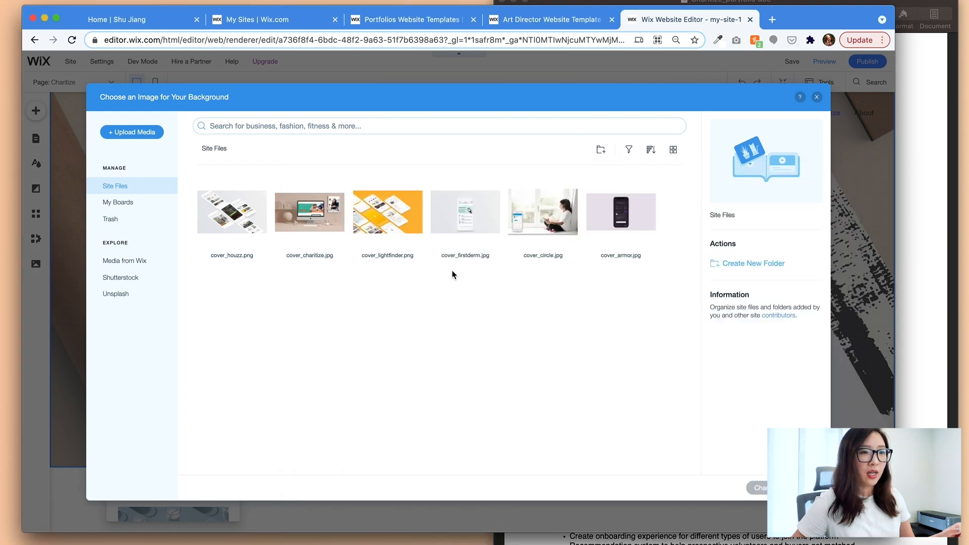
{"action": "left_click", "coordinate": [310, 211]}
{"action": "left_click", "coordinate": [757, 487]}
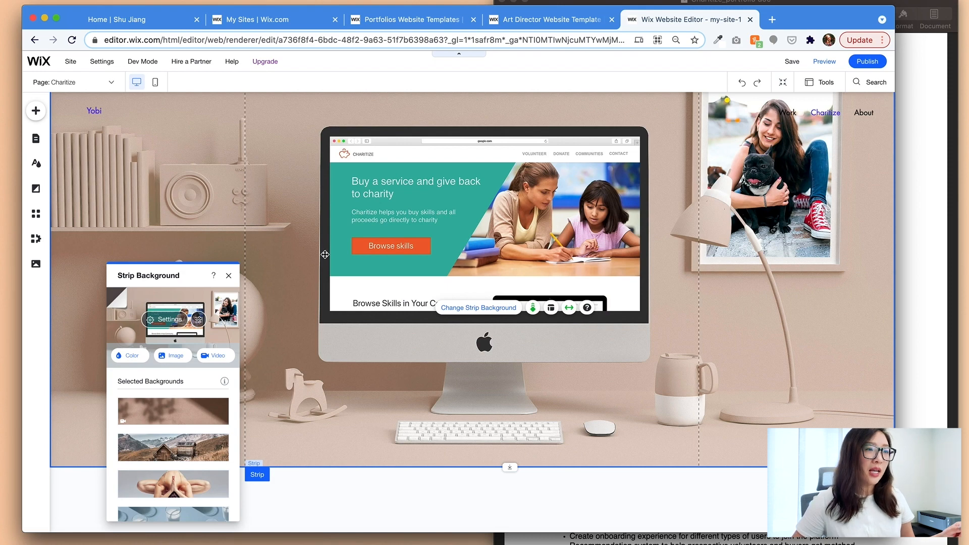
- Close the strip background settings and copy the challenge description from the Charitize portfolio document in Pages
{"action": "left_click", "coordinate": [229, 275]}
{"action": "scroll", "coordinate": [616, 358], "scroll_direction": "down", "scroll_amount": 2}
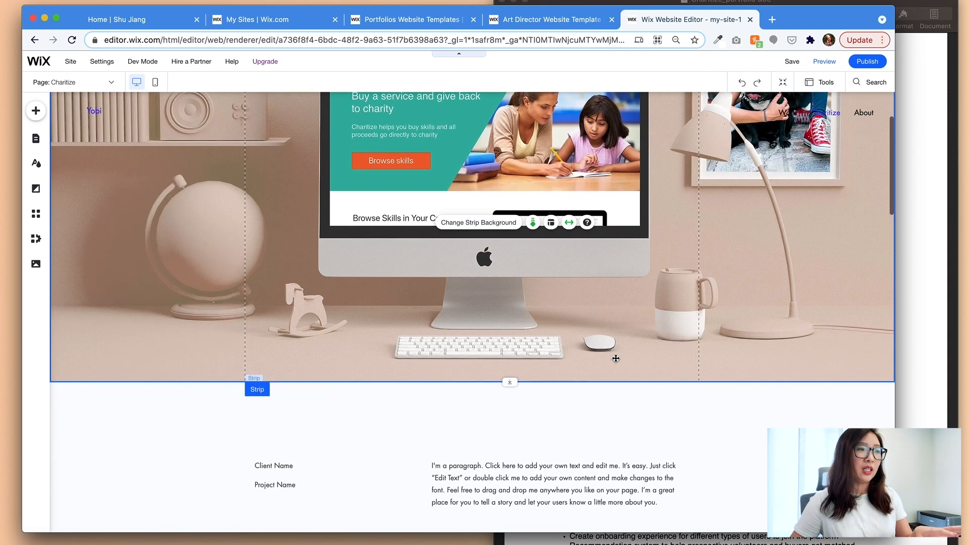
{"action": "scroll", "coordinate": [615, 358], "scroll_direction": "down", "scroll_amount": 3}
{"action": "scroll", "coordinate": [278, 346], "scroll_direction": "down", "scroll_amount": 1}
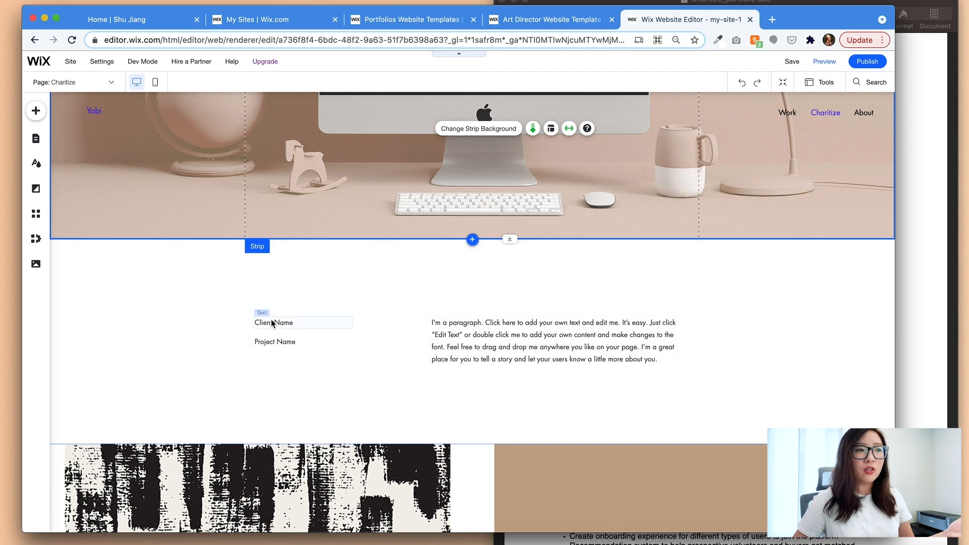
{"action": "left_click", "coordinate": [915, 413]}
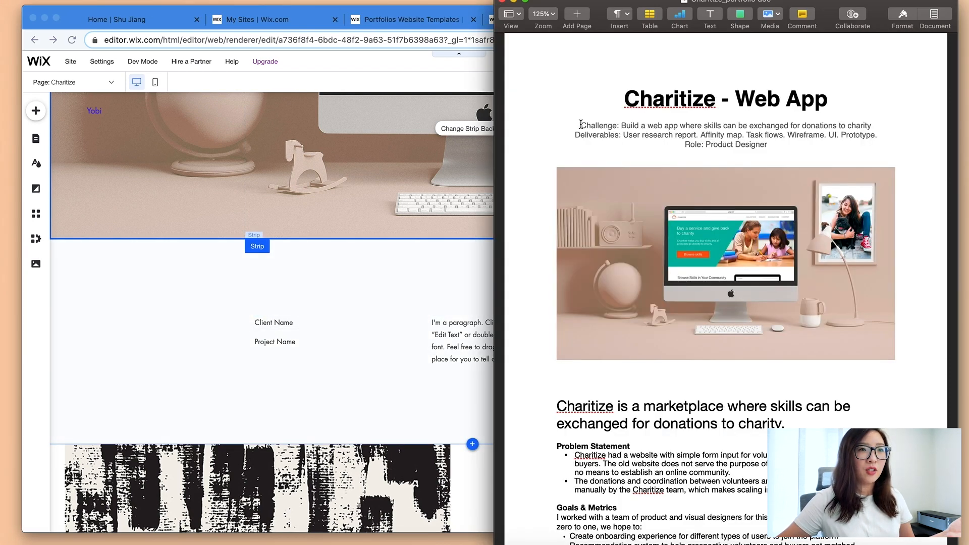
{"action": "left_click_drag", "start_coordinate": [581, 125], "coordinate": [874, 124]}
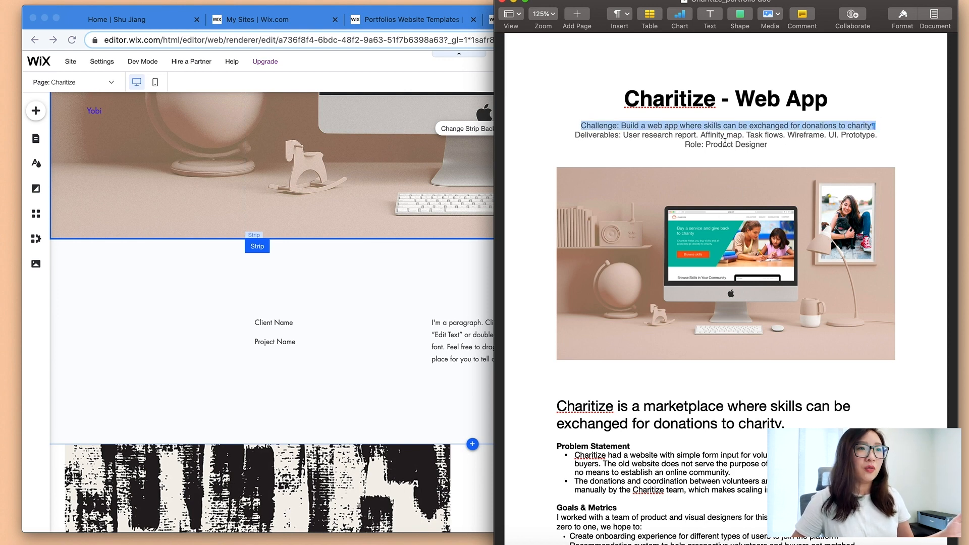
{"action": "left_click_drag", "start_coordinate": [621, 125], "coordinate": [873, 122]}
{"action": "key", "text": "super+c"}
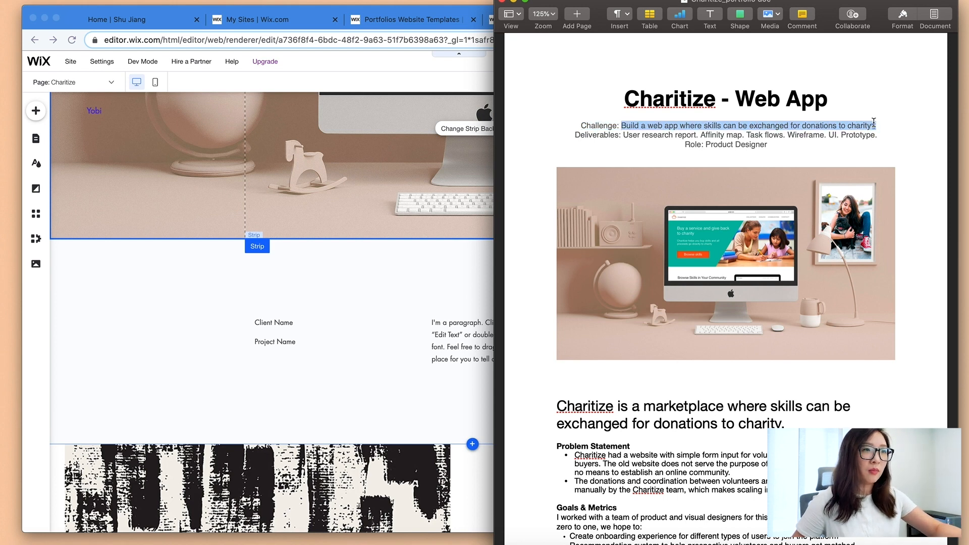
- In the Wix editor, replace the Client Name and Project Name labels with "Challenge" and "Deliverables", and the paragraph with the copied challenge description
{"action": "left_click", "coordinate": [460, 325]}
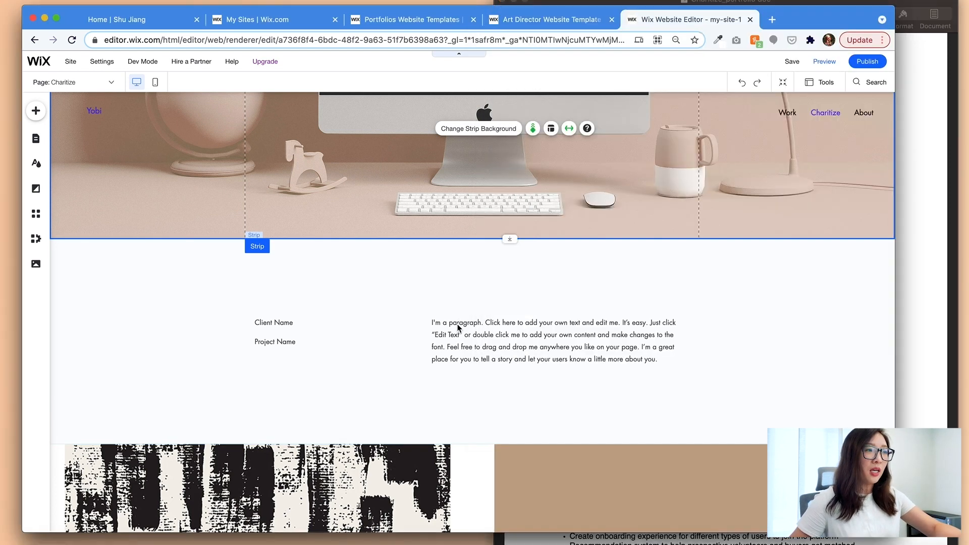
{"action": "left_click", "coordinate": [295, 325]}
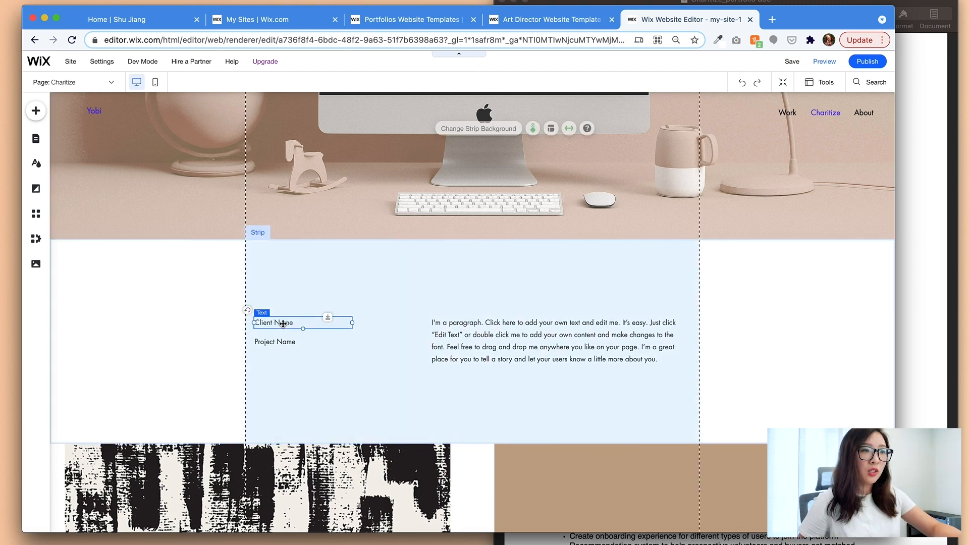
{"action": "double_click", "coordinate": [477, 335]}
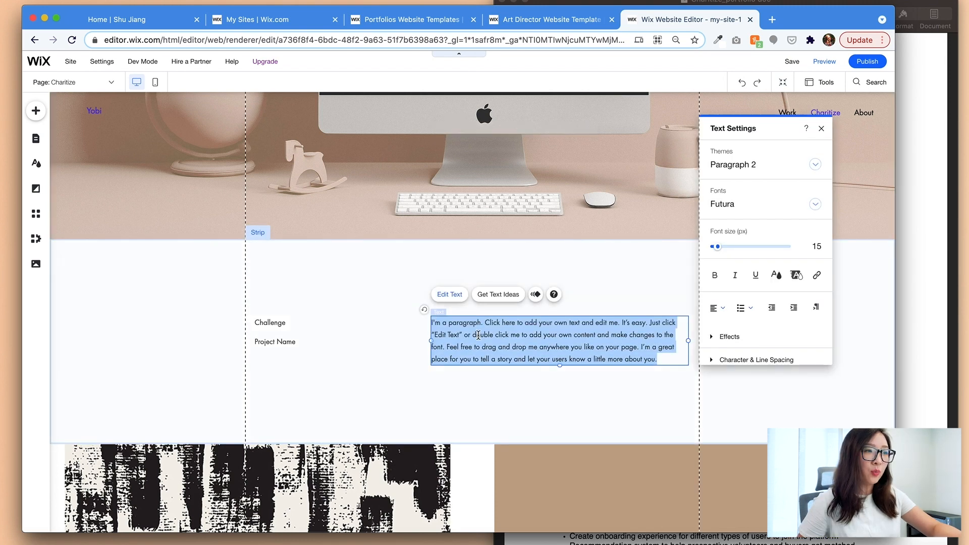
{"action": "right_click", "coordinate": [477, 335]}
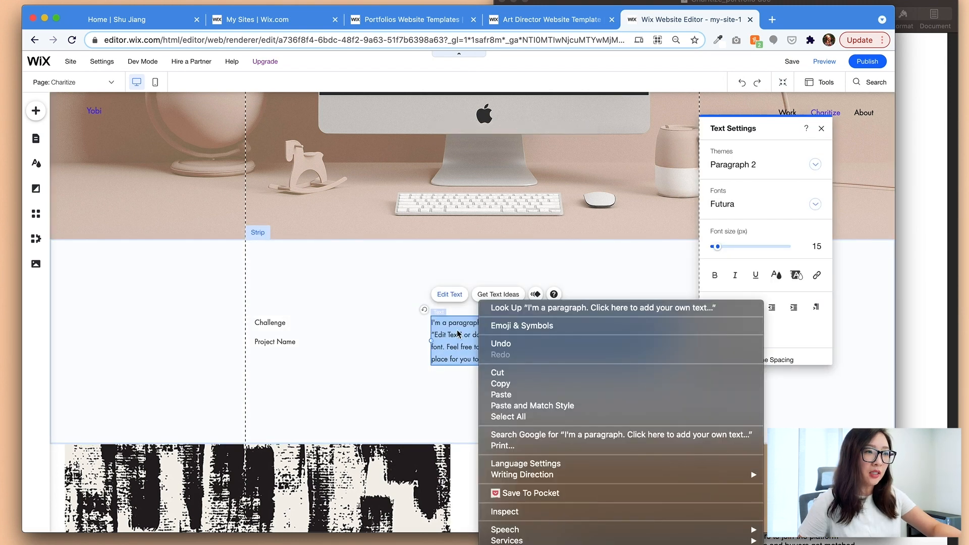
{"action": "left_click", "coordinate": [515, 407]}
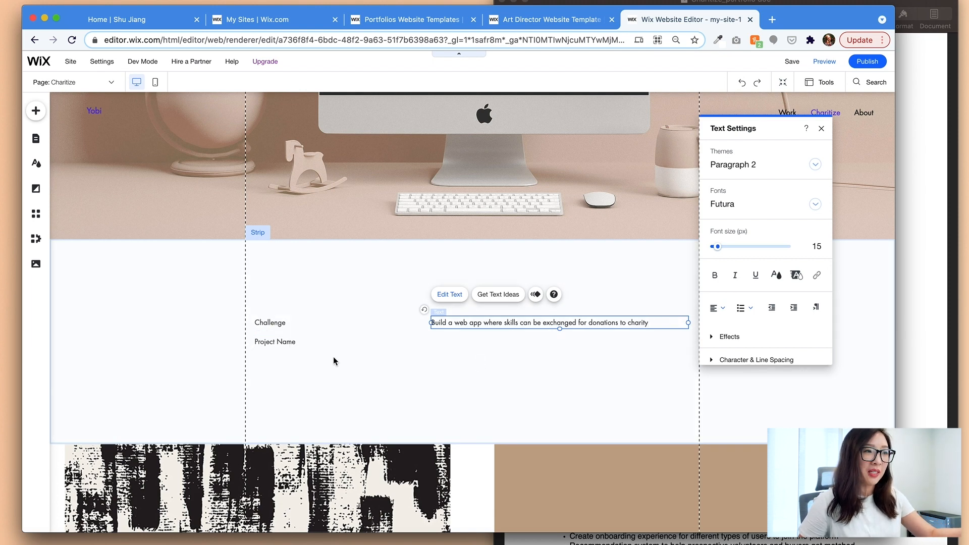
{"action": "double_click", "coordinate": [277, 343]}
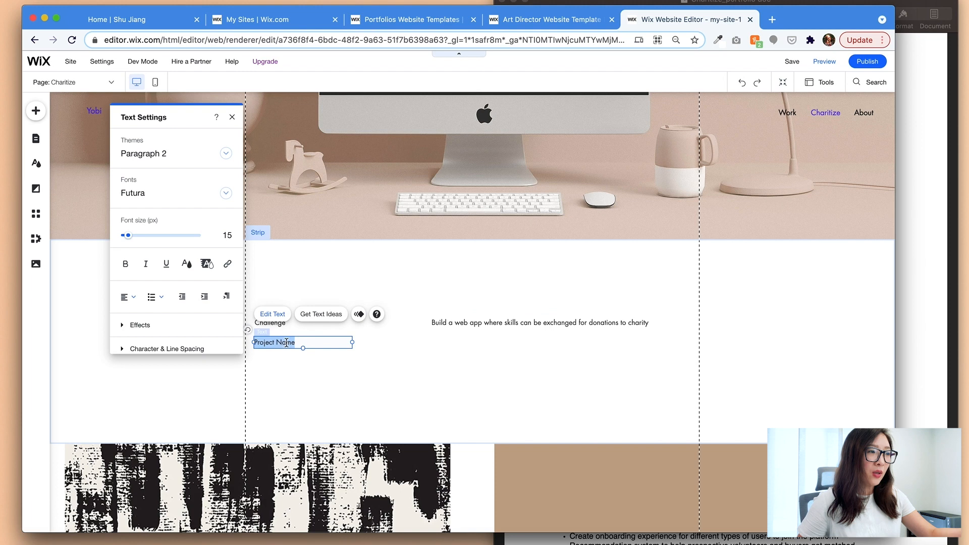
{"action": "type", "text": "Deliverables"}
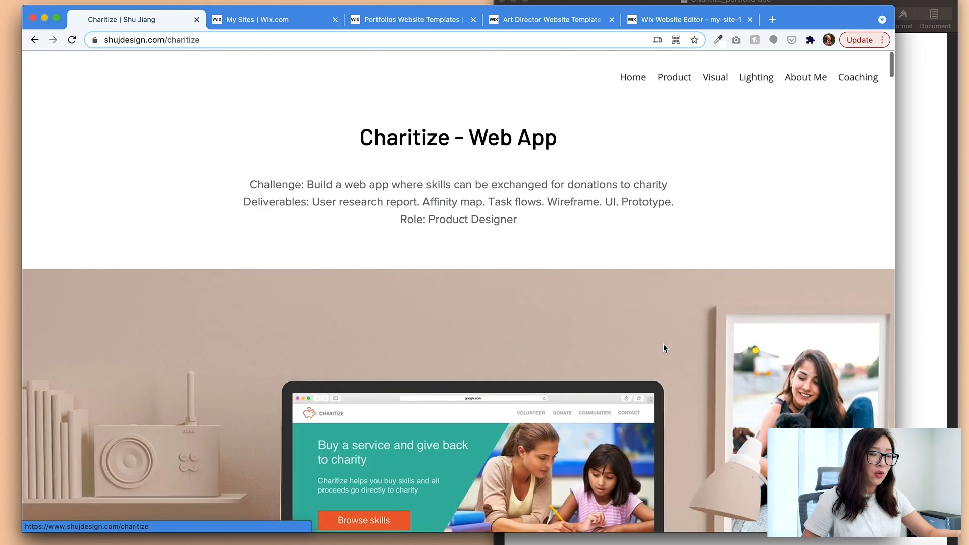
- Review the cover, intro heading and problem statement on the published Charitize page, and return to the Wix editor
{"action": "scroll", "coordinate": [663, 343], "scroll_direction": "down", "scroll_amount": 1}
{"action": "scroll", "coordinate": [663, 344], "scroll_direction": "down", "scroll_amount": 10}
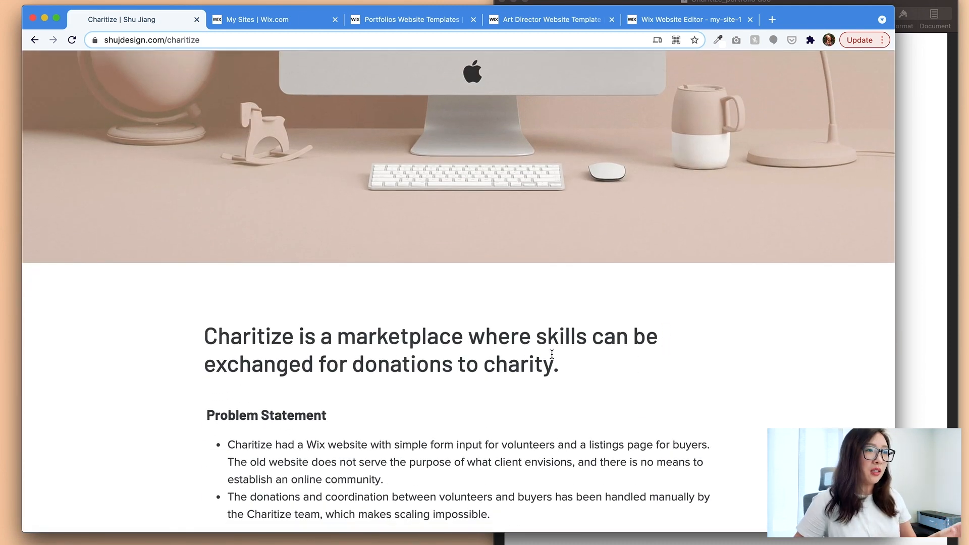
{"action": "left_click", "coordinate": [666, 20]}
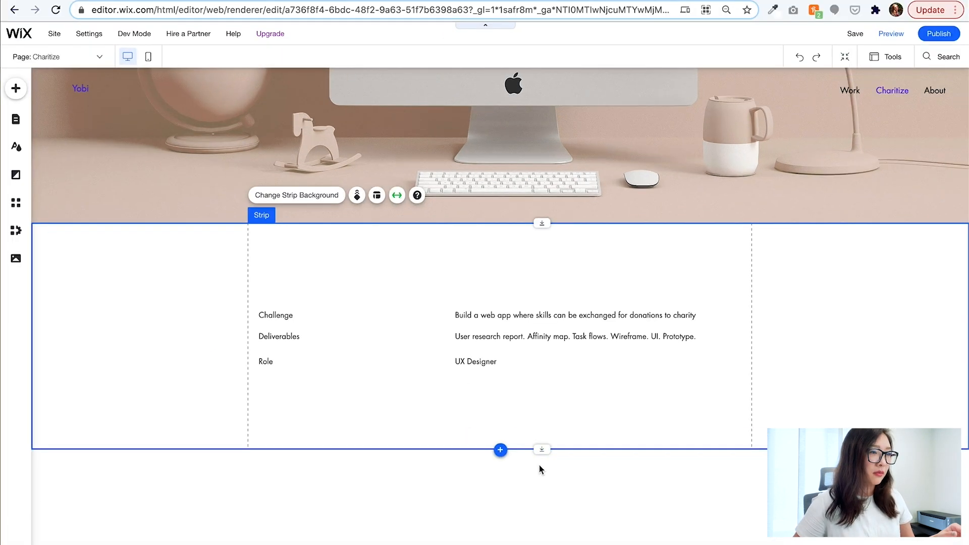
- Browse the strip, text and gallery elements that can be added to the site
{"action": "scroll", "coordinate": [272, 258], "scroll_direction": "down", "scroll_amount": 3}
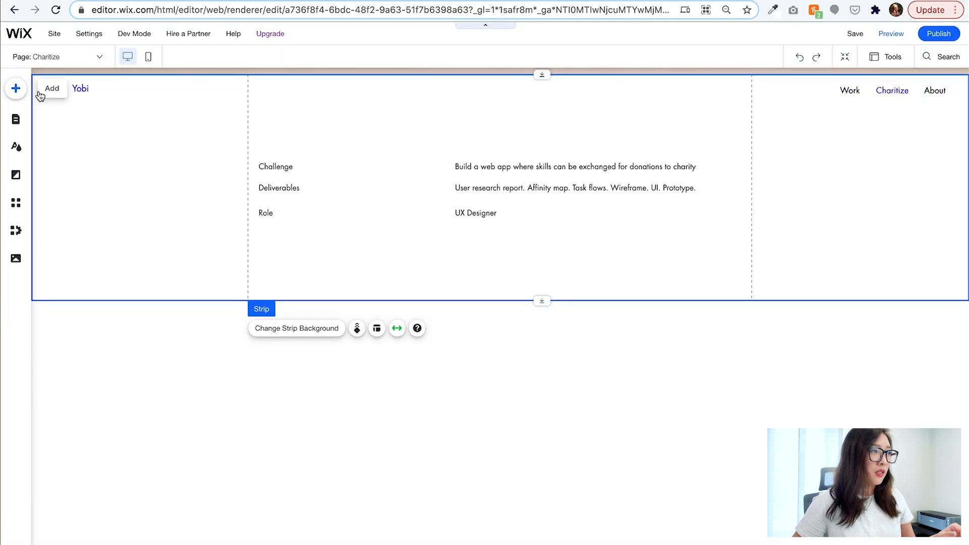
{"action": "left_click", "coordinate": [16, 89]}
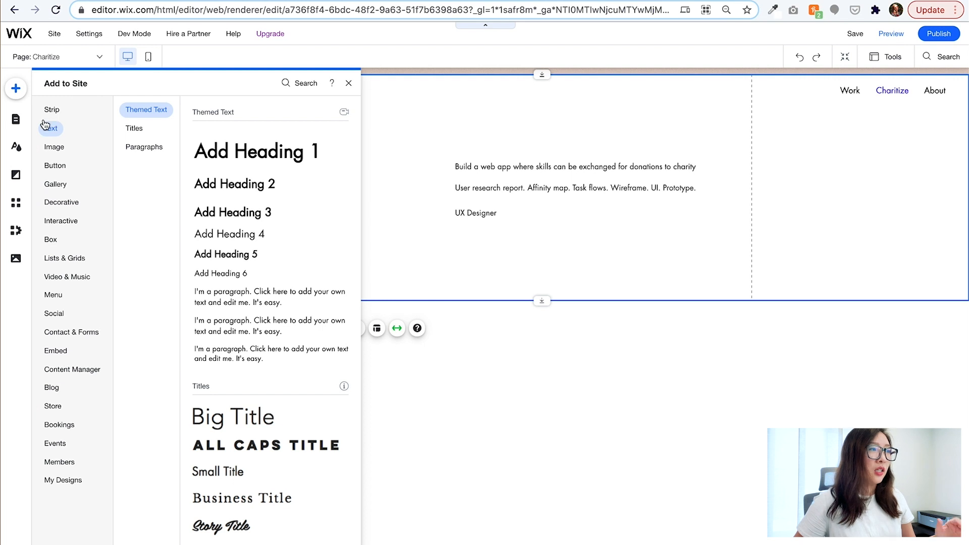
{"action": "left_click", "coordinate": [135, 129]}
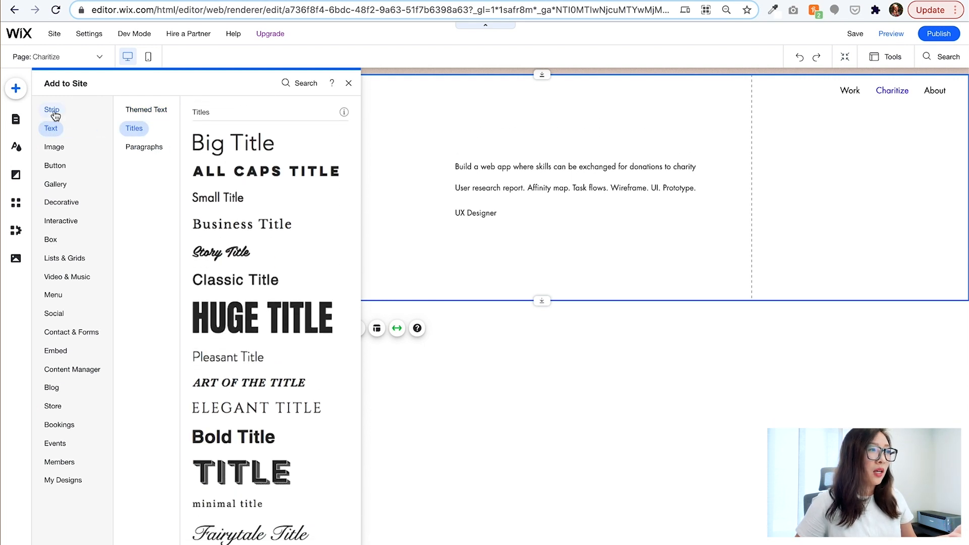
{"action": "left_click", "coordinate": [52, 112]}
{"action": "left_click", "coordinate": [53, 146]}
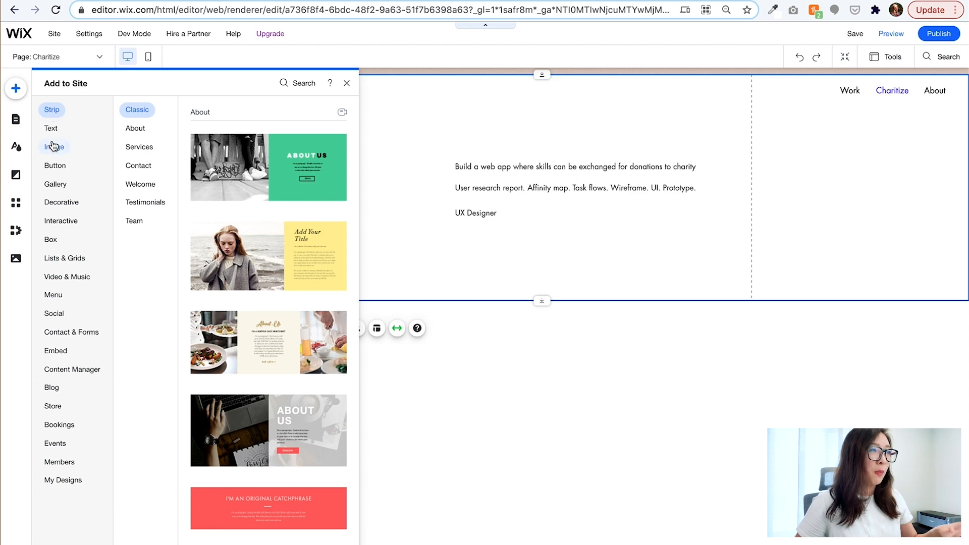
{"action": "left_click", "coordinate": [58, 192]}
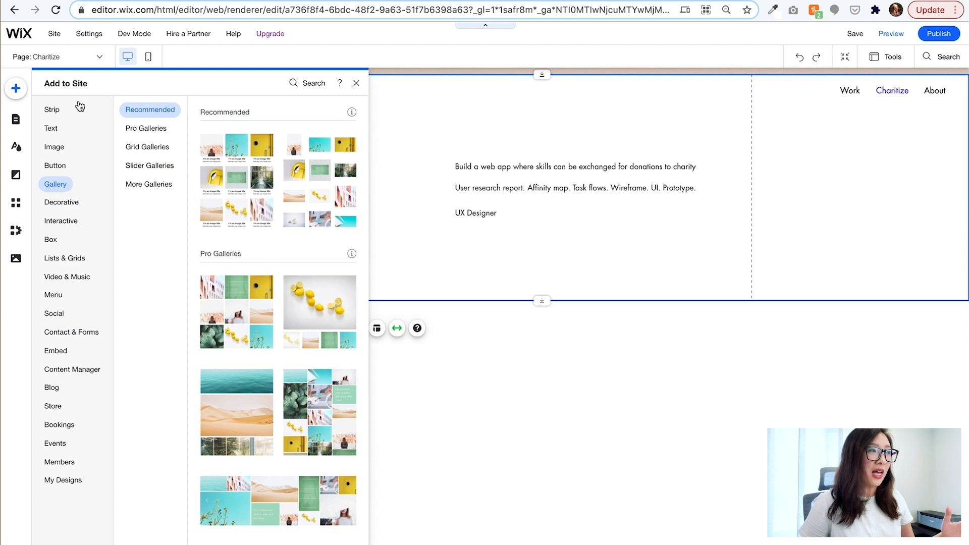
{"action": "left_click", "coordinate": [50, 111]}
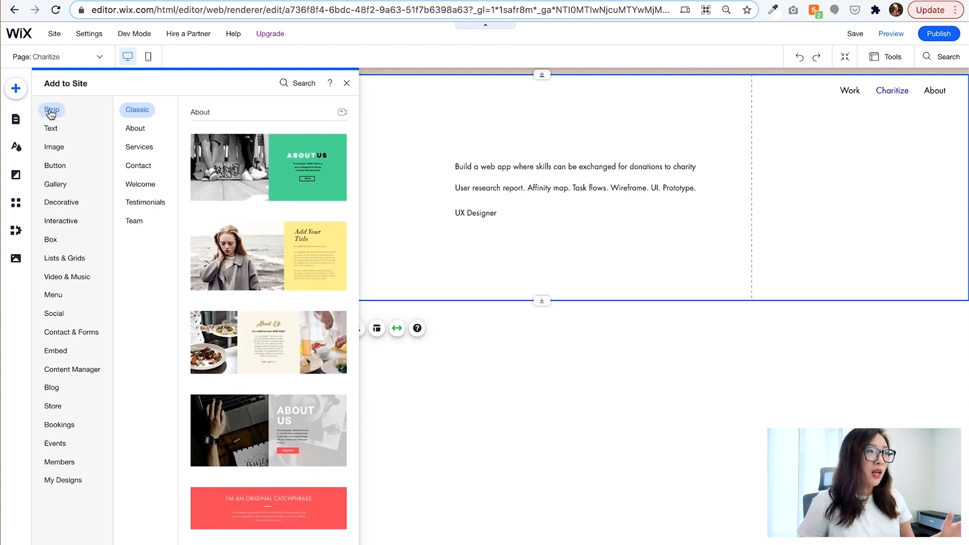
{"action": "left_click", "coordinate": [50, 129]}
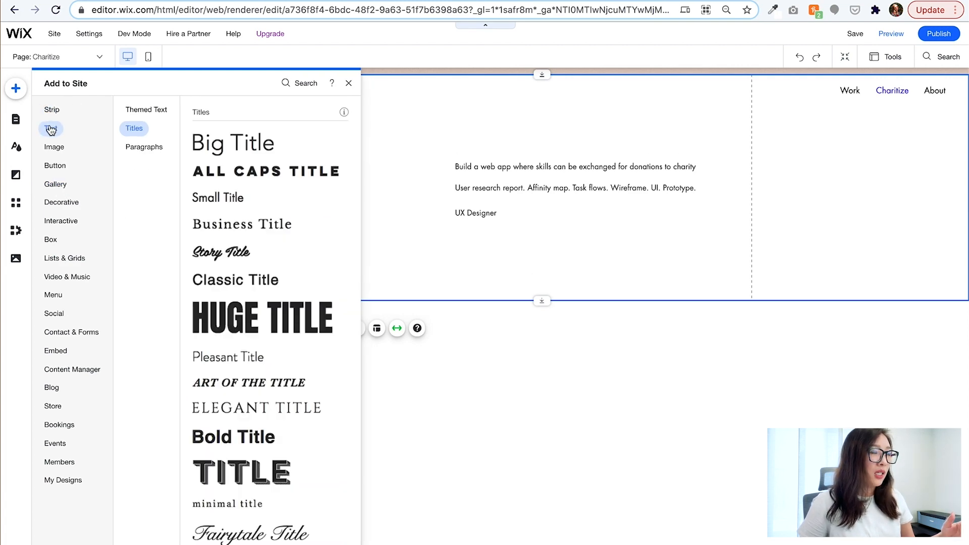
- Add a Heading 3 text below the project details strip reading "Charitize is a marketplace where skills can be exchanged for donations to charity."
{"action": "left_click", "coordinate": [138, 113]}
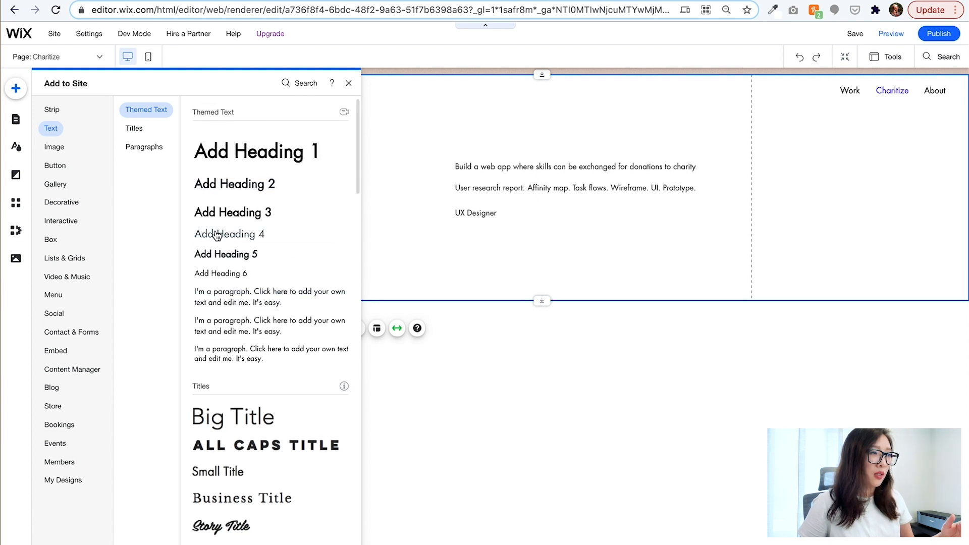
{"action": "left_click", "coordinate": [250, 215]}
{"action": "mouse_move", "coordinate": [443, 309]}
{"action": "left_mouse_down"}
{"action": "mouse_move", "coordinate": [462, 334]}
{"action": "mouse_move", "coordinate": [457, 315]}
{"action": "left_mouse_up"}
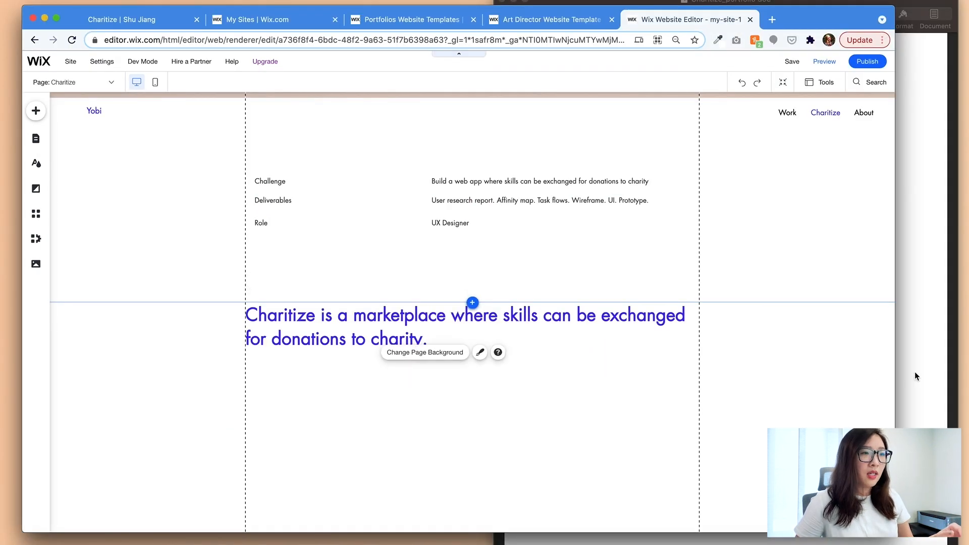
- Bring the Problem Statement section from the Pages document into a new Heading 5 text block below the marketplace heading
{"action": "key", "text": "super+Tab"}
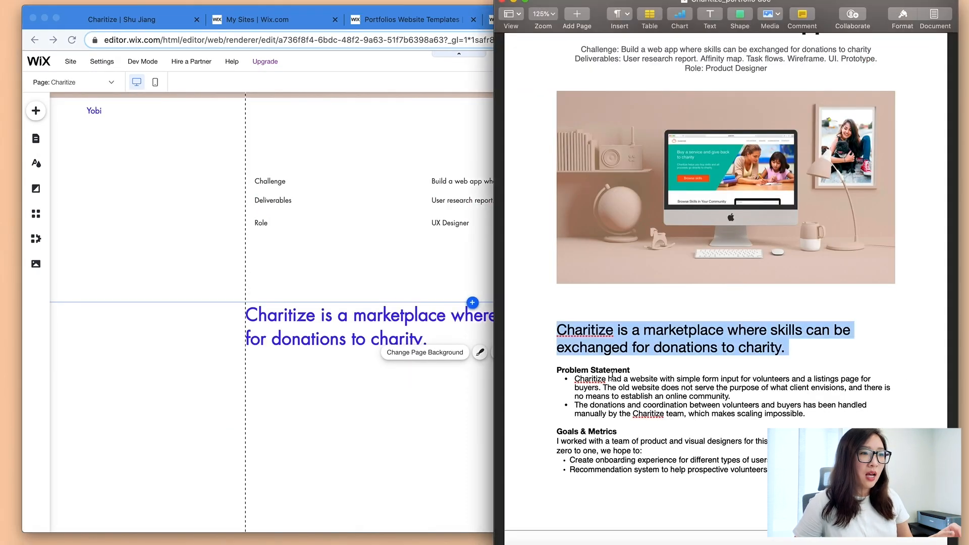
{"action": "scroll", "coordinate": [585, 368], "scroll_direction": "down", "scroll_amount": 1}
{"action": "scroll", "coordinate": [557, 348], "scroll_direction": "down", "scroll_amount": 1}
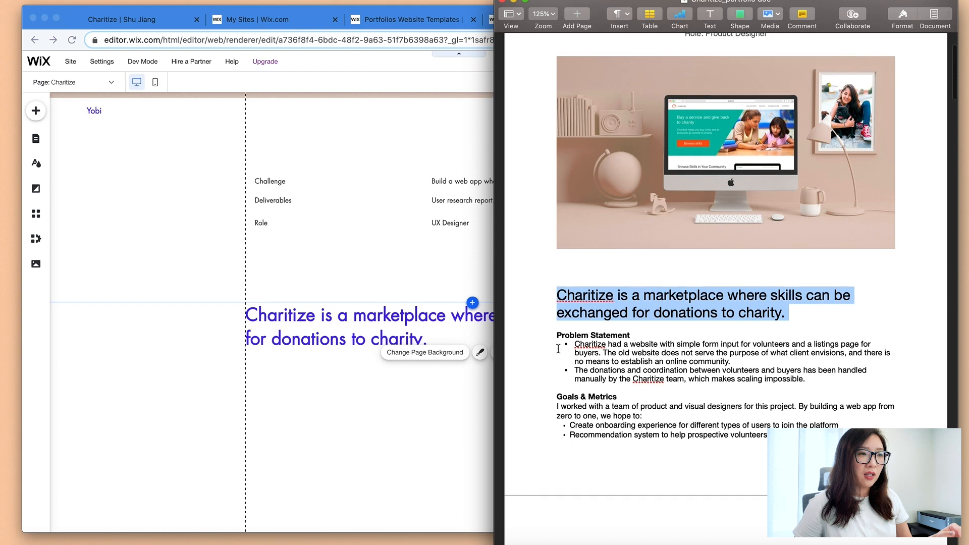
{"action": "left_click", "coordinate": [313, 363]}
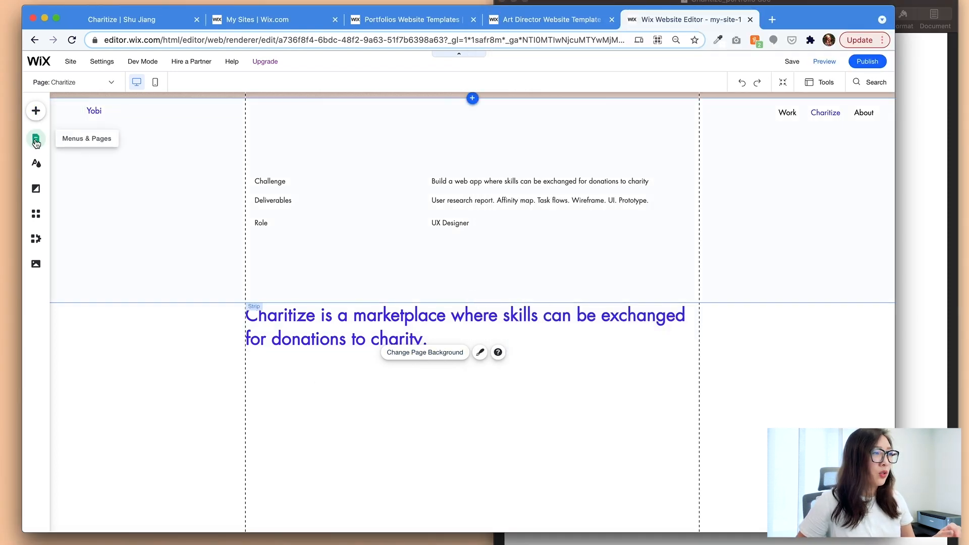
{"action": "left_click", "coordinate": [36, 110]}
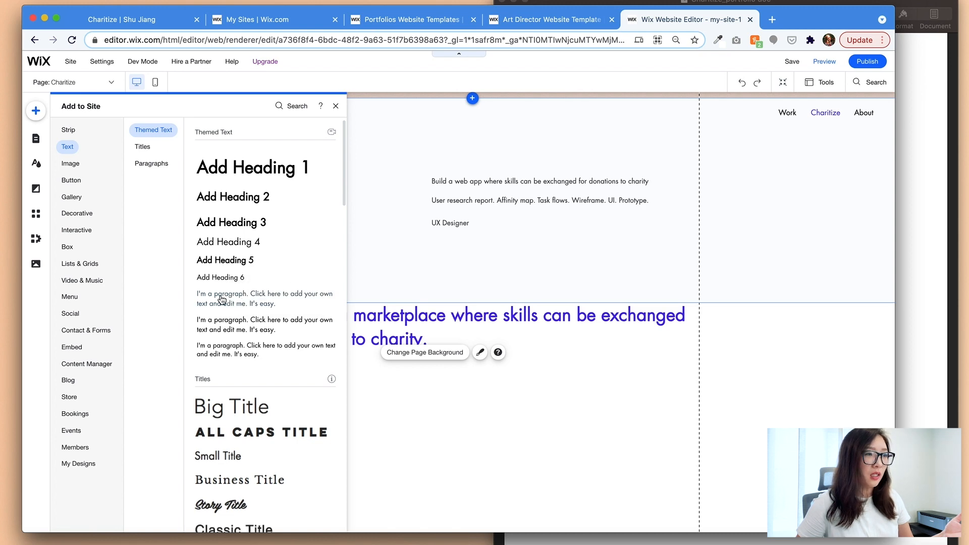
{"action": "left_click_drag", "start_coordinate": [263, 319], "coordinate": [433, 409]}
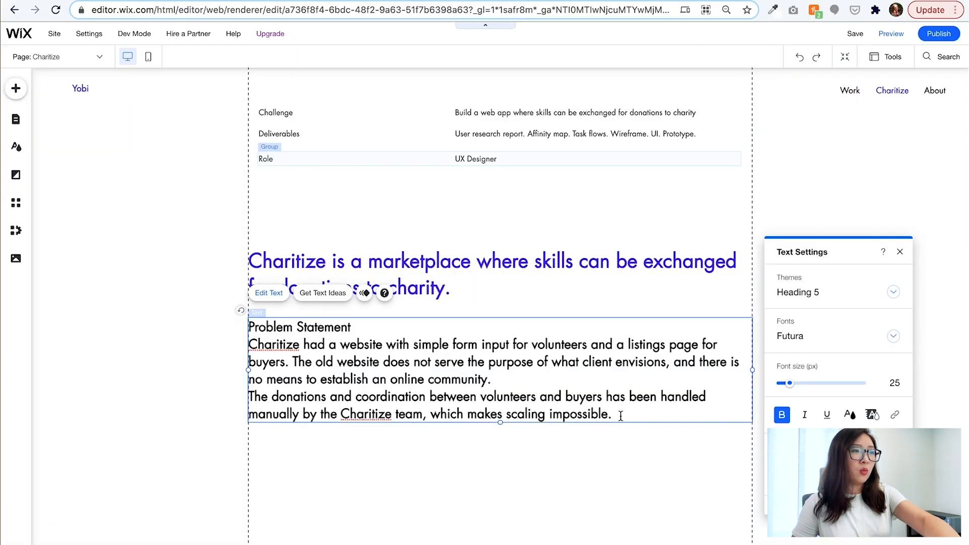
- Copy the body paragraphs in the Problem Statement text block and delete them so only the title is left
{"action": "left_click_drag", "start_coordinate": [620, 416], "coordinate": [204, 332]}
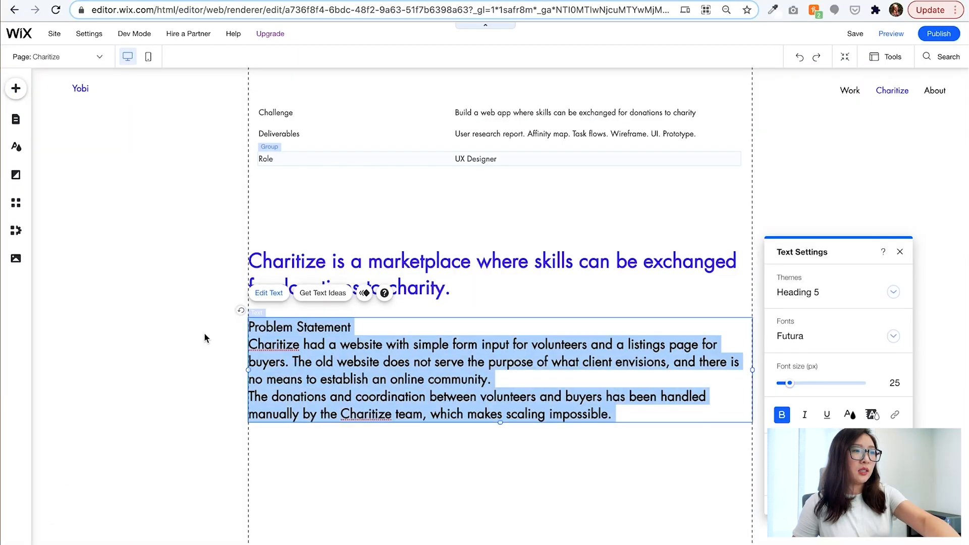
{"action": "left_click", "coordinate": [339, 380]}
{"action": "left_click_drag", "start_coordinate": [617, 420], "coordinate": [249, 347]}
{"action": "key", "text": "ctrl+c"}
{"action": "key", "text": "BackSpace"}
{"action": "key", "text": "BackSpace"}
{"action": "scroll", "coordinate": [374, 348], "scroll_direction": "up", "scroll_amount": 1}
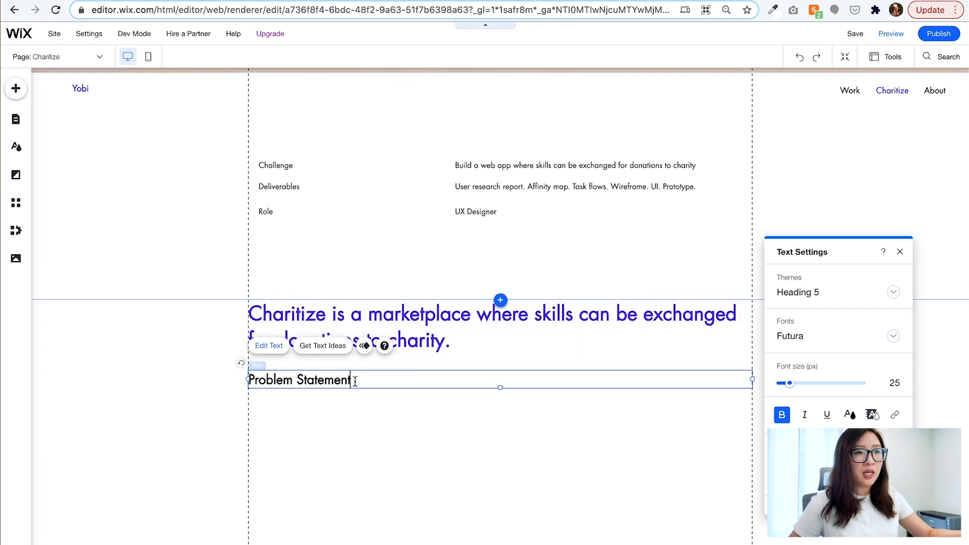
- Apply the Heading 5 theme to the Problem Statement title
{"action": "left_click_drag", "start_coordinate": [356, 382], "coordinate": [248, 380]}
{"action": "left_click", "coordinate": [822, 298]}
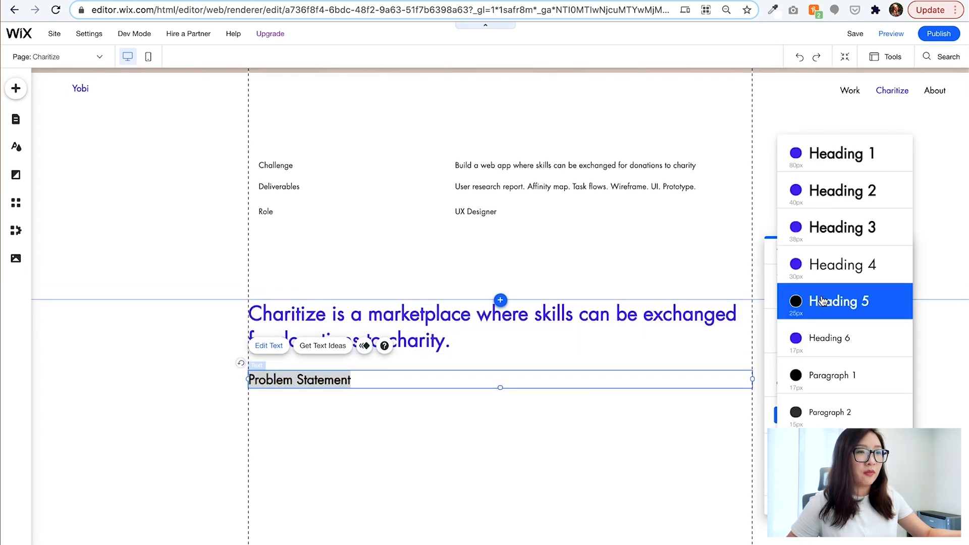
{"action": "left_click", "coordinate": [821, 302]}
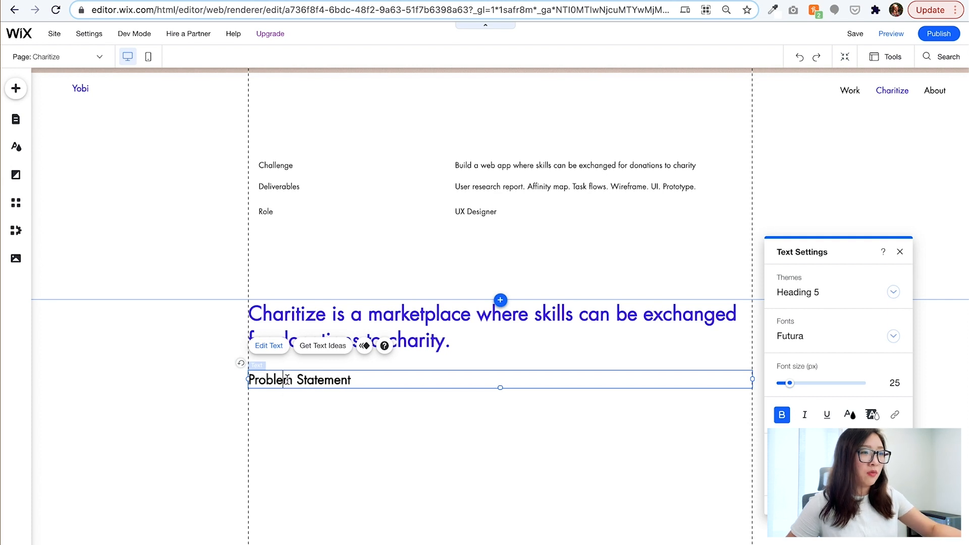
- Place the problem statement's body paragraphs in a separate text block below the title and set its theme to Paragraph 2
{"action": "key", "text": "ctrl+v"}
{"action": "left_click_drag", "start_coordinate": [614, 477], "coordinate": [247, 407]}
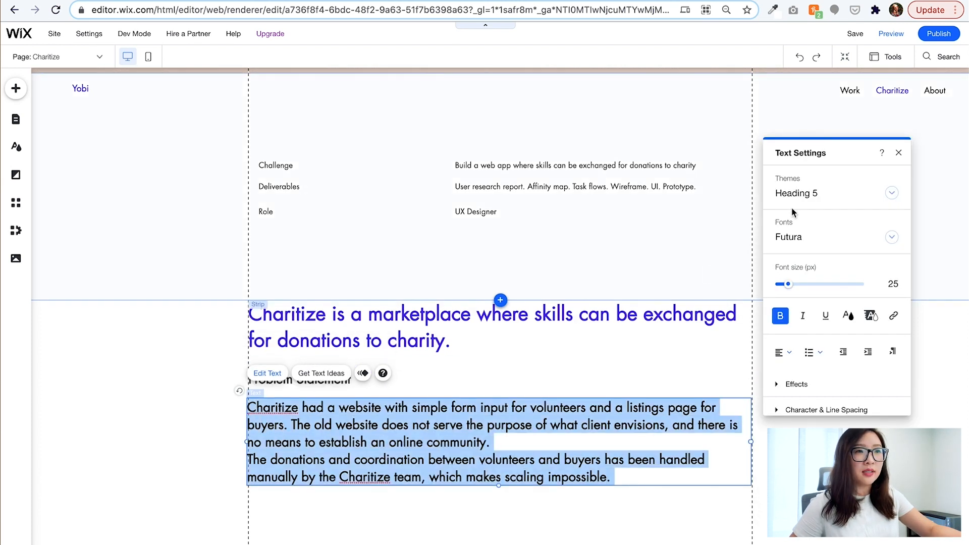
{"action": "left_click", "coordinate": [892, 193]}
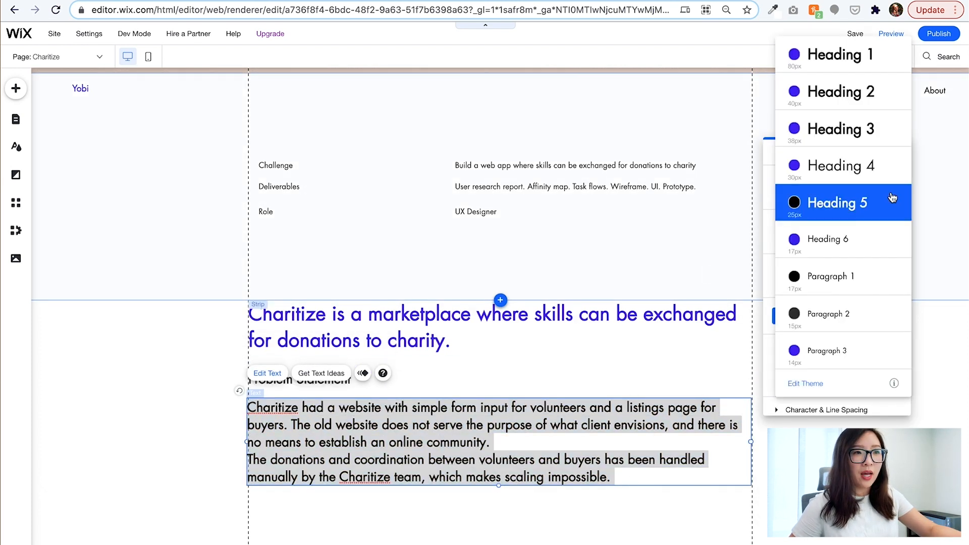
{"action": "left_click", "coordinate": [839, 320]}
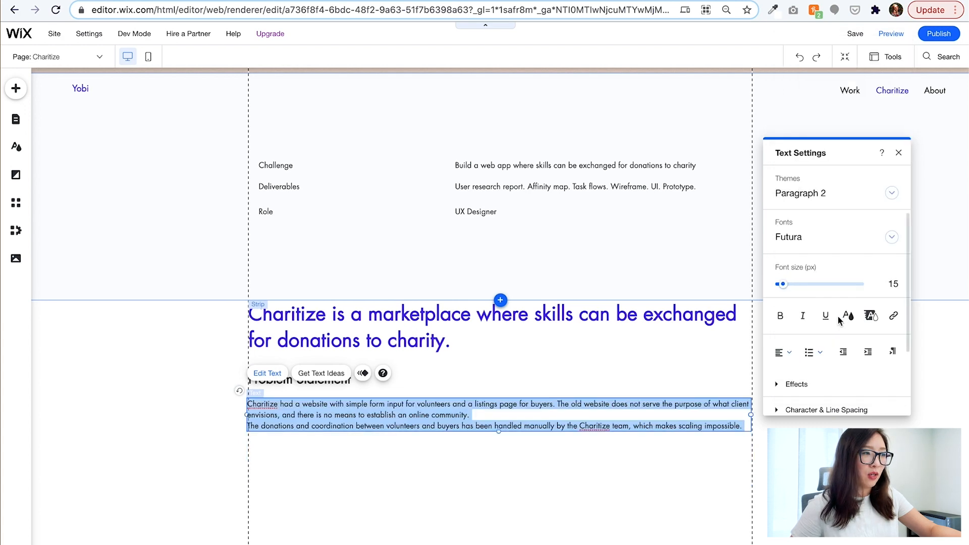
- Set the problem statement's body text to the Paragraph 1 theme and group it with its title
{"action": "left_click", "coordinate": [890, 195]}
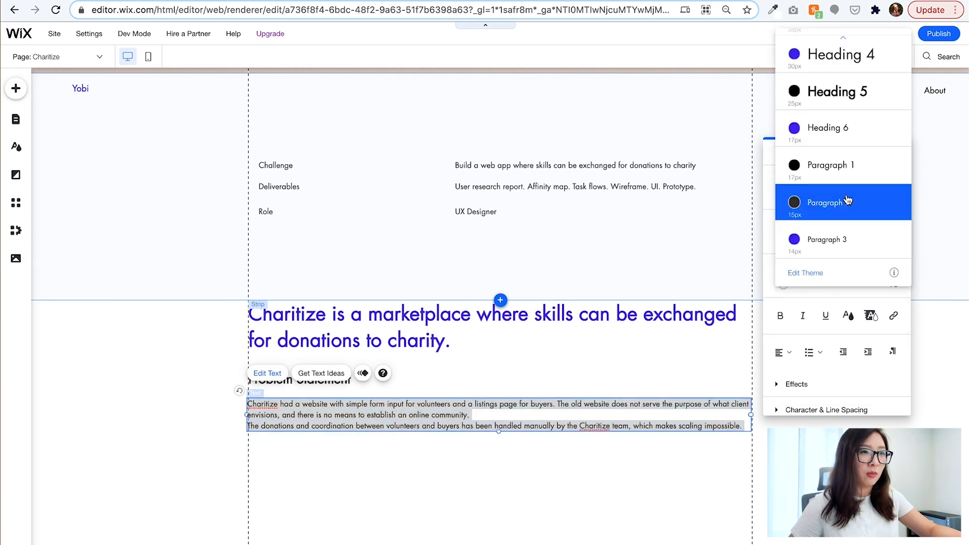
{"action": "left_click", "coordinate": [837, 169]}
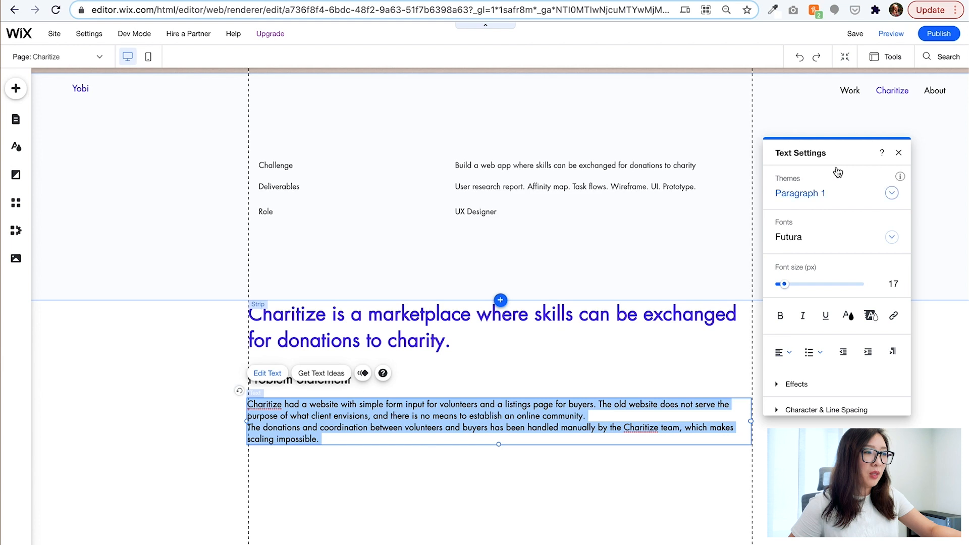
{"action": "left_click", "coordinate": [585, 480]}
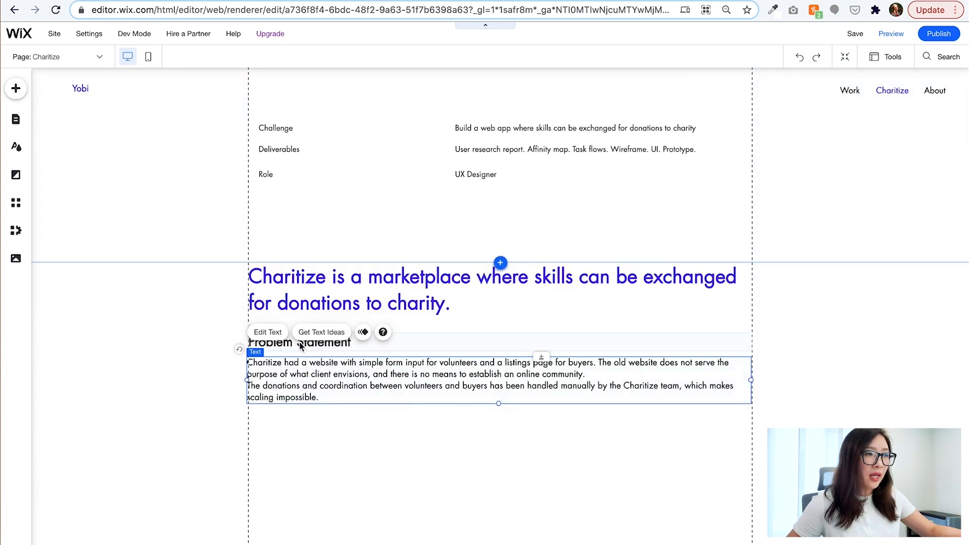
{"action": "left_click", "coordinate": [300, 342], "text": "shift"}
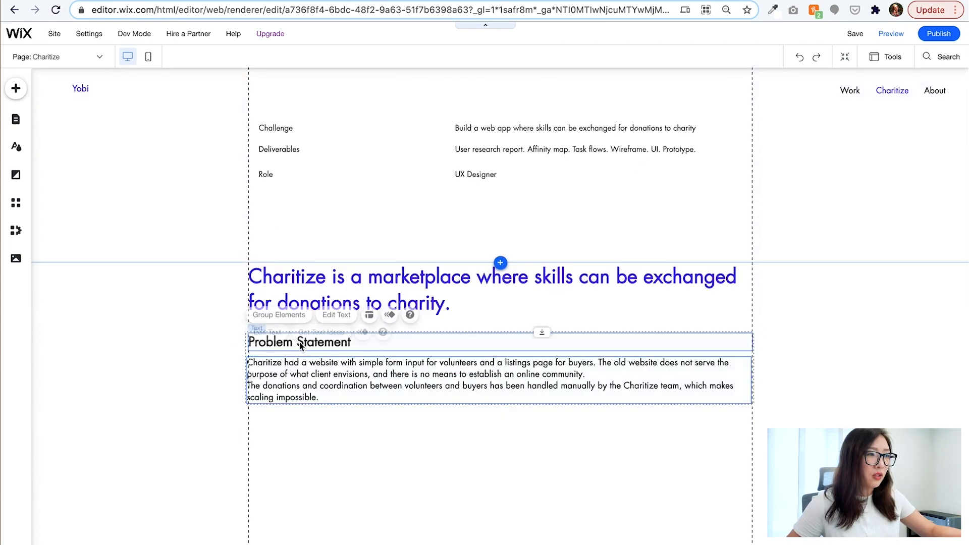
{"action": "left_click", "coordinate": [281, 316]}
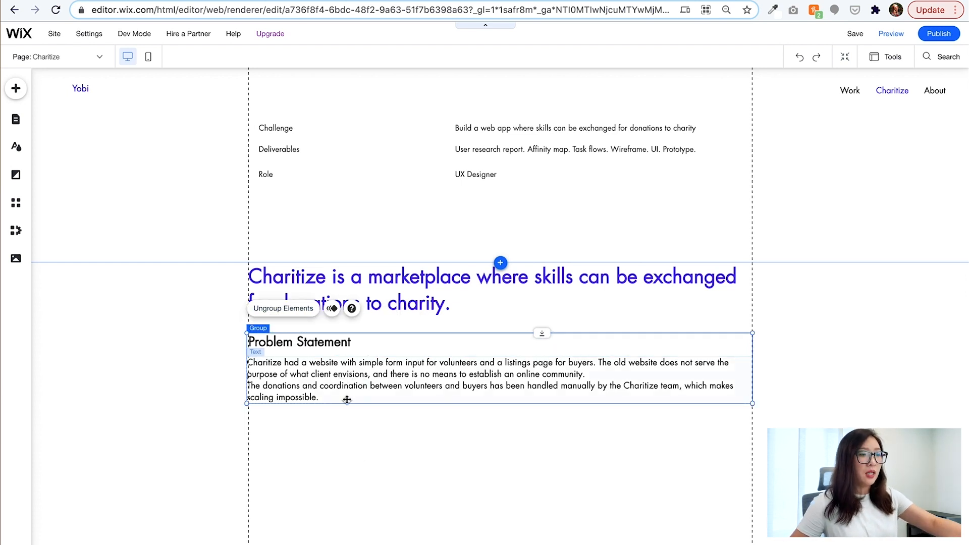
- Duplicate the Problem Statement group and place the copy directly below the original
{"action": "key", "text": "super+d"}
{"action": "left_click", "coordinate": [371, 472]}
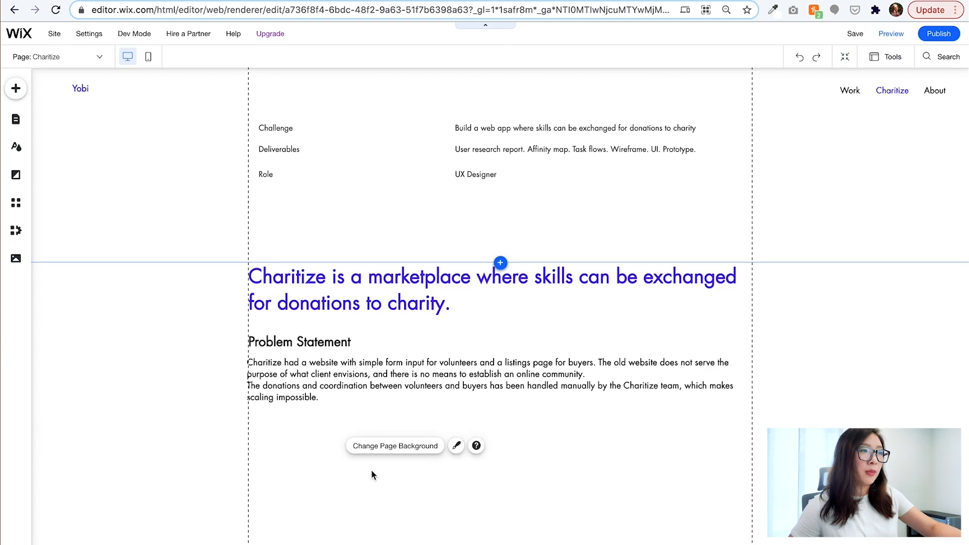
{"action": "key", "text": "super+v"}
{"action": "left_click_drag", "start_coordinate": [346, 397], "coordinate": [323, 470]}
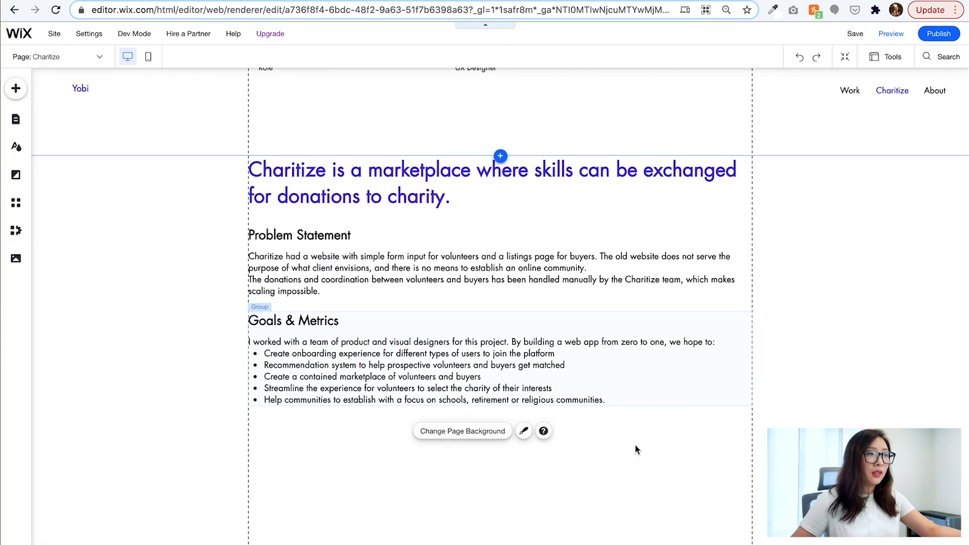
{"action": "scroll", "coordinate": [635, 444], "scroll_direction": "down", "scroll_amount": 1}
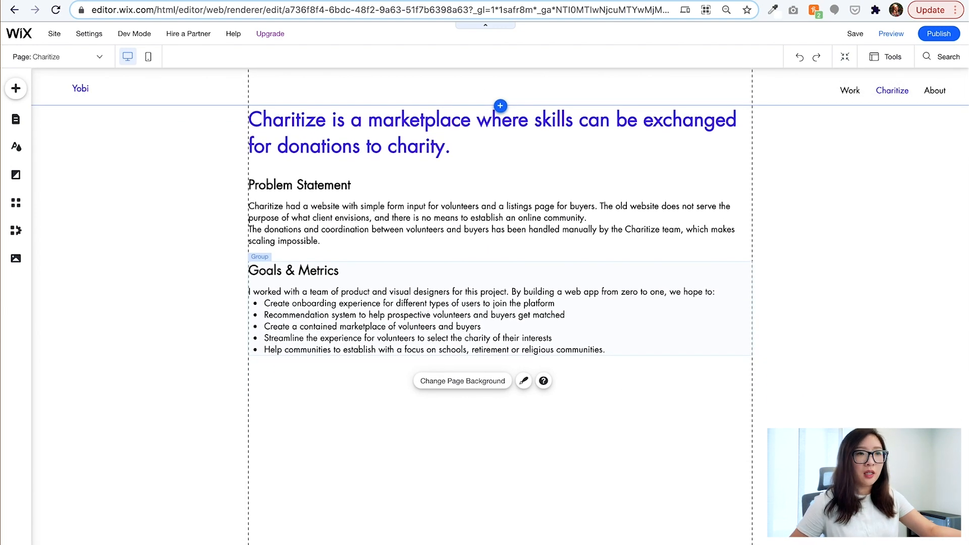
- Check the document for the section after Goals & Metrics and add a Heading 2 text block below that group
{"action": "key", "text": "super+Tab"}
{"action": "scroll", "coordinate": [884, 425], "scroll_direction": "down", "scroll_amount": 3}
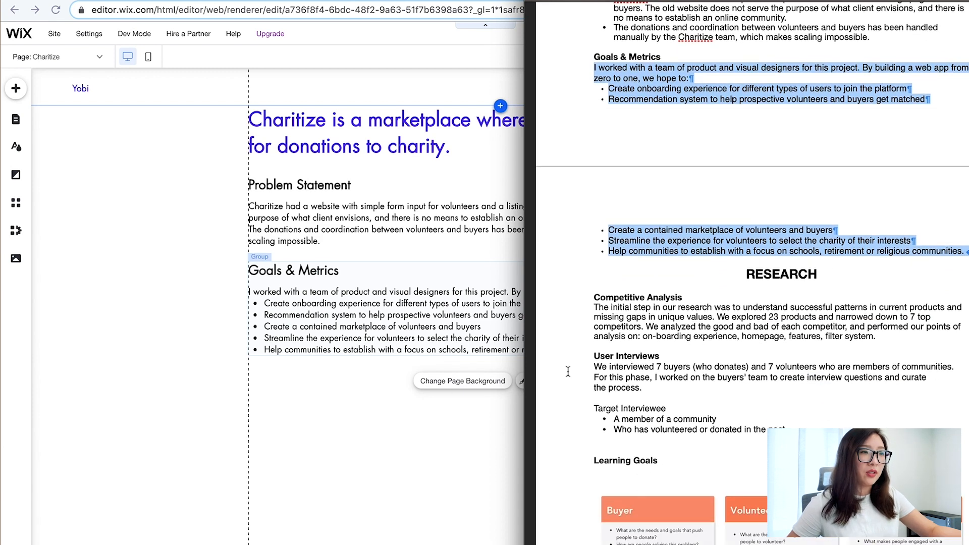
{"action": "left_click", "coordinate": [413, 459]}
{"action": "scroll", "coordinate": [459, 364], "scroll_direction": "down", "scroll_amount": 1}
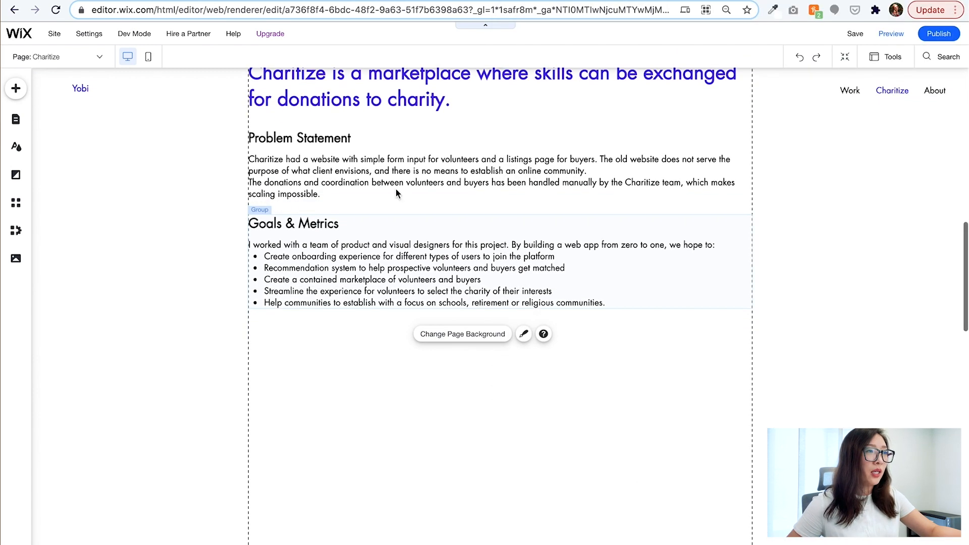
{"action": "left_click", "coordinate": [16, 88]}
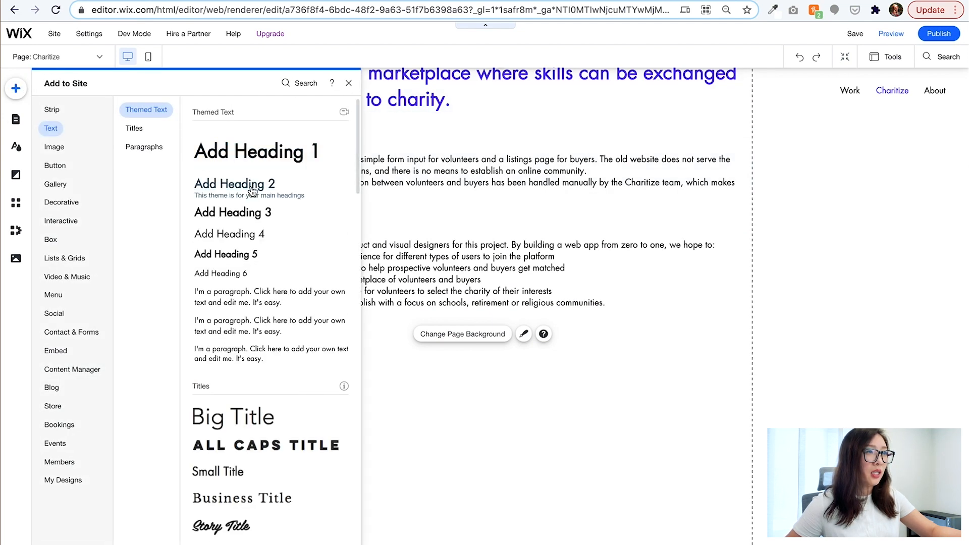
{"action": "left_click_drag", "start_coordinate": [255, 185], "coordinate": [462, 365]}
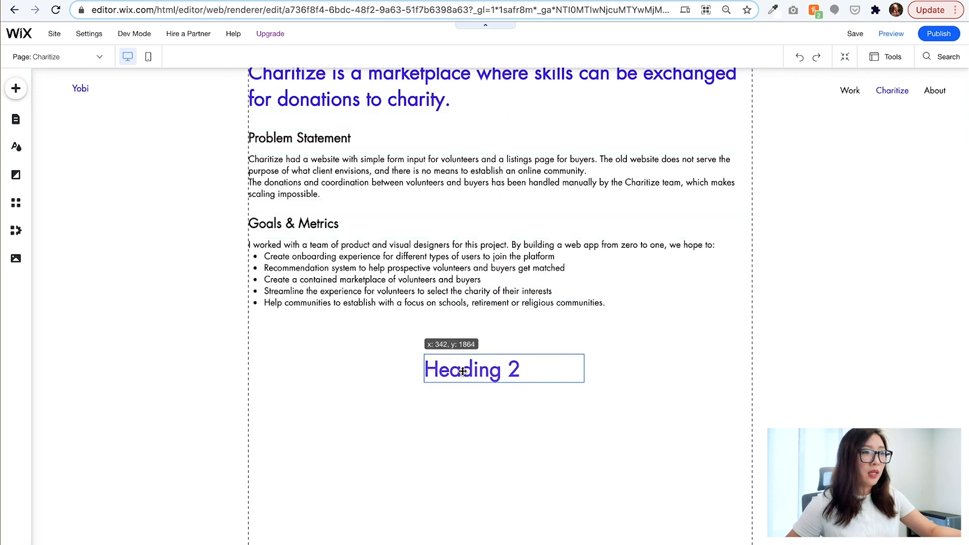
{"action": "double_click", "coordinate": [465, 371]}
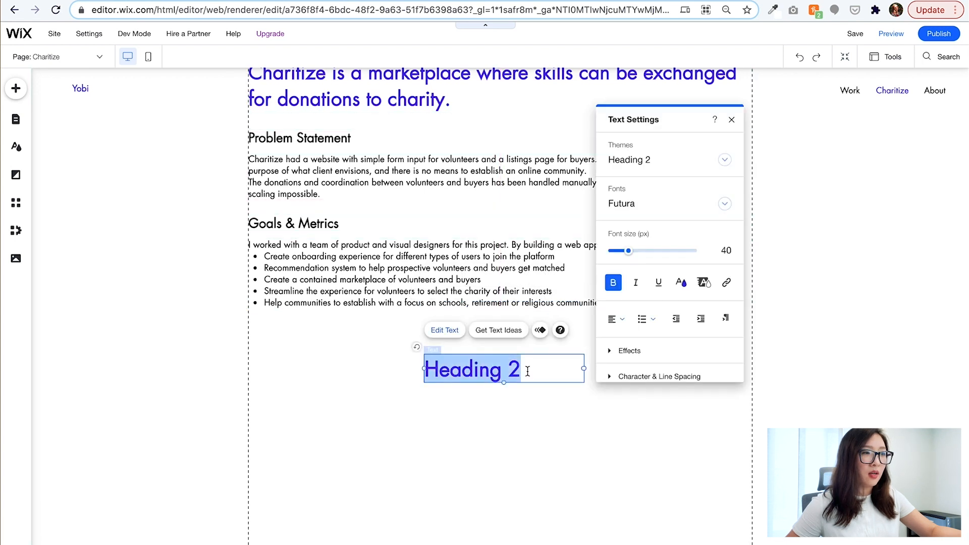
- Show the editor's Toolbar and centre the Heading 2 text block horizontally on the page
{"action": "left_click", "coordinate": [892, 57]}
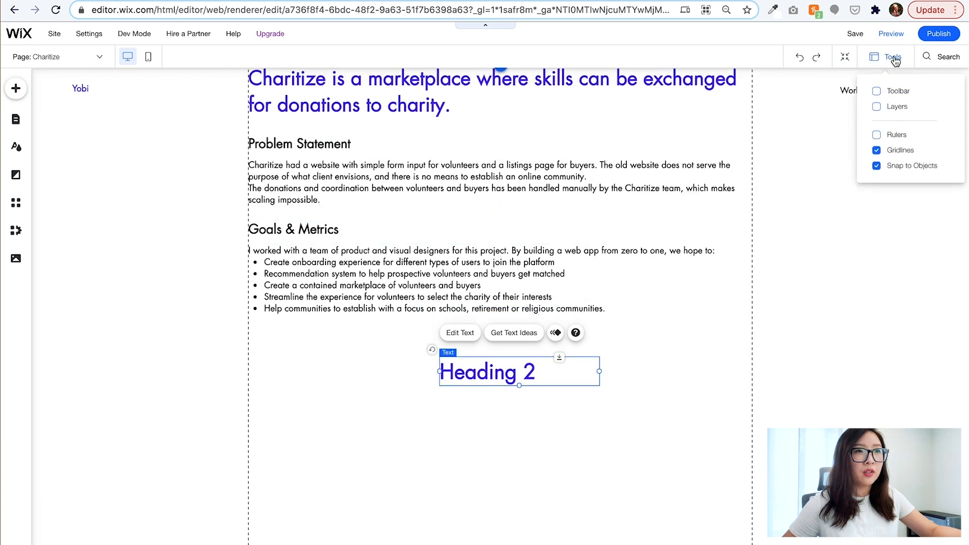
{"action": "left_click", "coordinate": [879, 93]}
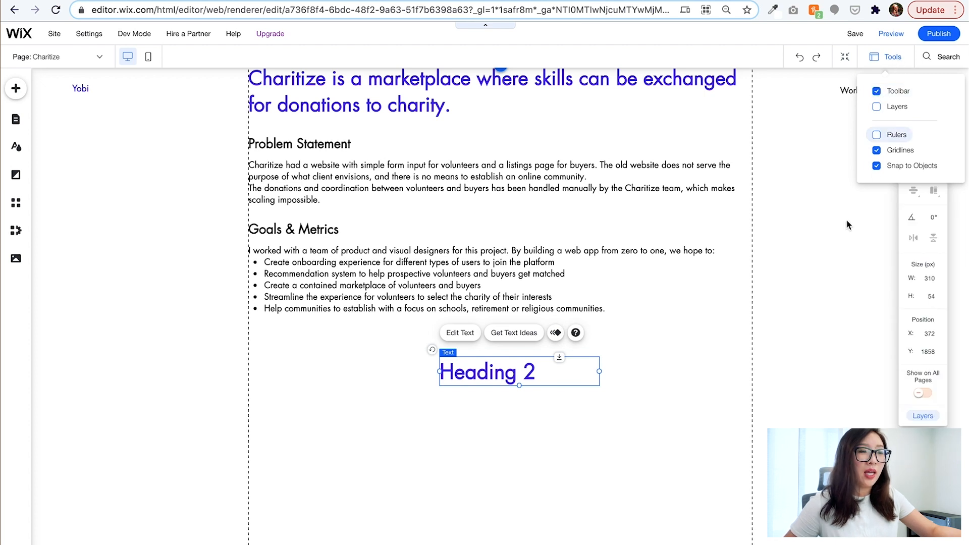
{"action": "left_click", "coordinate": [845, 268]}
{"action": "left_click", "coordinate": [527, 376]}
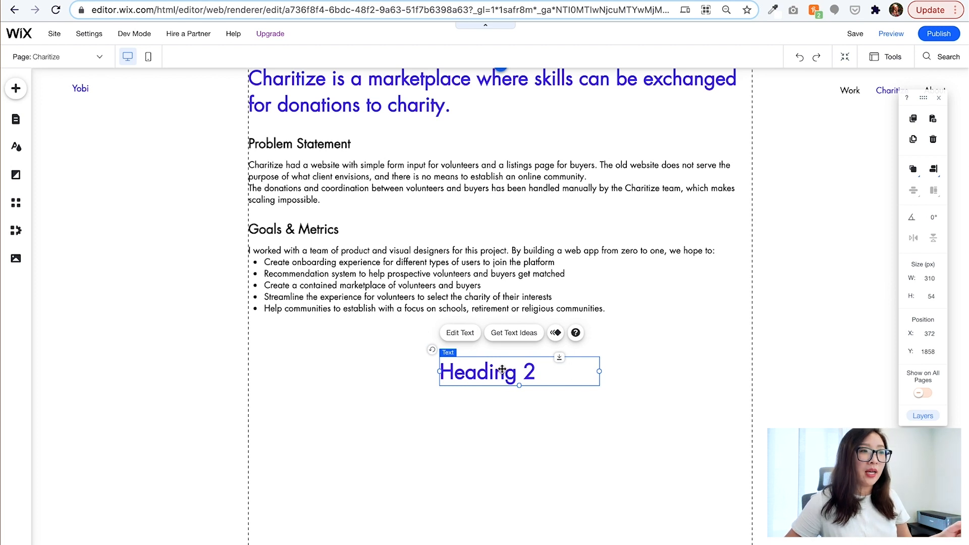
{"action": "left_click", "coordinate": [933, 172]}
{"action": "left_click", "coordinate": [909, 172]}
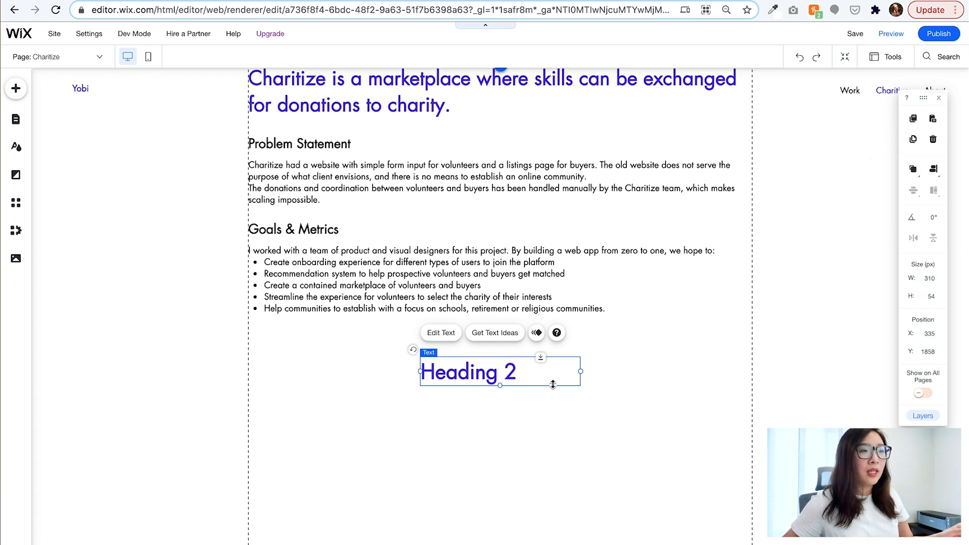
- Centre-align the text inside the Heading 2 block and replace it with "Research"
{"action": "double_click", "coordinate": [511, 377]}
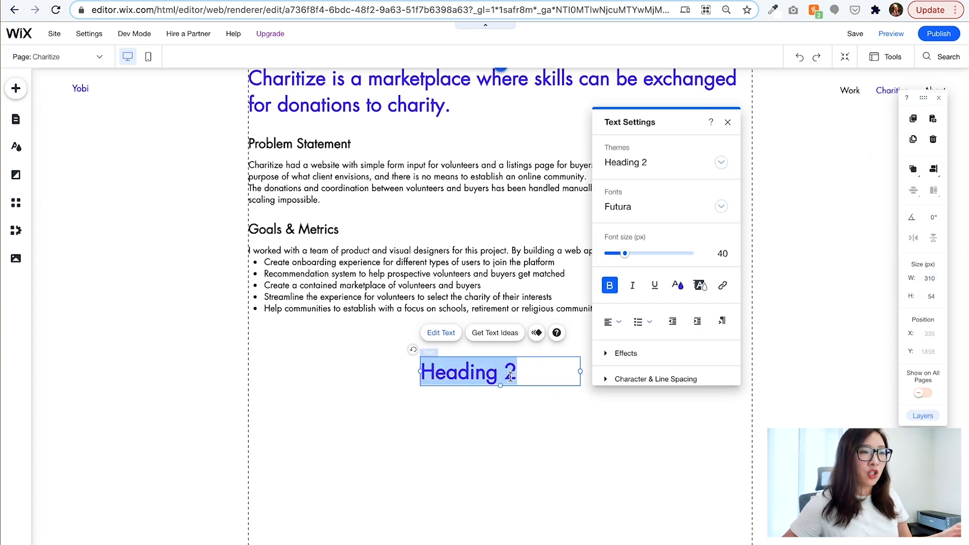
{"action": "left_click", "coordinate": [619, 323]}
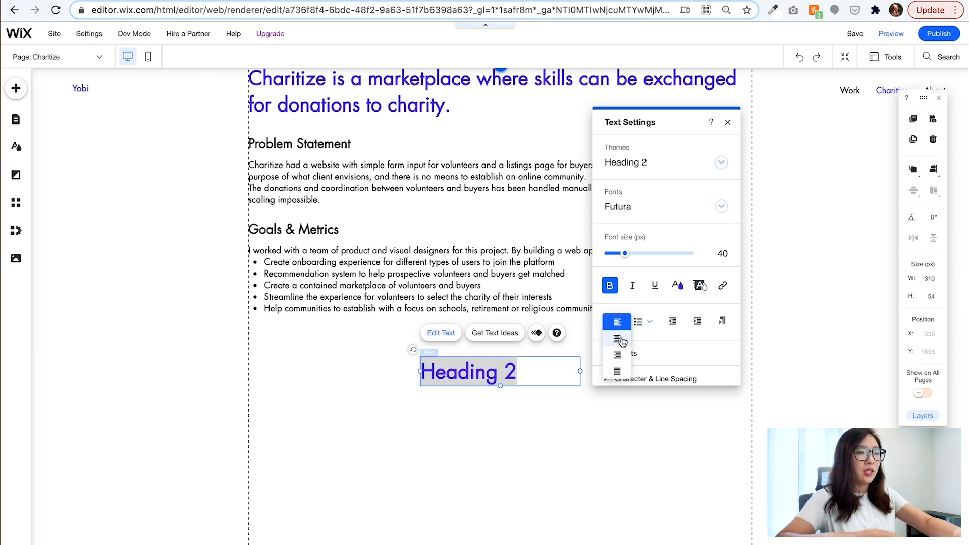
{"action": "left_click", "coordinate": [619, 339]}
{"action": "type", "text": "Research"}
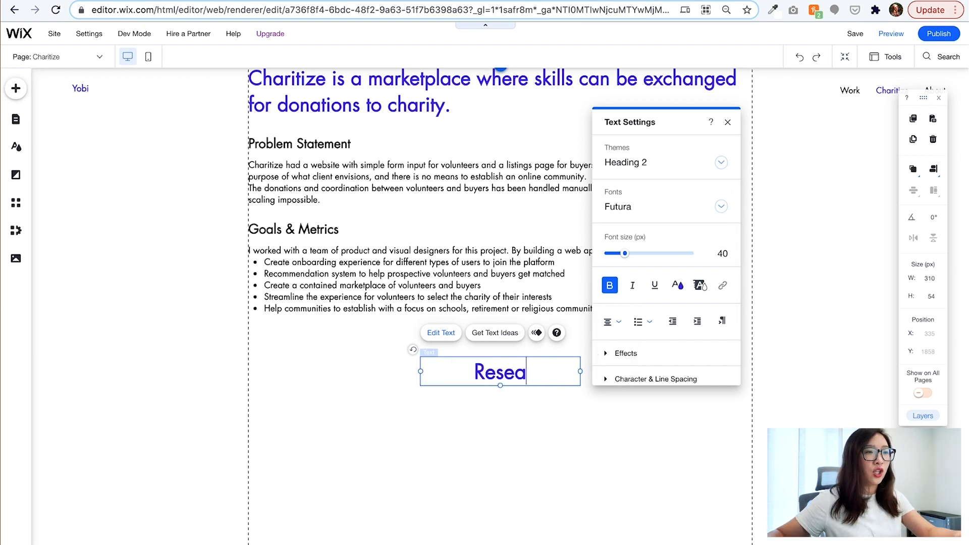
{"action": "left_click", "coordinate": [542, 457]}
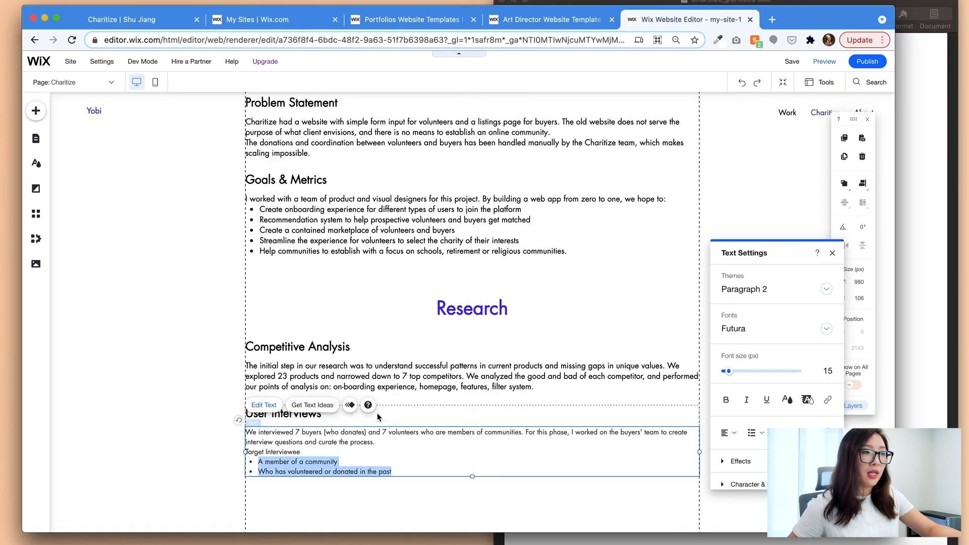
- Open the image uploads for adding a picture below User Interviews and create a Site Files folder named Charitize
{"action": "scroll", "coordinate": [376, 412], "scroll_direction": "down", "scroll_amount": 3}
{"action": "left_click", "coordinate": [498, 402]}
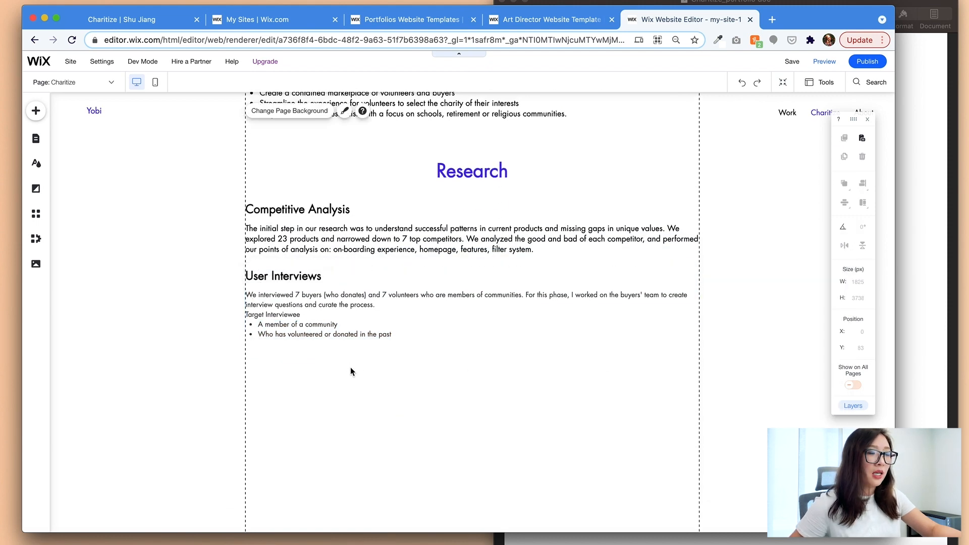
{"action": "left_click", "coordinate": [36, 112]}
{"action": "left_click", "coordinate": [72, 164]}
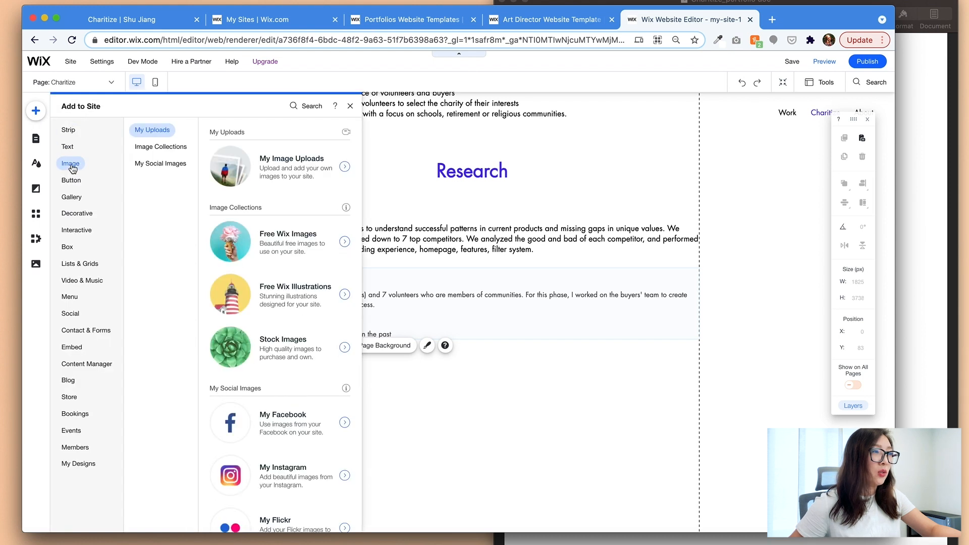
{"action": "left_click", "coordinate": [241, 165]}
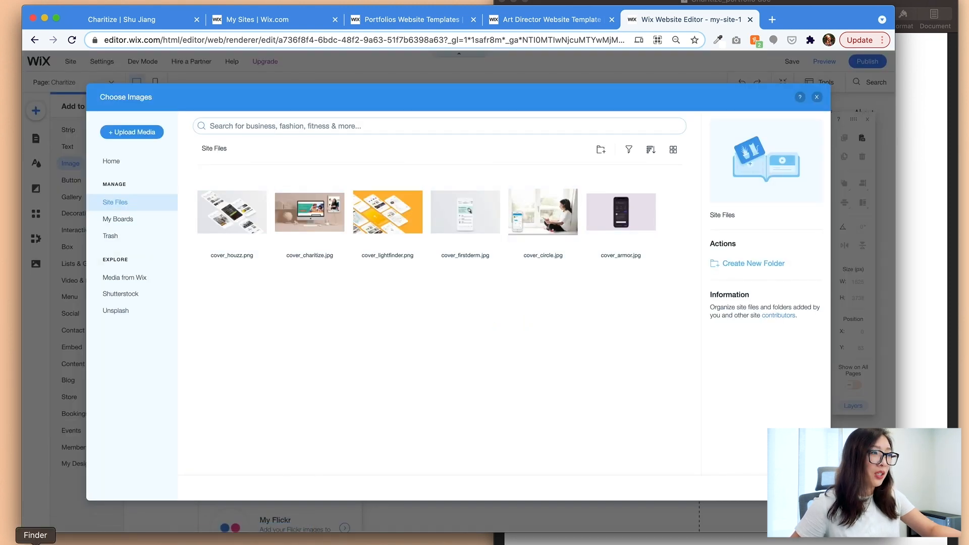
{"action": "left_click", "coordinate": [600, 150]}
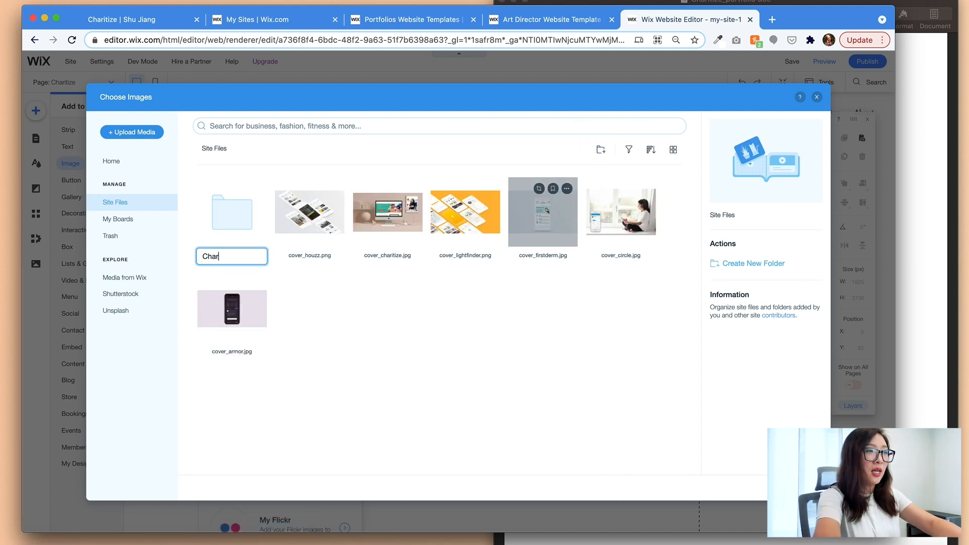
{"action": "key", "text": "Return"}
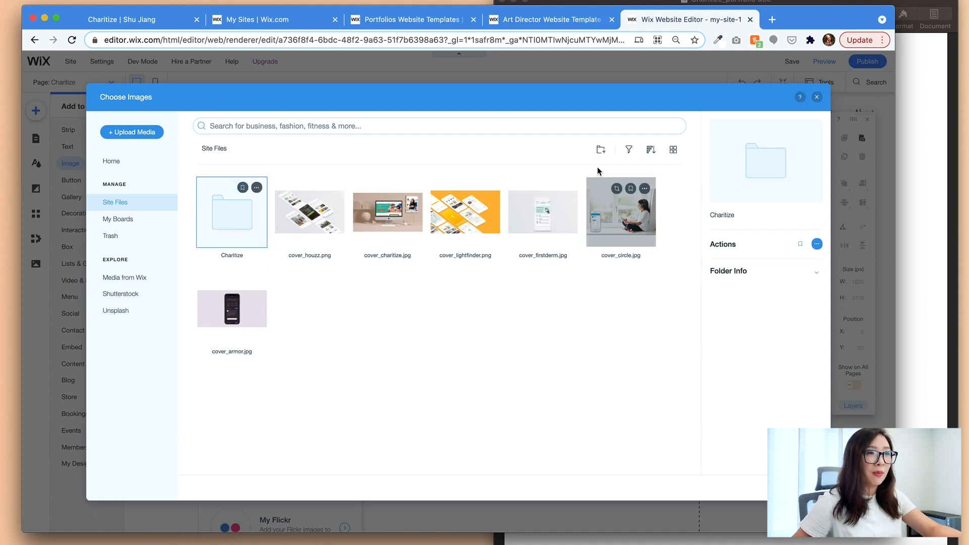
- Create a second Site Files folder named "landing page"
{"action": "left_click", "coordinate": [600, 150]}
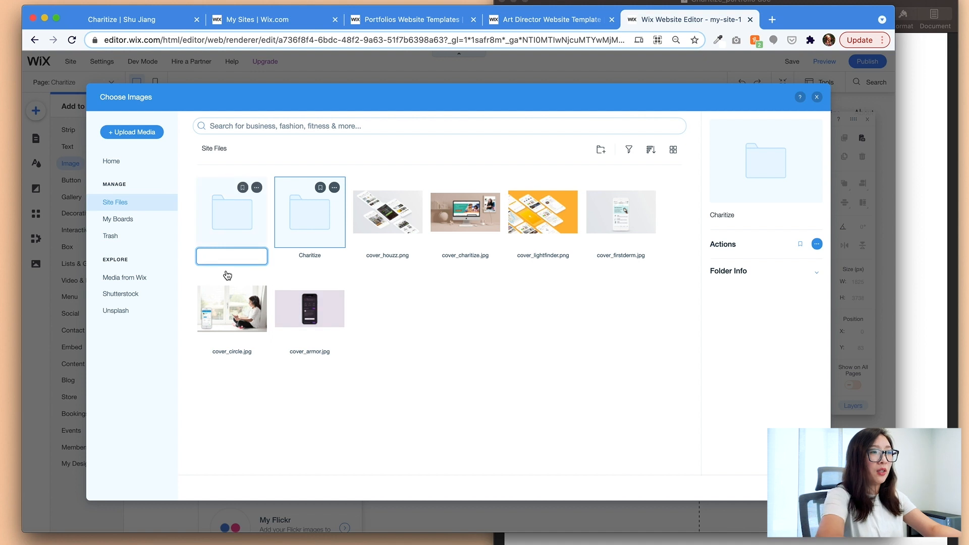
{"action": "type", "text": "landing p"}
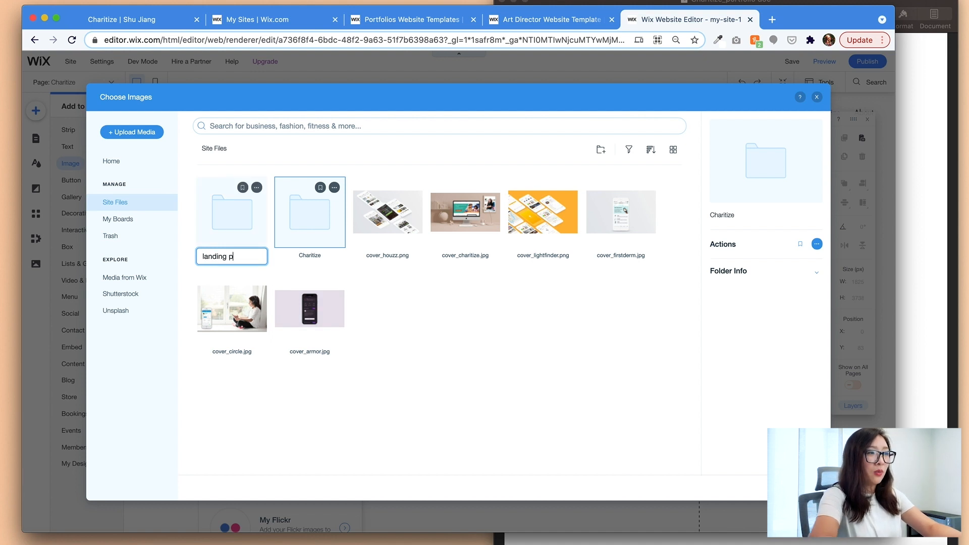
{"action": "type", "text": "age"}
{"action": "key", "text": "Return"}
- Move all six project cover images into the landing page folder
{"action": "left_click", "coordinate": [412, 237]}
{"action": "left_click", "coordinate": [482, 222], "text": "shift"}
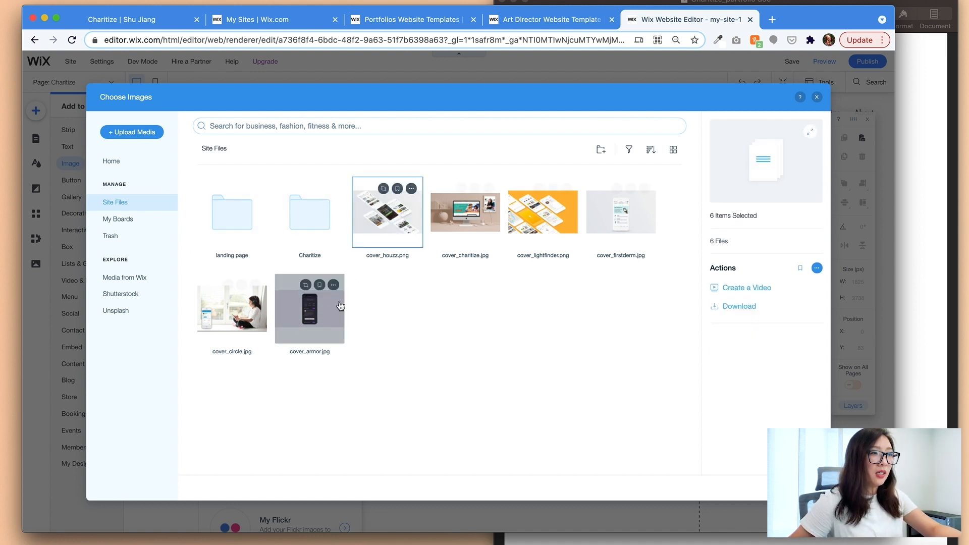
{"action": "left_click", "coordinate": [571, 224], "text": "shift"}
{"action": "left_click", "coordinate": [620, 217], "text": "shift"}
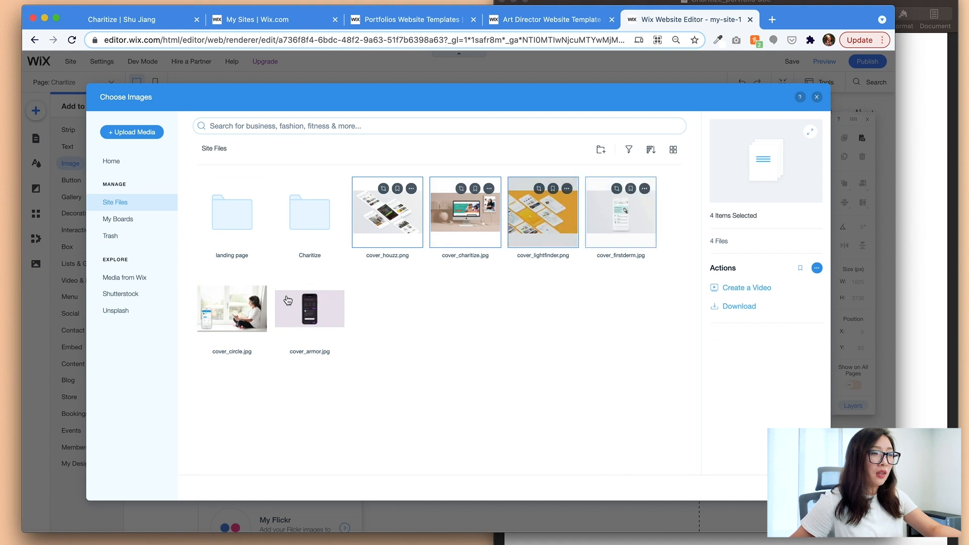
{"action": "left_click", "coordinate": [296, 311], "text": "shift"}
{"action": "left_click_drag", "start_coordinate": [296, 311], "coordinate": [234, 224]}
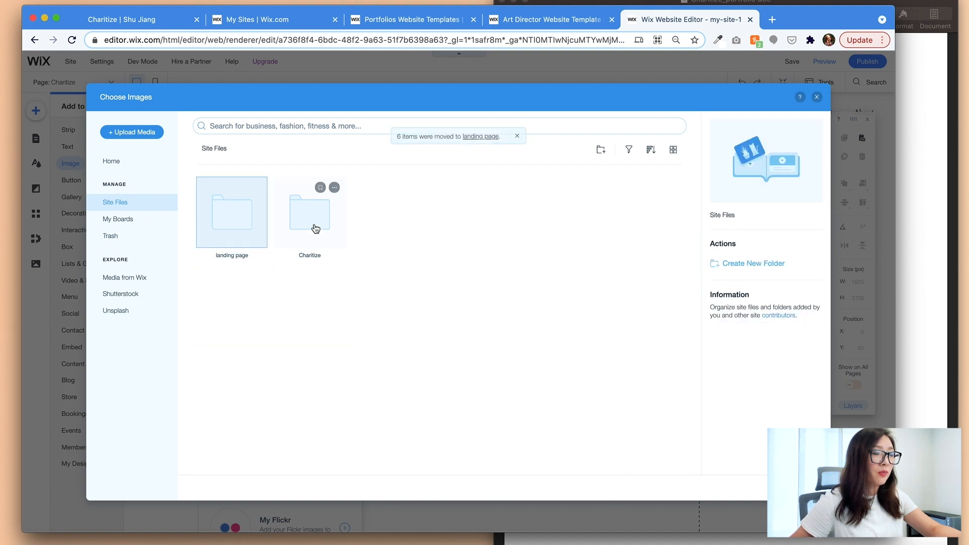
- Upload every file from the Charitize project's image folder in Finder into the Charitize media folder
{"action": "double_click", "coordinate": [312, 222]}
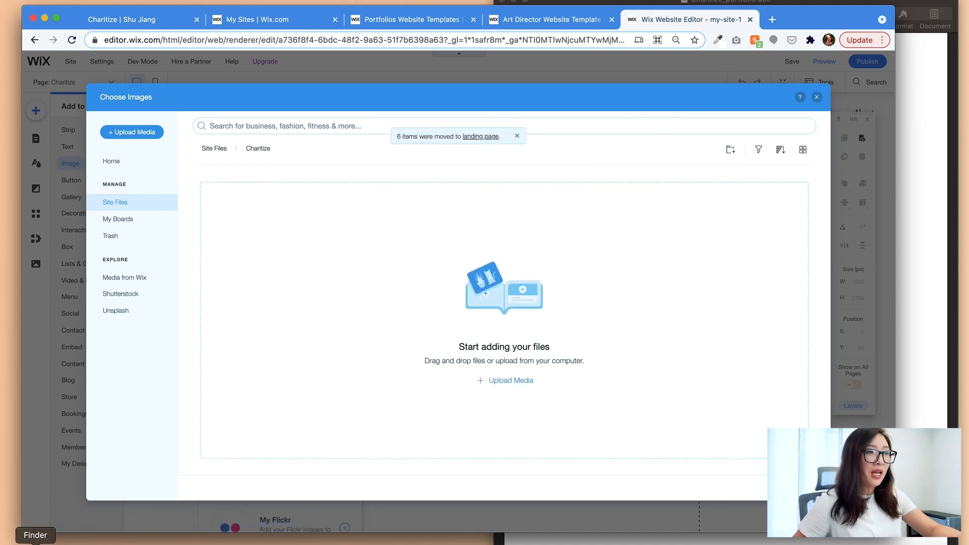
{"action": "left_click", "coordinate": [33, 544]}
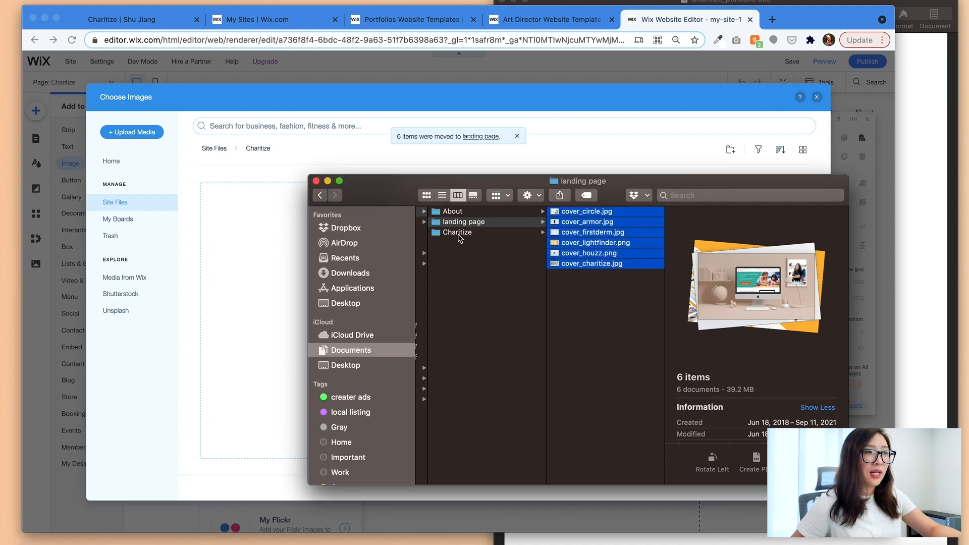
{"action": "left_click", "coordinate": [458, 234]}
{"action": "left_click", "coordinate": [579, 214]}
{"action": "left_click", "coordinate": [733, 389]}
{"action": "left_click", "coordinate": [631, 212], "text": "shift"}
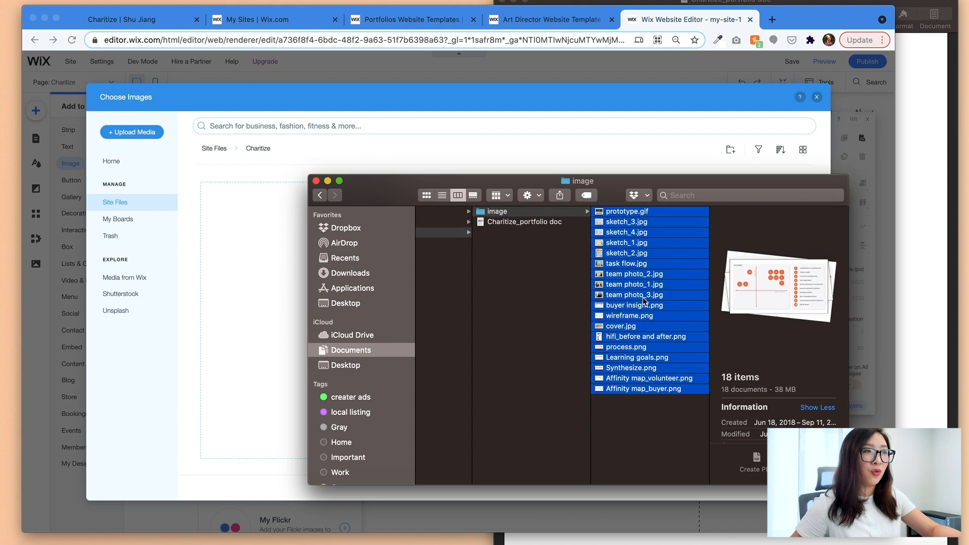
{"action": "left_click_drag", "start_coordinate": [633, 279], "coordinate": [248, 267]}
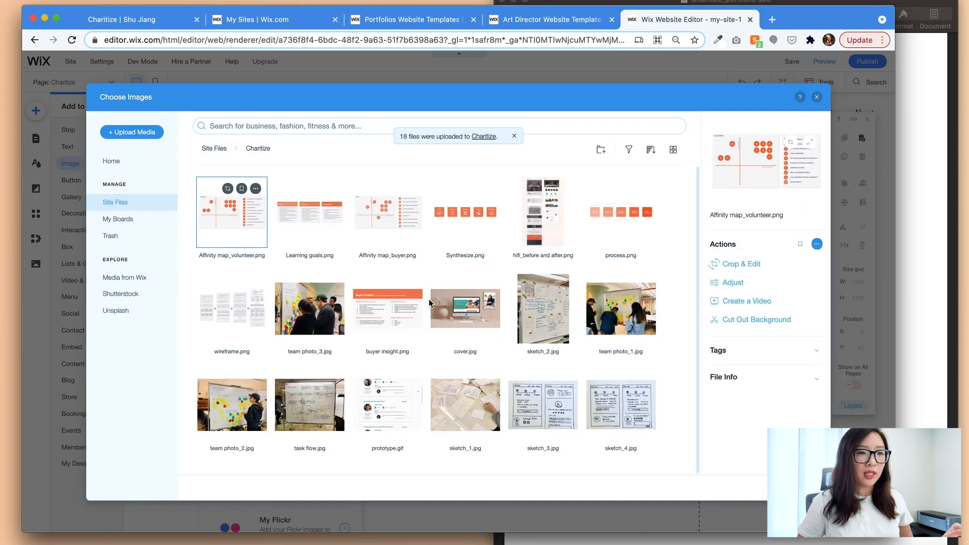
- Check the case-study document for the needed picture, insert Learning goals.png from the Charitize folder, and move it below the User Interviews text
{"action": "left_click", "coordinate": [901, 342]}
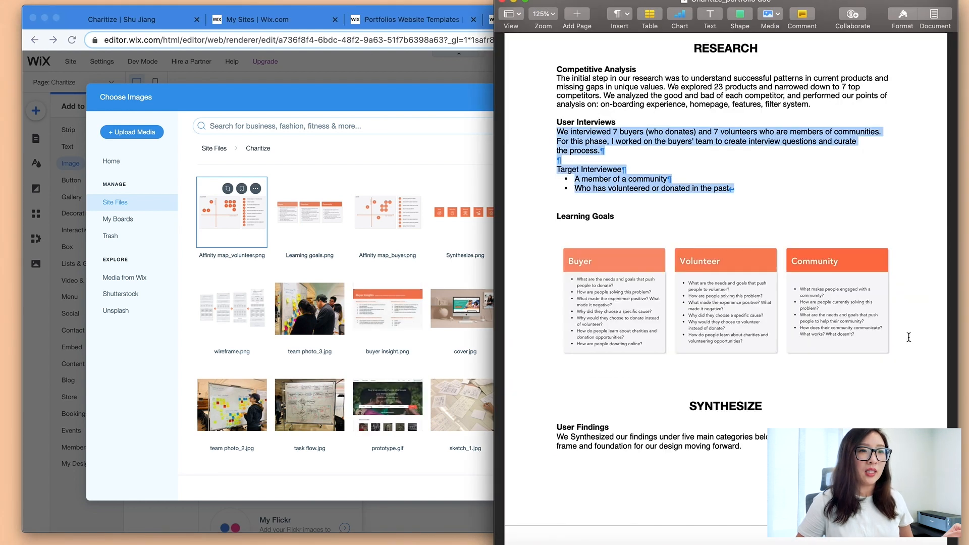
{"action": "left_click", "coordinate": [417, 264]}
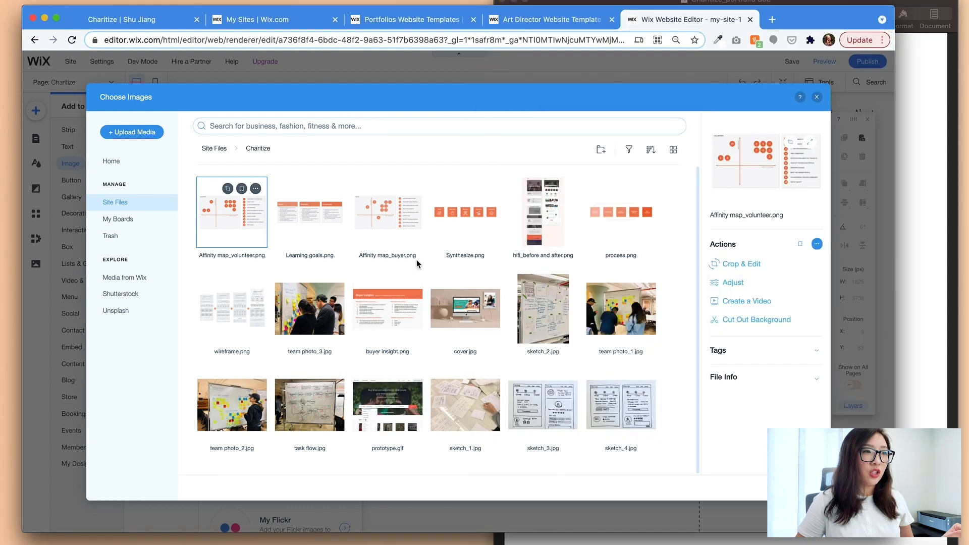
{"action": "left_click", "coordinate": [325, 212]}
{"action": "left_click", "coordinate": [795, 488]}
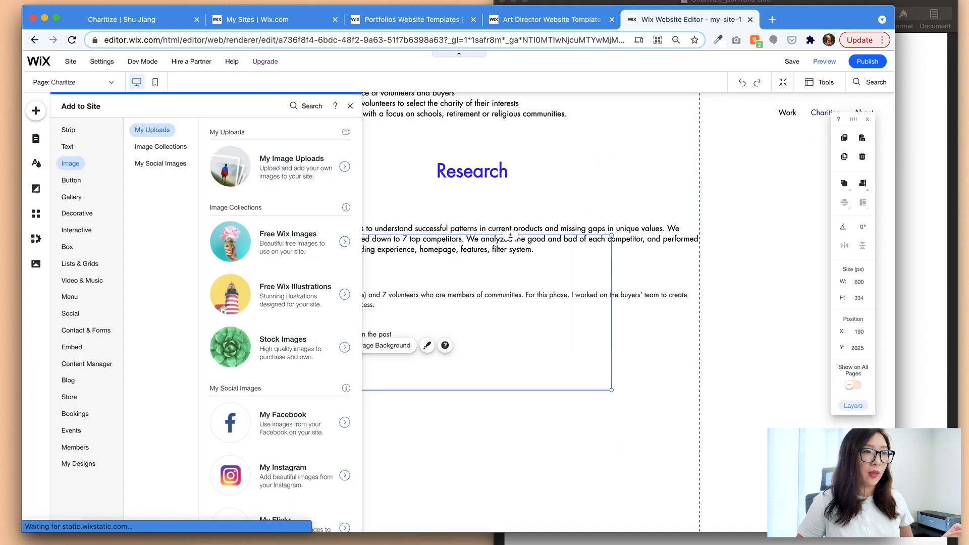
{"action": "left_click_drag", "start_coordinate": [482, 308], "coordinate": [479, 434]}
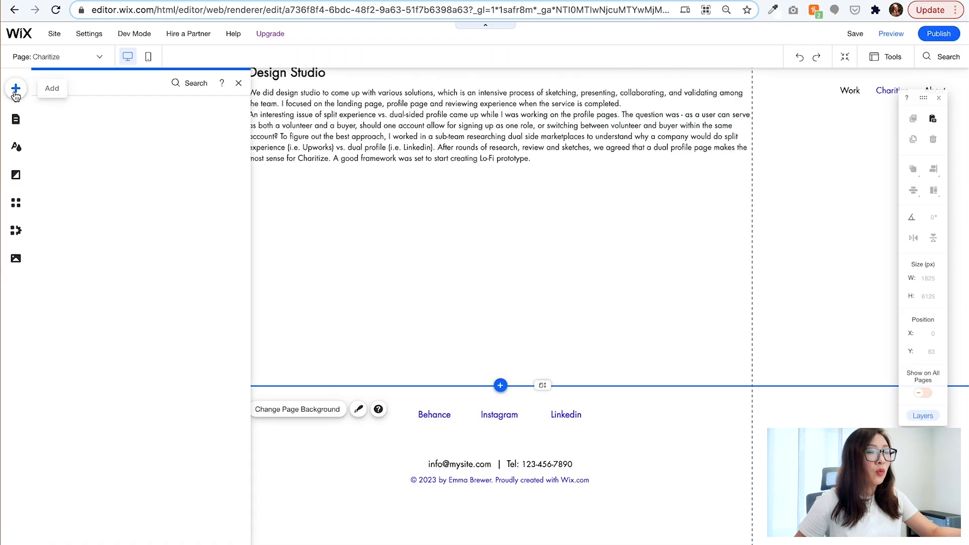
- Add a Slider (arrows) gallery and place it below the Design Studio text across the full content width
{"action": "left_click", "coordinate": [36, 111]}
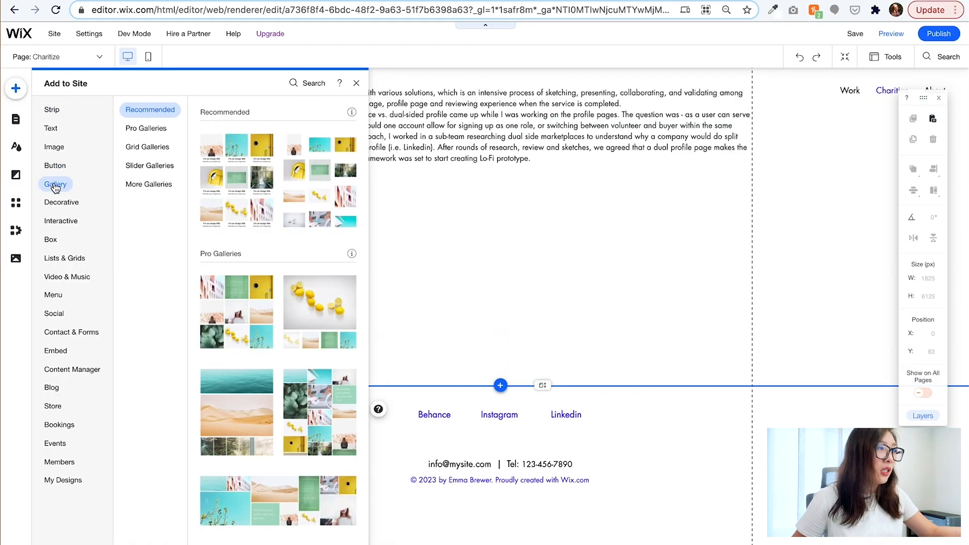
{"action": "left_click", "coordinate": [145, 128]}
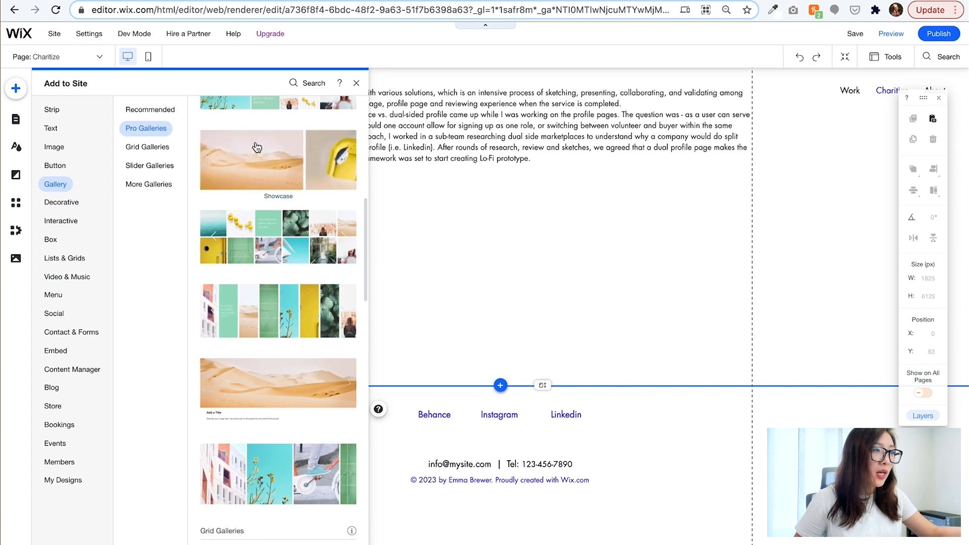
{"action": "scroll", "coordinate": [257, 149], "scroll_direction": "up", "scroll_amount": 2}
{"action": "scroll", "coordinate": [257, 148], "scroll_direction": "up", "scroll_amount": 4}
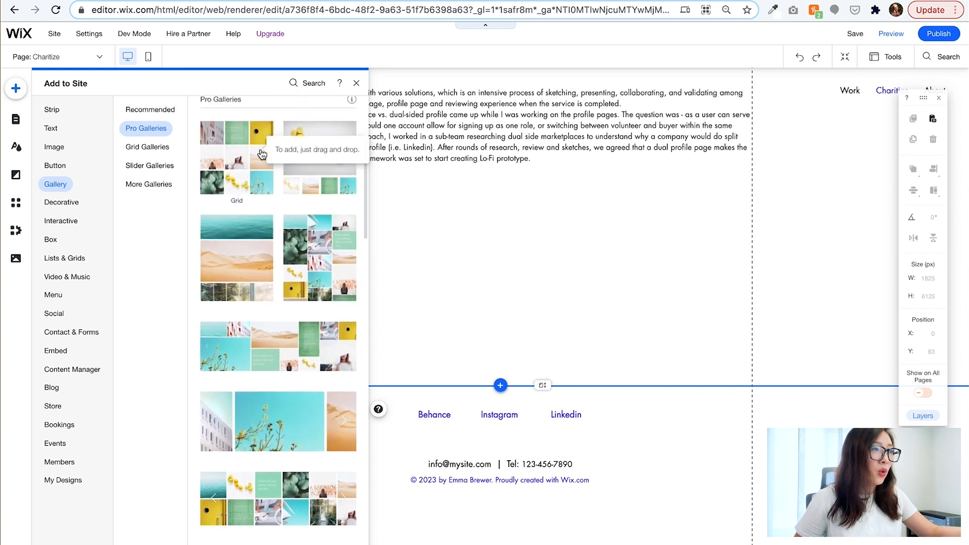
{"action": "scroll", "coordinate": [290, 212], "scroll_direction": "down", "scroll_amount": 6}
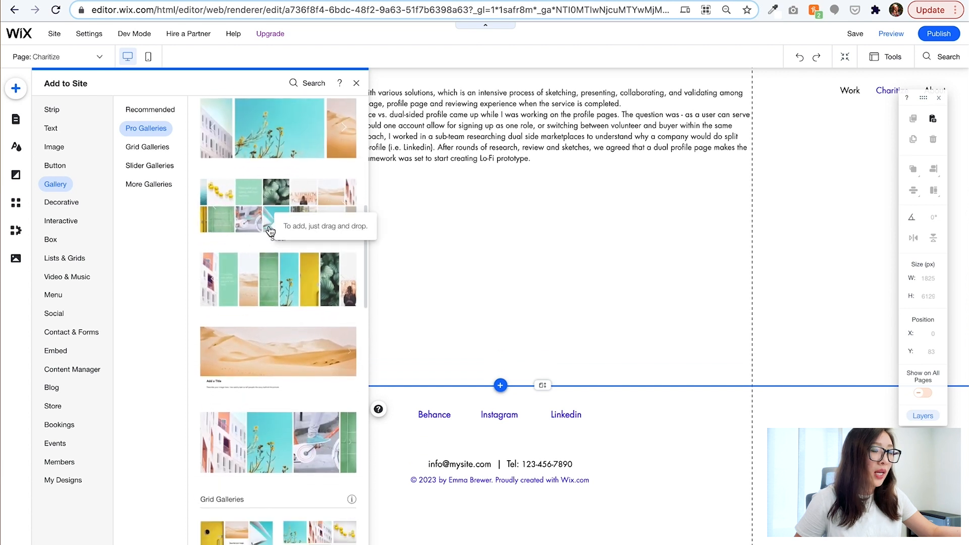
{"action": "scroll", "coordinate": [268, 233], "scroll_direction": "down", "scroll_amount": 3}
{"action": "scroll", "coordinate": [270, 231], "scroll_direction": "down", "scroll_amount": 6}
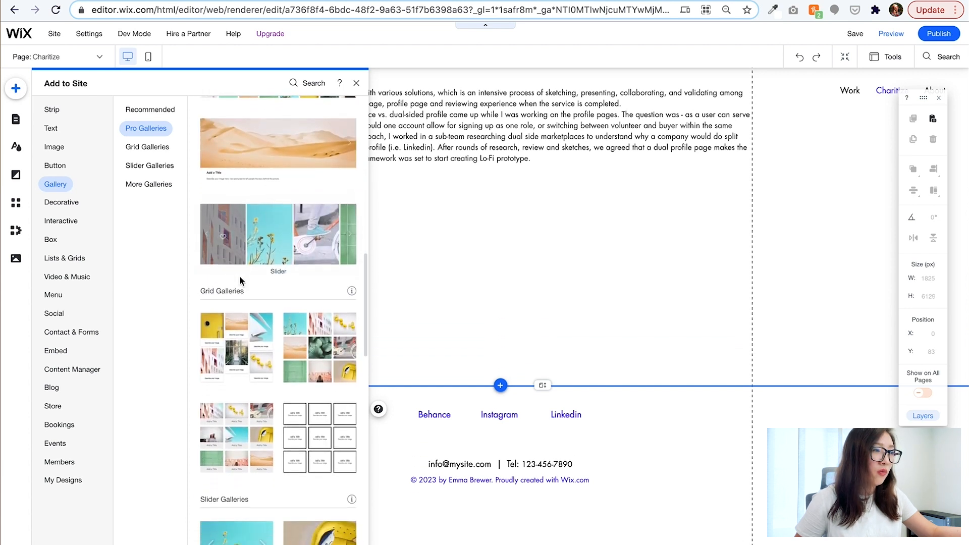
{"action": "scroll", "coordinate": [240, 281], "scroll_direction": "down", "scroll_amount": 2}
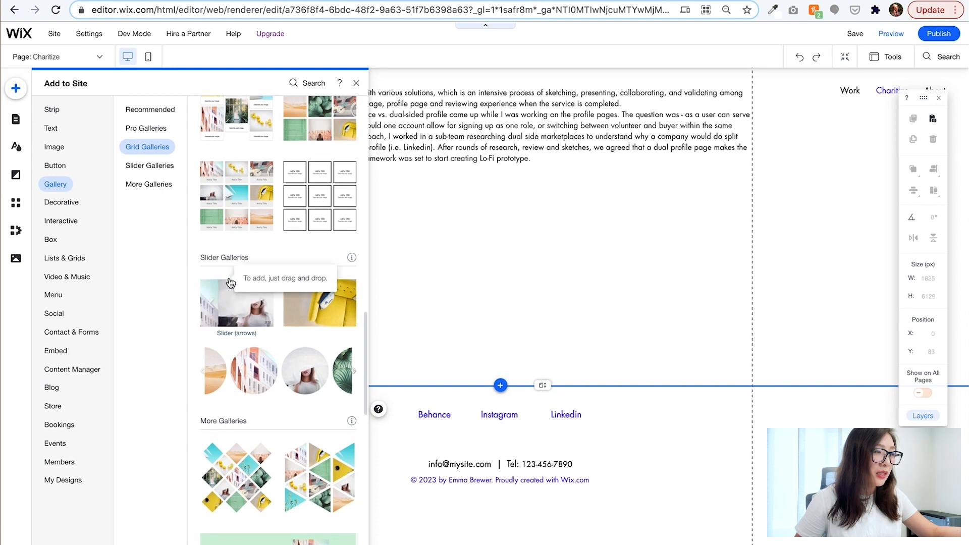
{"action": "left_click", "coordinate": [229, 313]}
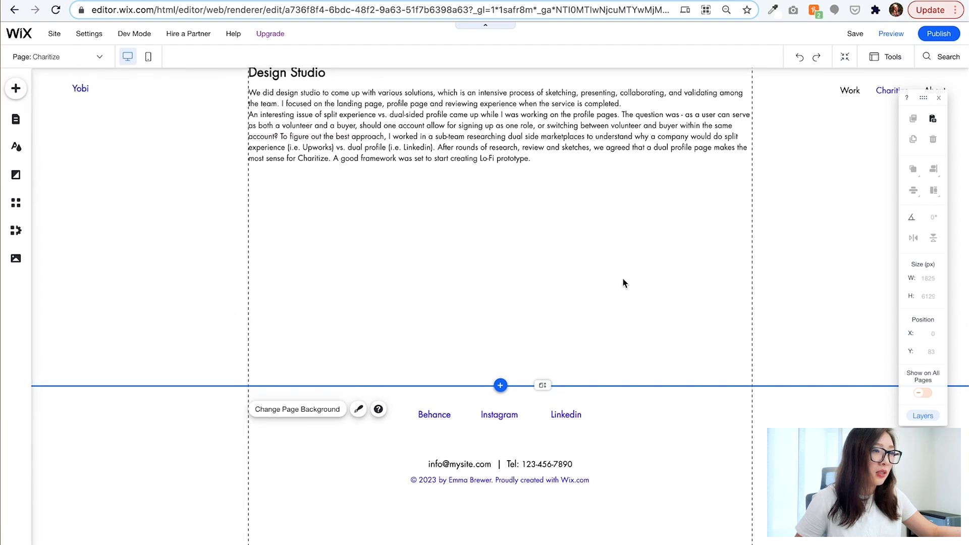
{"action": "left_click_drag", "start_coordinate": [536, 367], "coordinate": [538, 460]}
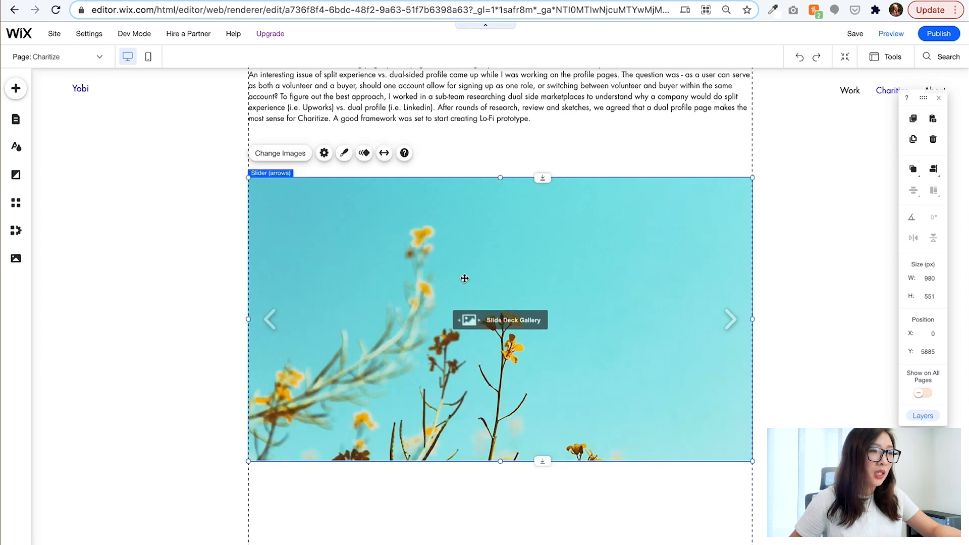
- Replace the slider gallery's sample pictures with sketch_1.jpg, sketch_2.jpg, sketch_3.jpg and sketch_4.jpg from the Charitize folder
{"action": "left_click", "coordinate": [292, 153]}
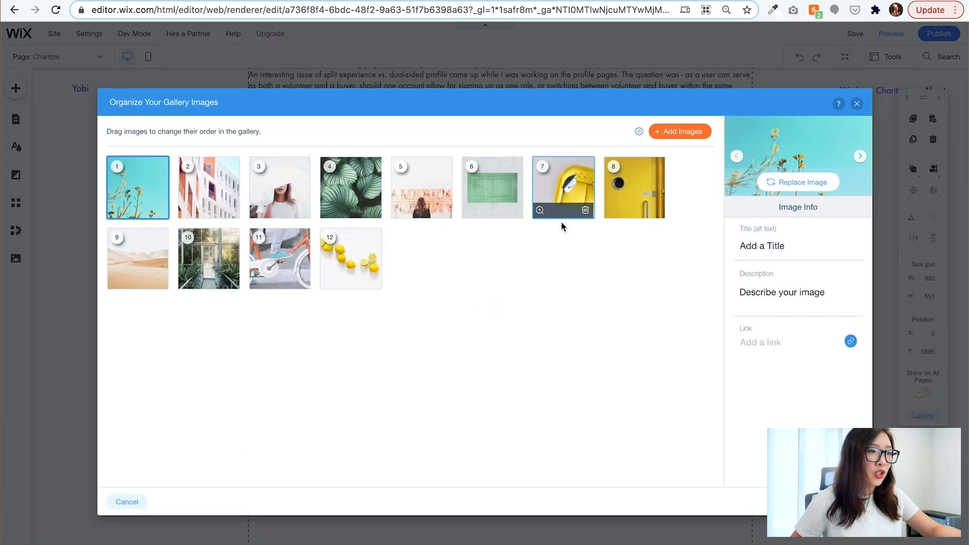
{"action": "left_click", "coordinate": [680, 131]}
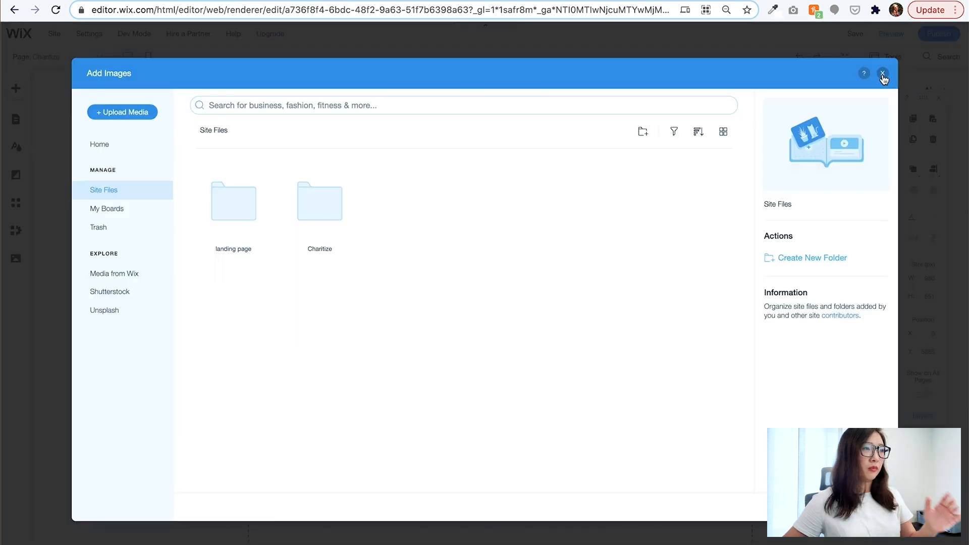
{"action": "double_click", "coordinate": [335, 205]}
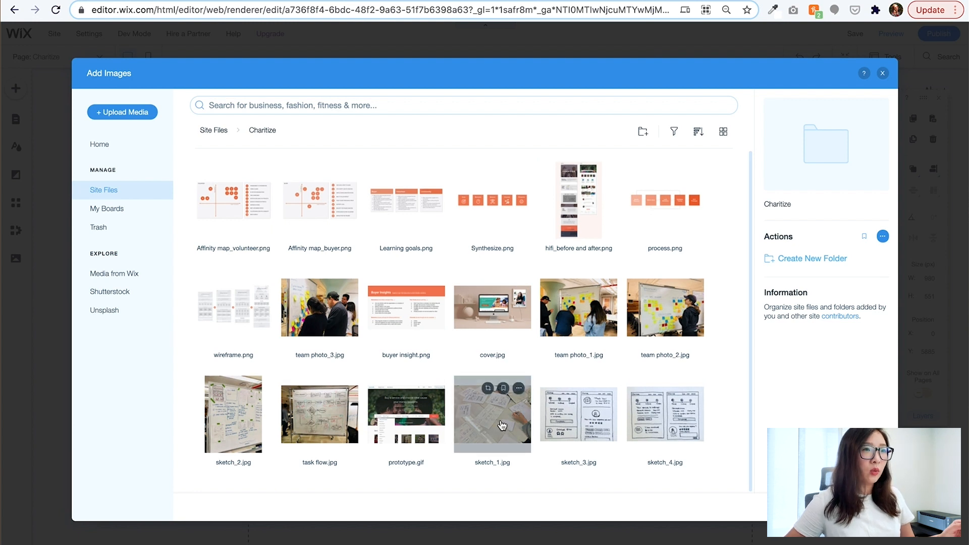
{"action": "left_click", "coordinate": [502, 425]}
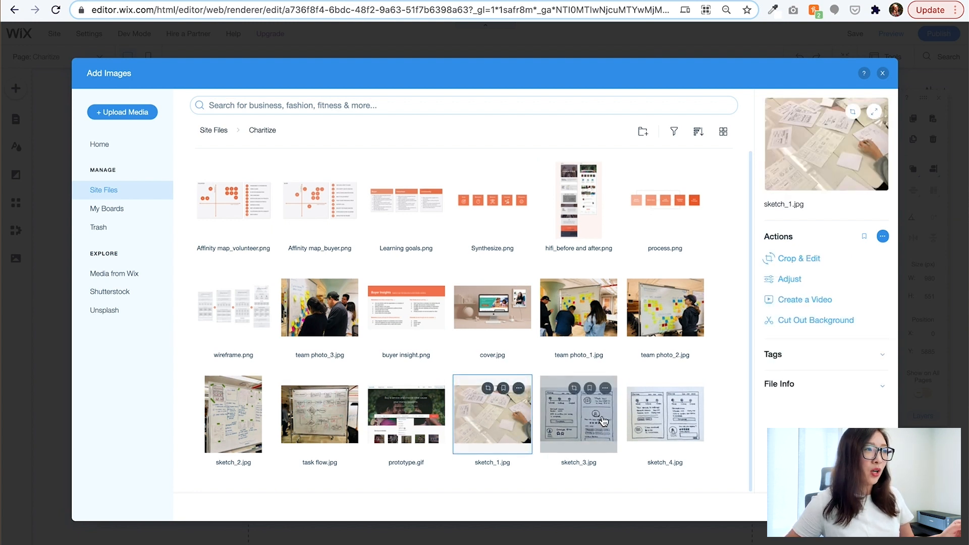
{"action": "left_click", "coordinate": [234, 422]}
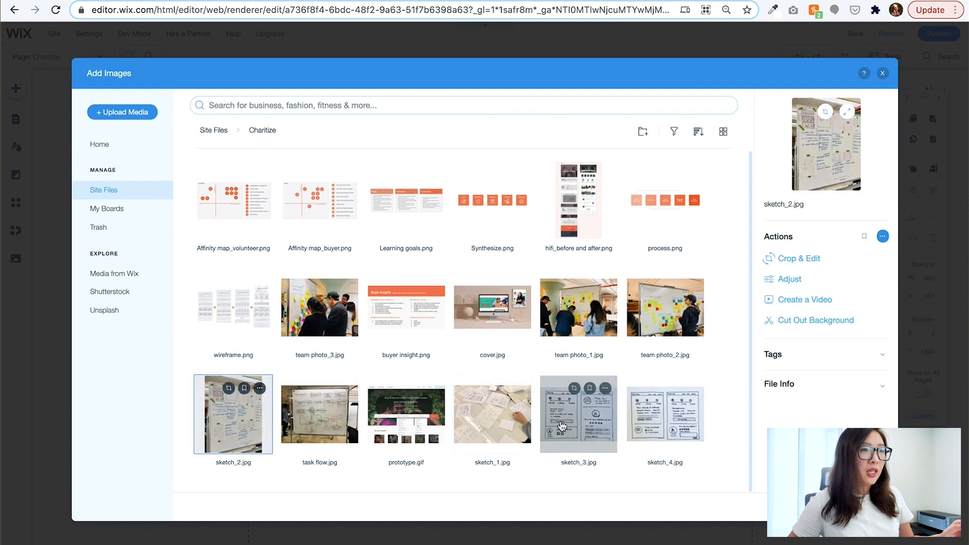
{"action": "left_click", "coordinate": [498, 430]}
{"action": "left_click", "coordinate": [226, 423], "text": "super"}
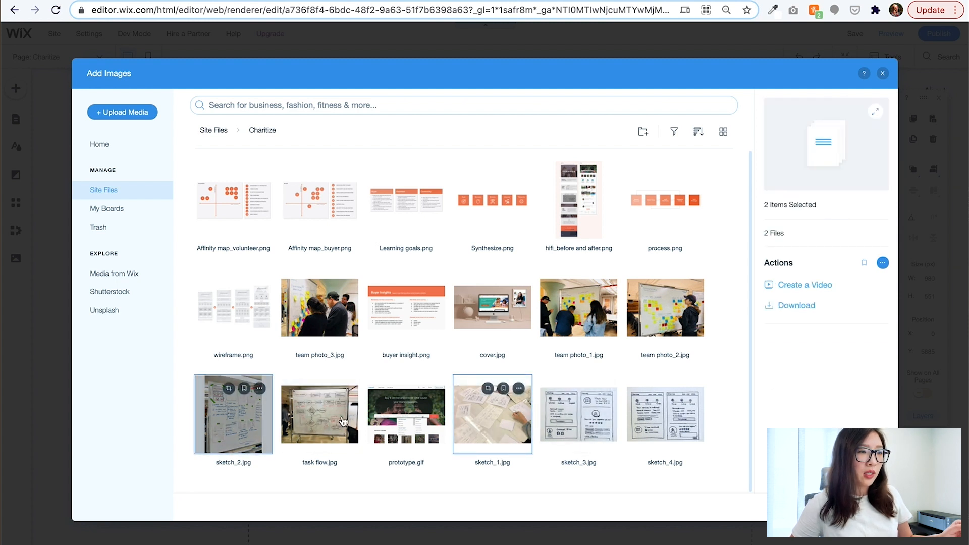
{"action": "left_click", "coordinate": [575, 432], "text": "super"}
{"action": "left_click", "coordinate": [665, 431], "text": "super"}
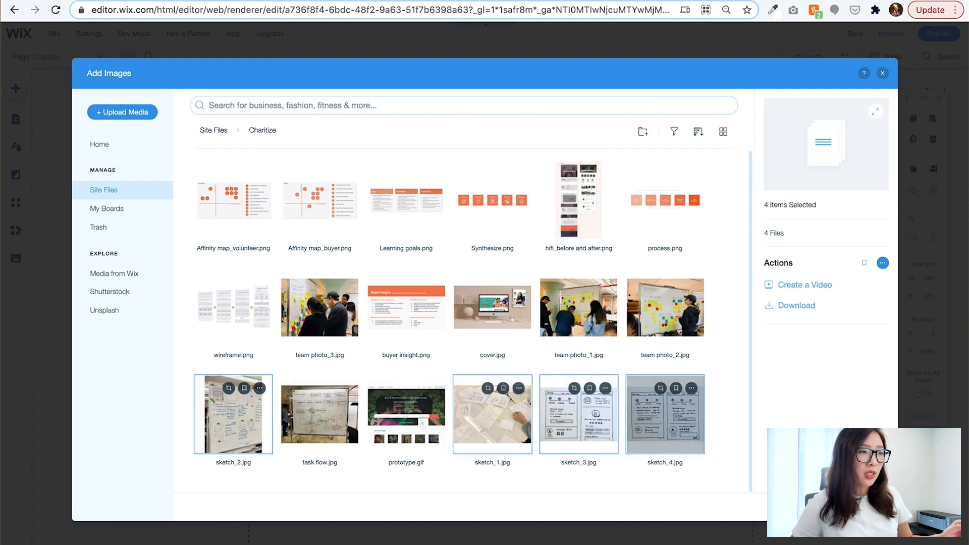
{"action": "left_click", "coordinate": [853, 505]}
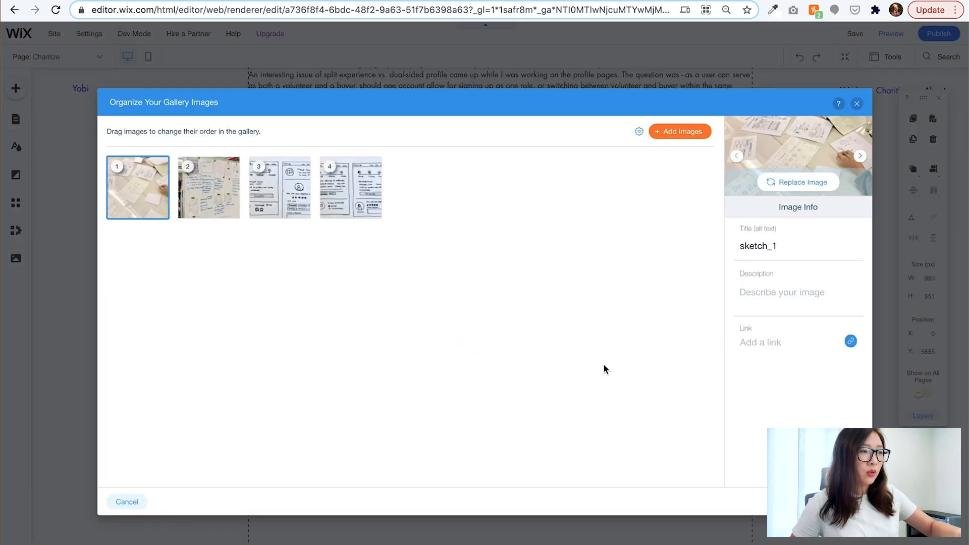
{"action": "mouse_move", "coordinate": [134, 184]}
{"action": "mouse_move", "coordinate": [136, 185]}
{"action": "left_mouse_down"}
{"action": "mouse_move", "coordinate": [321, 186]}
{"action": "mouse_move", "coordinate": [130, 185]}
{"action": "left_mouse_up"}
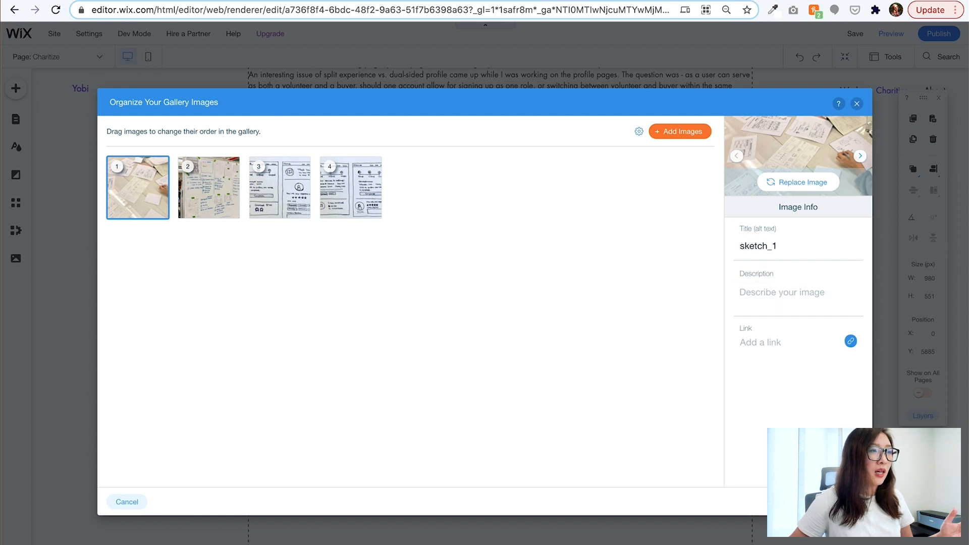
{"action": "left_click", "coordinate": [842, 501]}
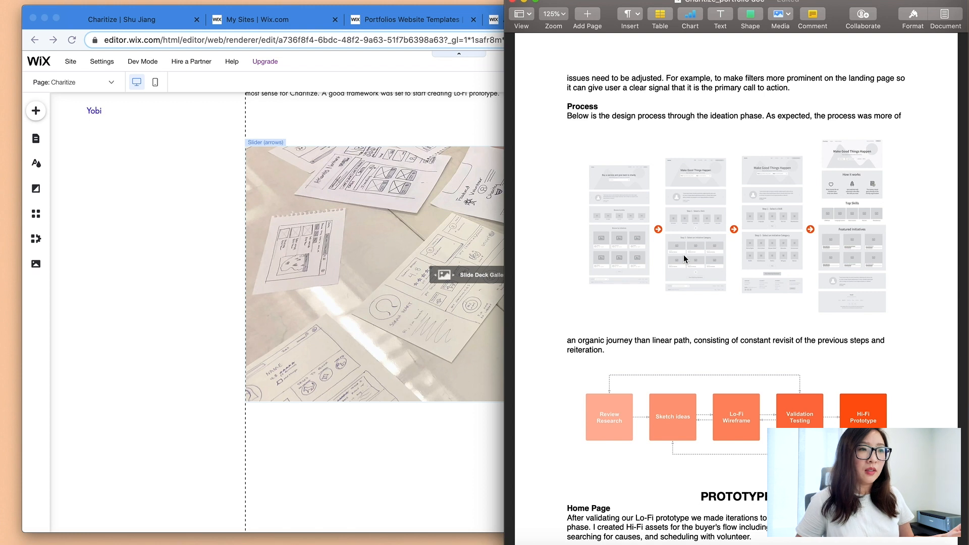
- Arrange the wireframe image below the Wireframe text, with the Process heading and paragraph beneath it as in the document
{"action": "scroll", "coordinate": [683, 254], "scroll_direction": "up", "scroll_amount": 1}
{"action": "scroll", "coordinate": [683, 254], "scroll_direction": "up", "scroll_amount": 3}
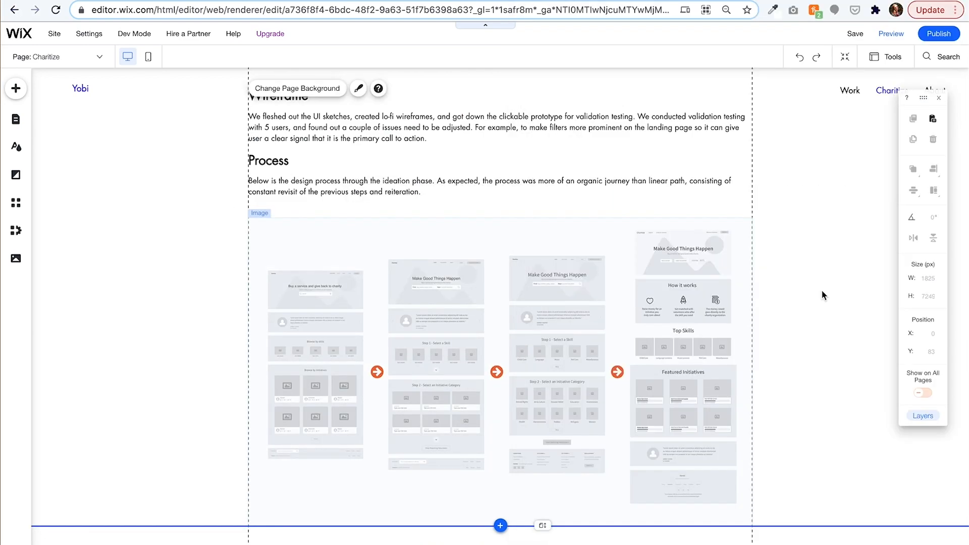
{"action": "scroll", "coordinate": [478, 277], "scroll_direction": "down", "scroll_amount": 3}
{"action": "left_click", "coordinate": [478, 277]}
{"action": "right_click", "coordinate": [478, 276]}
{"action": "left_click", "coordinate": [619, 288]}
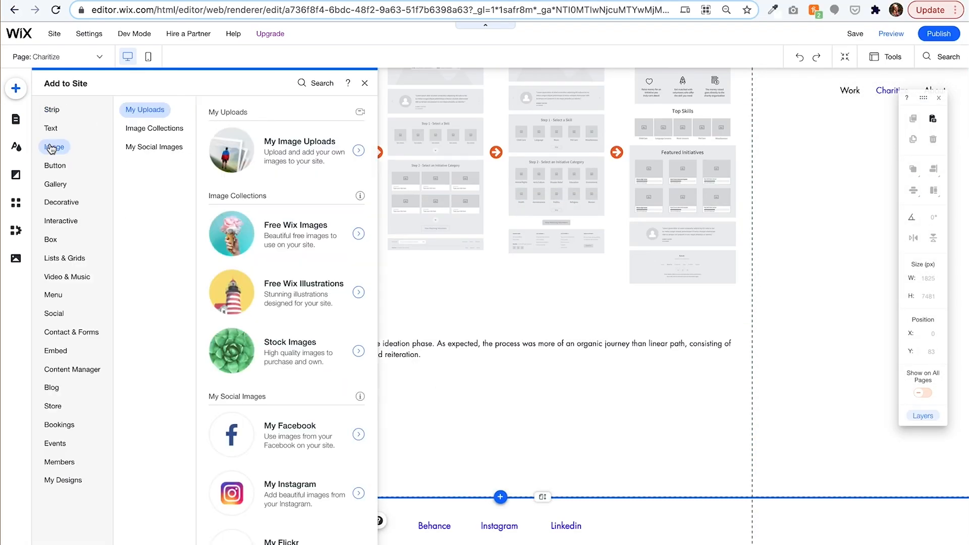
- Insert the process.png diagram from the image uploads below the Process paragraph at 980 px wide
{"action": "left_click", "coordinate": [283, 141]}
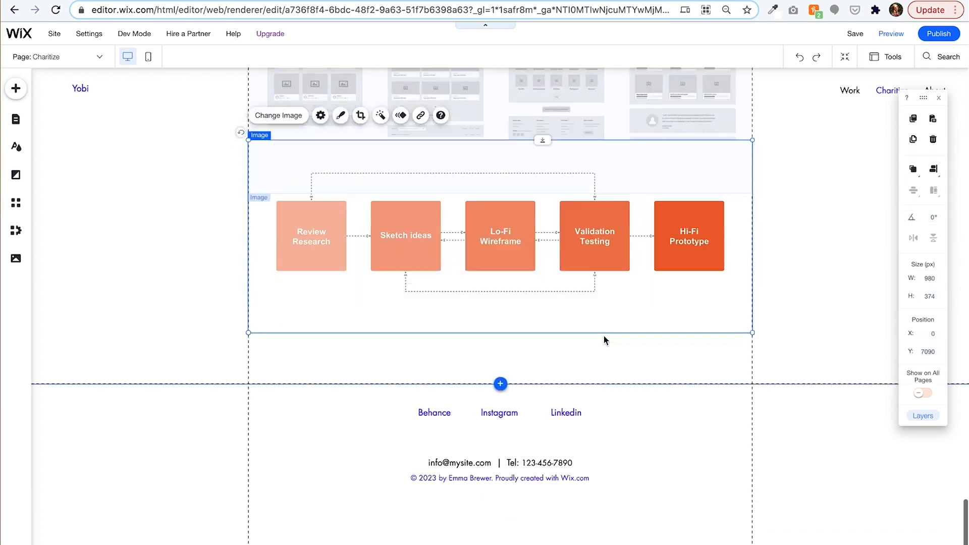
{"action": "scroll", "coordinate": [604, 335], "scroll_direction": "up", "scroll_amount": 2}
{"action": "scroll", "coordinate": [545, 385], "scroll_direction": "down", "scroll_amount": 2}
{"action": "scroll", "coordinate": [545, 384], "scroll_direction": "down", "scroll_amount": 1}
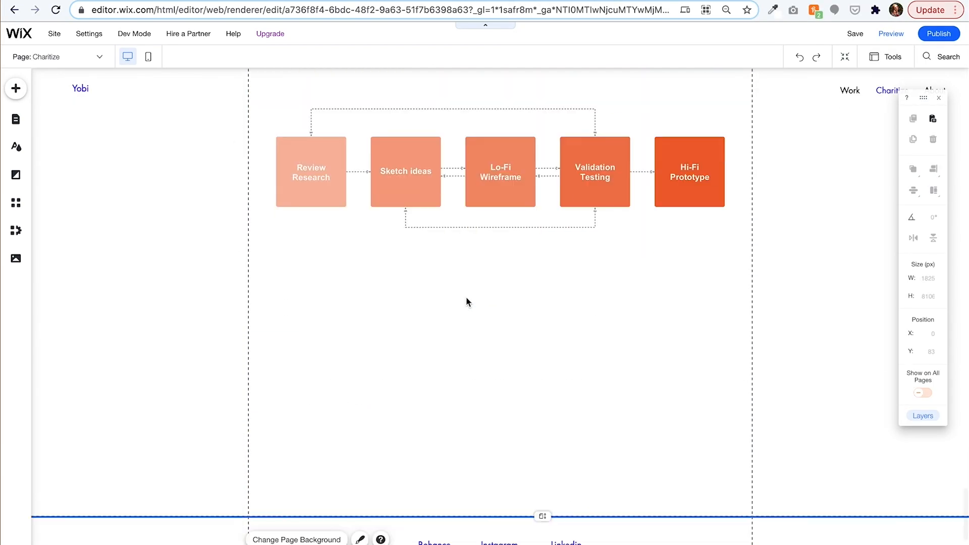
- Build the Prototype section with a Home Page subheading, its paragraph and the clickable Hi-Fi prototype link from the document
{"action": "key", "text": "ctrl+v"}
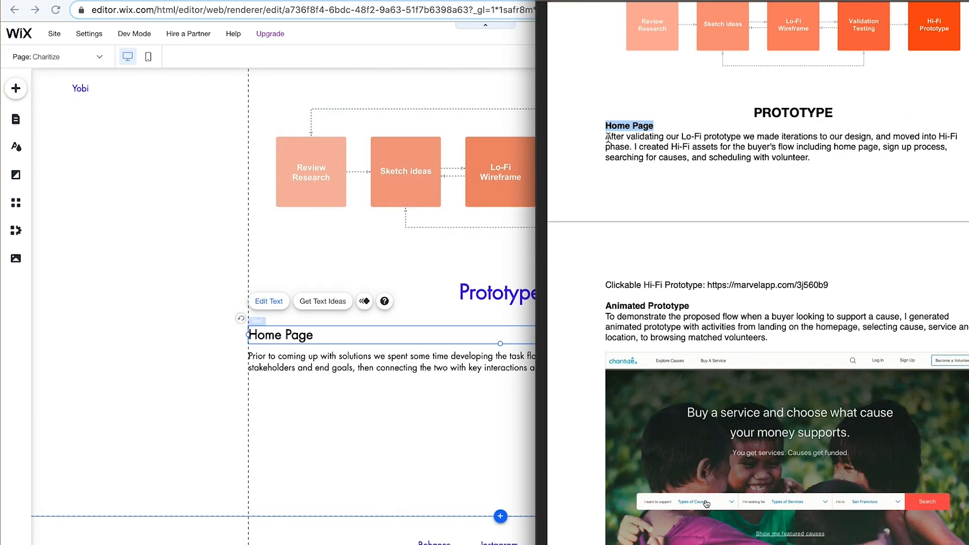
{"action": "left_click", "coordinate": [608, 368]}
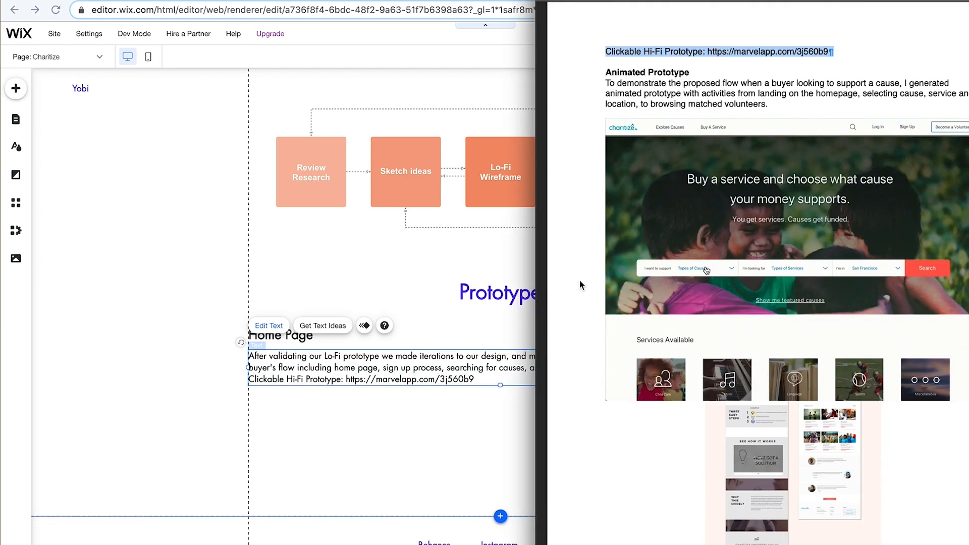
{"action": "left_click", "coordinate": [465, 373]}
- Insert prototype.gif from the Charitize folder and place it below the Prototype section's text across the full content width
{"action": "scroll", "coordinate": [466, 372], "scroll_direction": "down", "scroll_amount": 3}
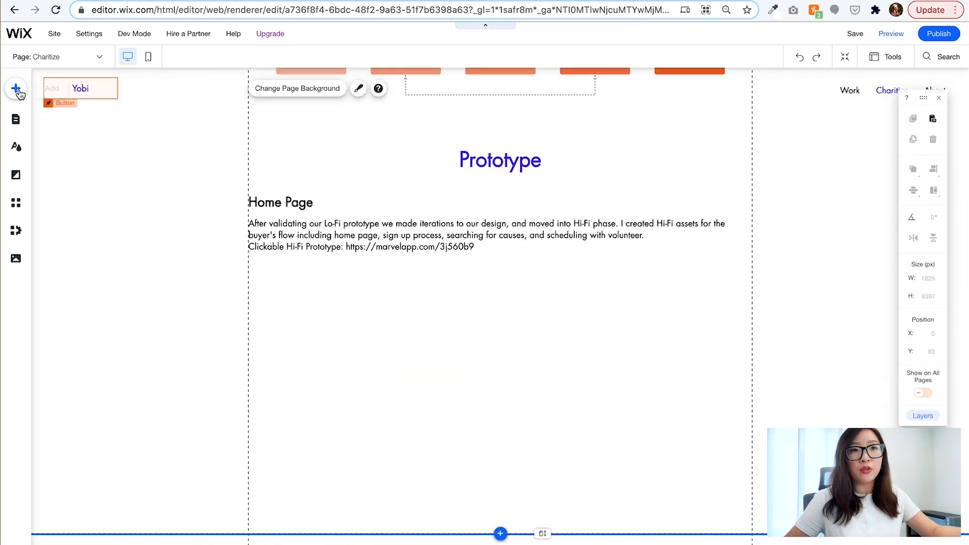
{"action": "left_click", "coordinate": [16, 90]}
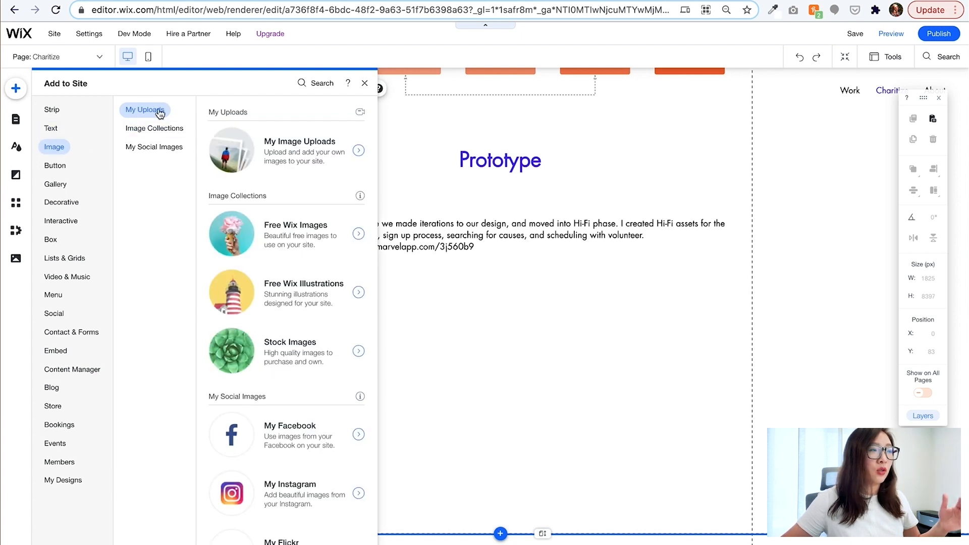
{"action": "left_click", "coordinate": [222, 149]}
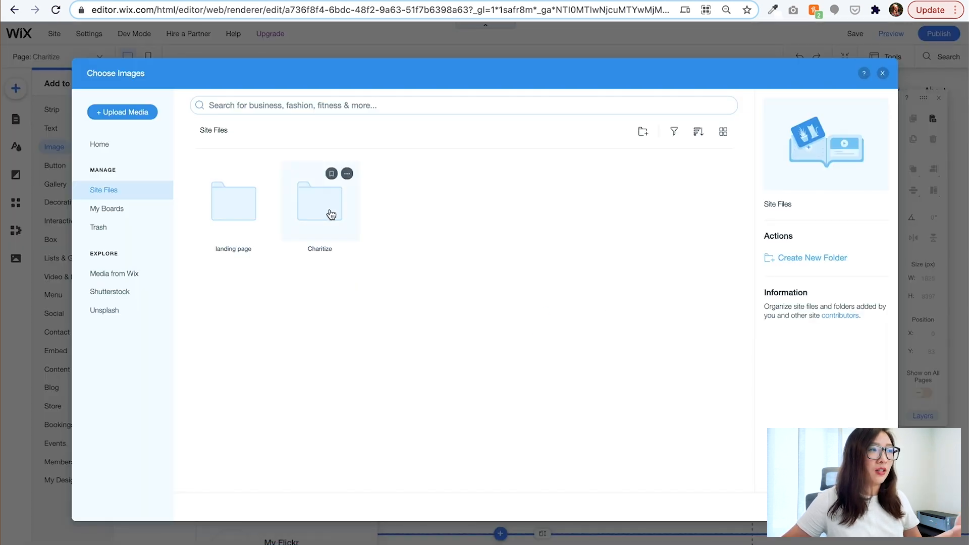
{"action": "double_click", "coordinate": [323, 211]}
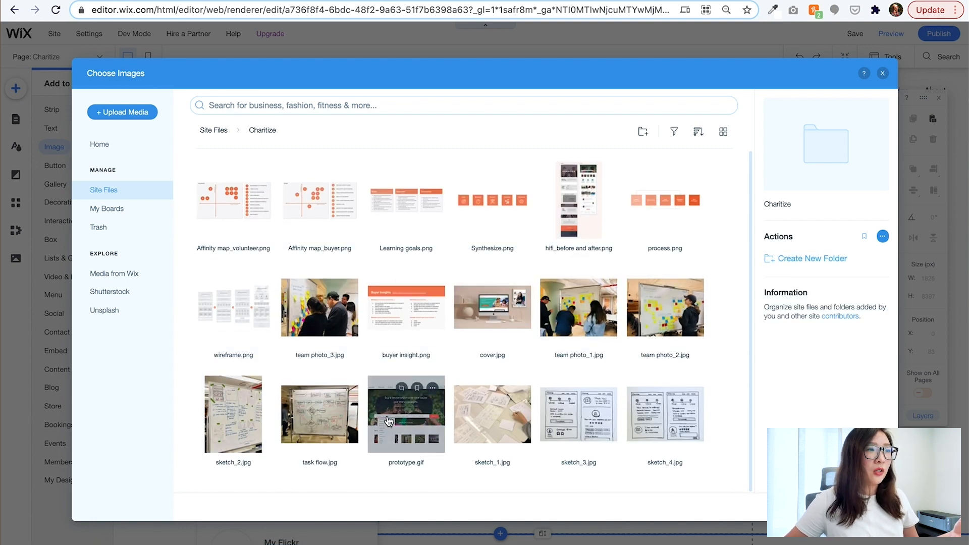
{"action": "left_click", "coordinate": [407, 425]}
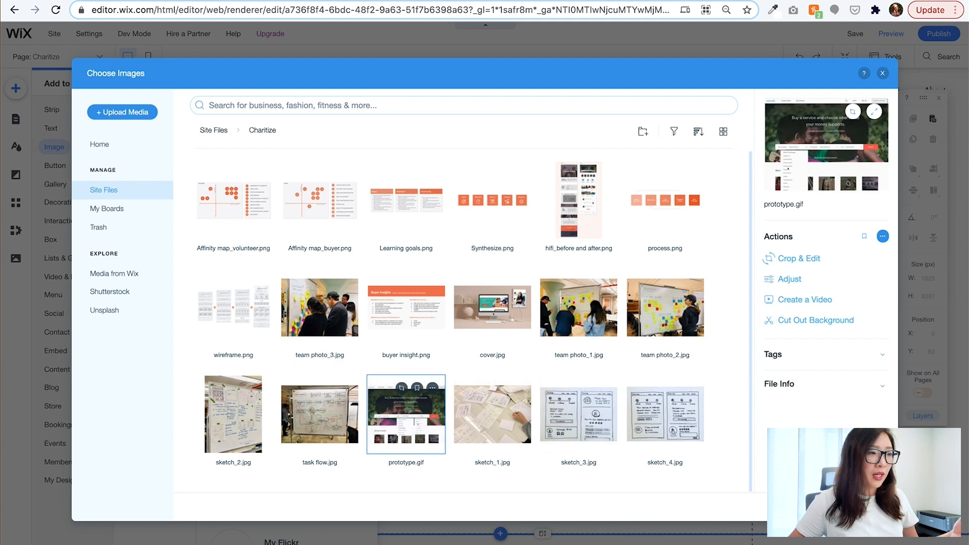
{"action": "left_click", "coordinate": [856, 507]}
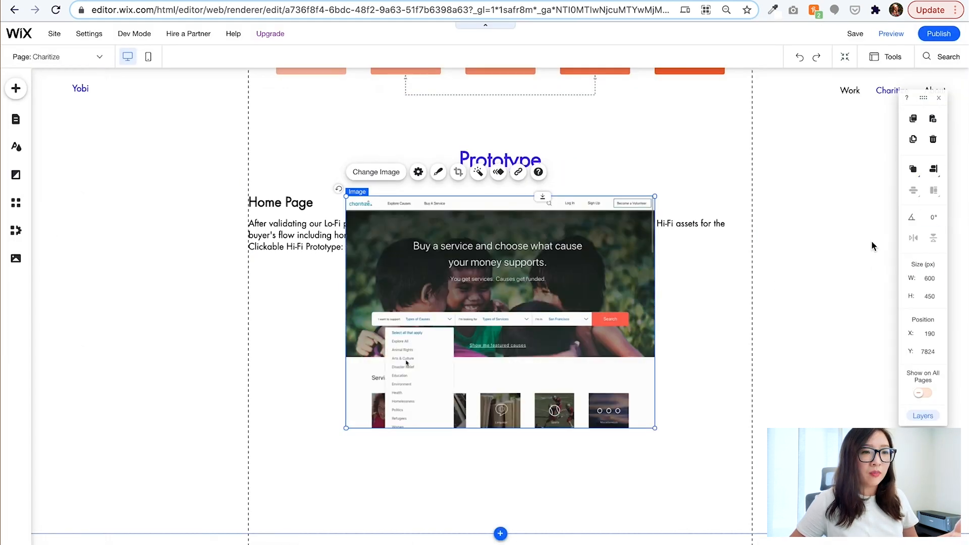
{"action": "left_click_drag", "start_coordinate": [572, 271], "coordinate": [573, 355]}
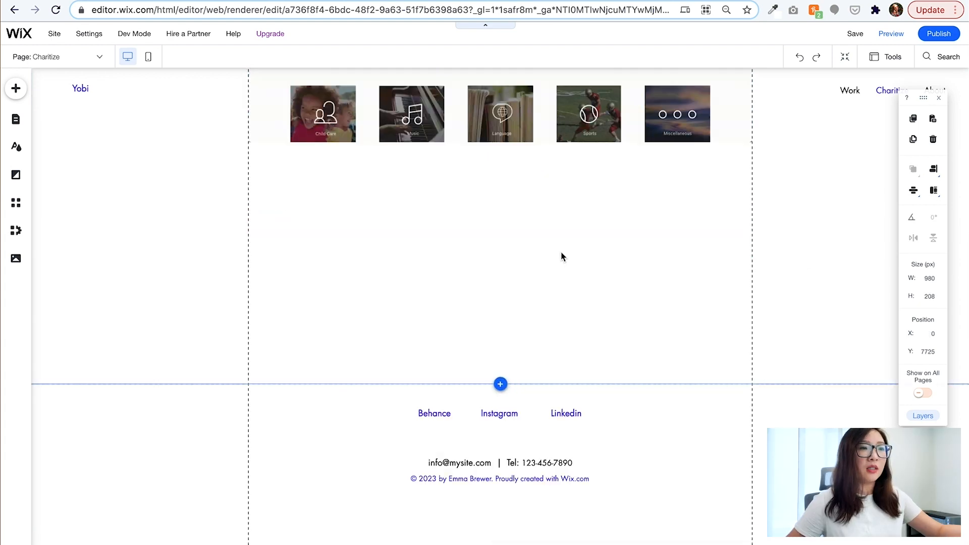
- Add a blank Classic strip directly above the footer to hold the Validation and After Thoughts text
{"action": "left_click", "coordinate": [592, 348]}
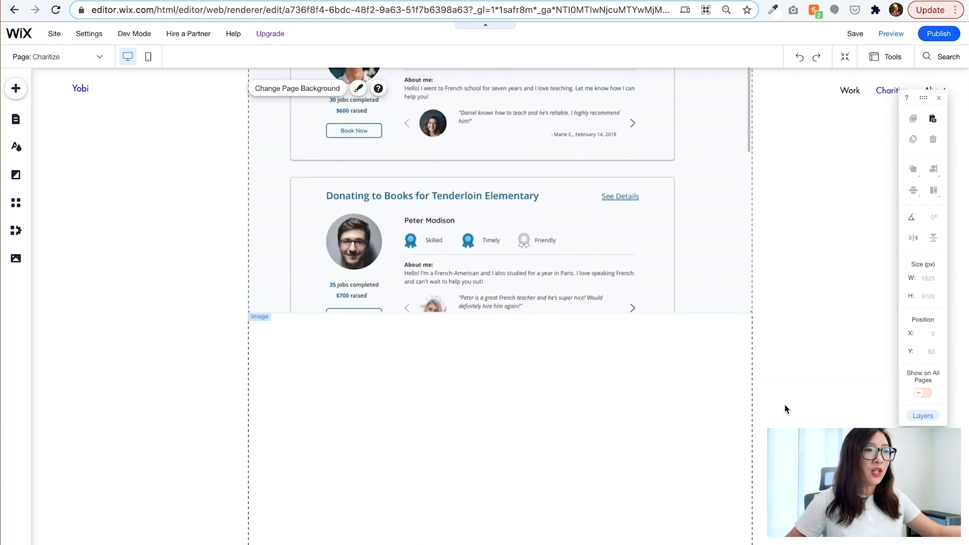
{"action": "scroll", "coordinate": [784, 404], "scroll_direction": "down", "scroll_amount": 2}
{"action": "left_click_drag", "start_coordinate": [538, 474], "coordinate": [538, 385]}
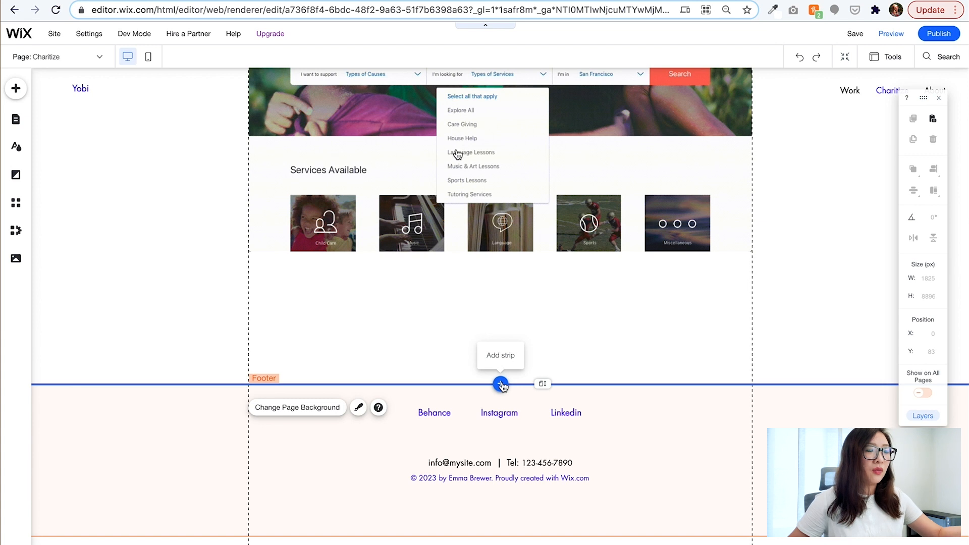
{"action": "left_click", "coordinate": [500, 385]}
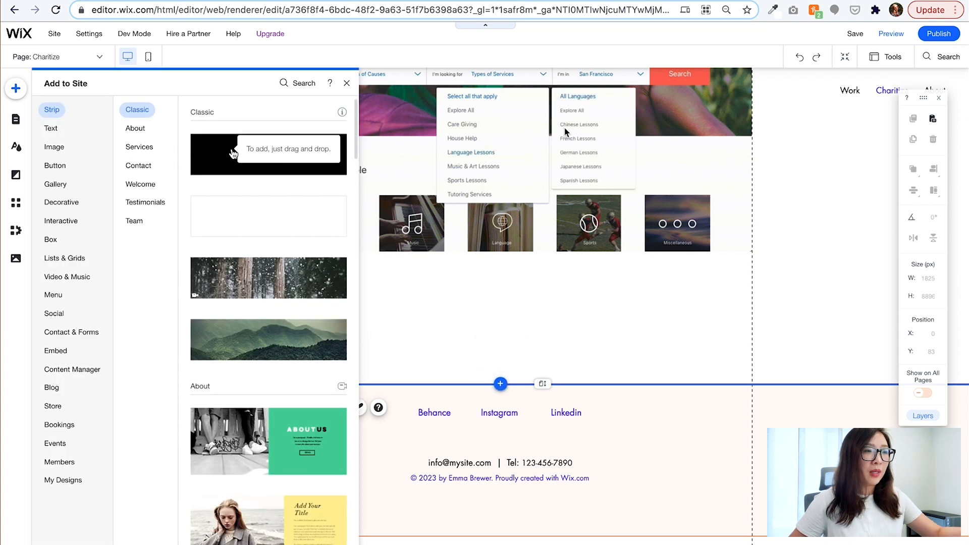
{"action": "left_click", "coordinate": [214, 215]}
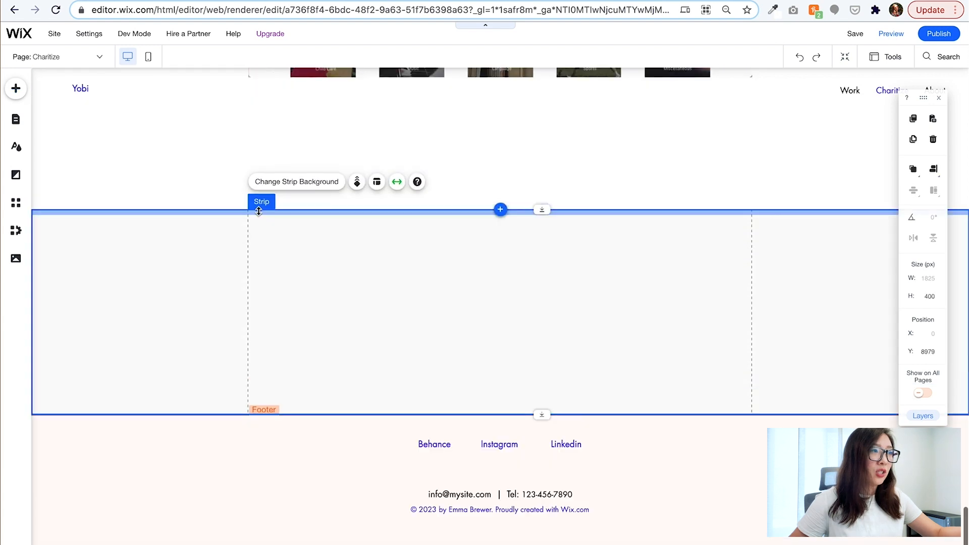
{"action": "key", "text": "Delete"}
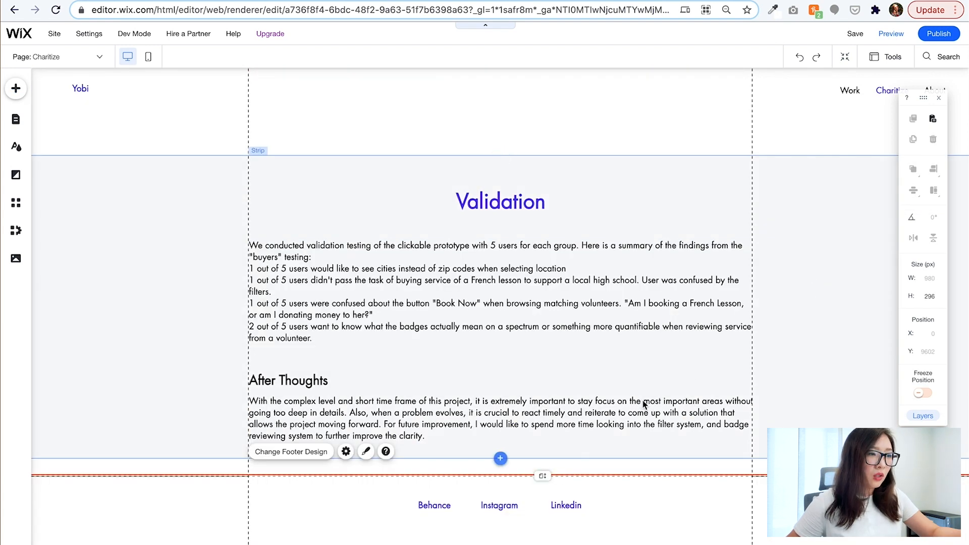
- Set the Validation strip's background to a custom light grey, #F0F0F0
{"action": "left_click", "coordinate": [811, 219]}
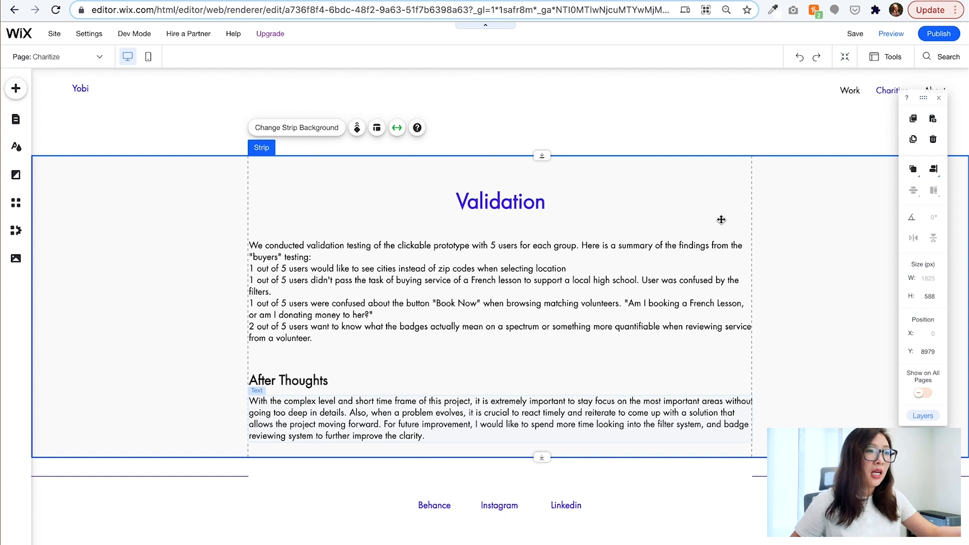
{"action": "left_click", "coordinate": [312, 129]}
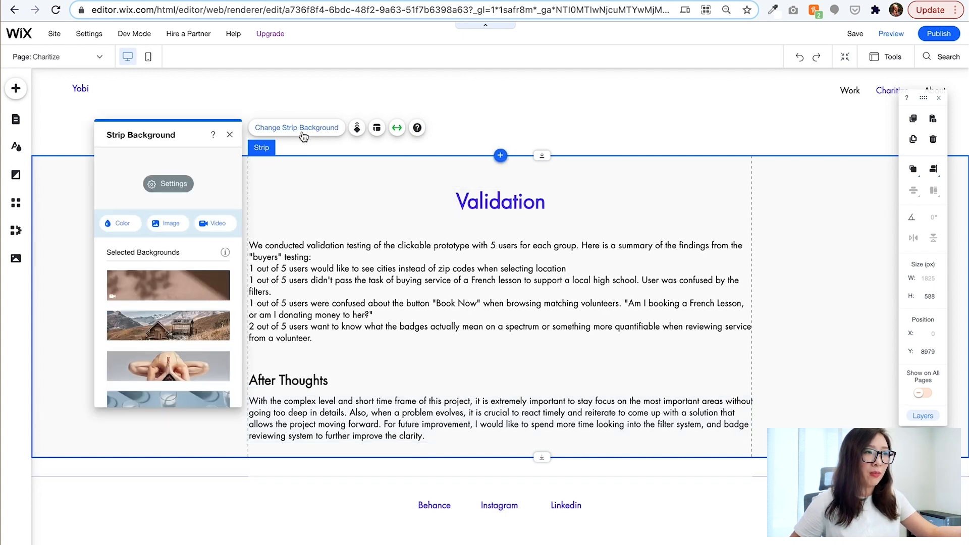
{"action": "left_click", "coordinate": [126, 221]}
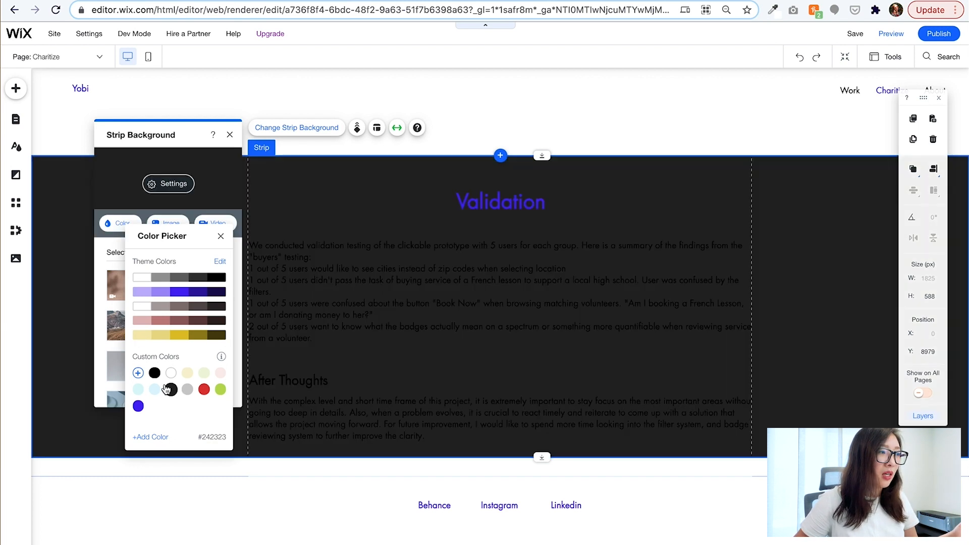
{"action": "left_click", "coordinate": [154, 389]}
{"action": "left_click", "coordinate": [144, 436]}
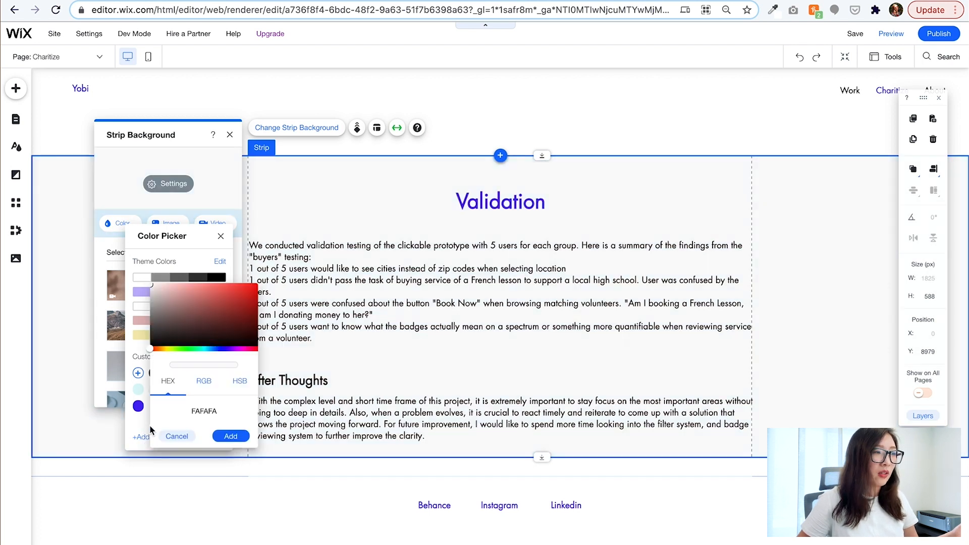
{"action": "left_click_drag", "start_coordinate": [152, 285], "coordinate": [149, 285]}
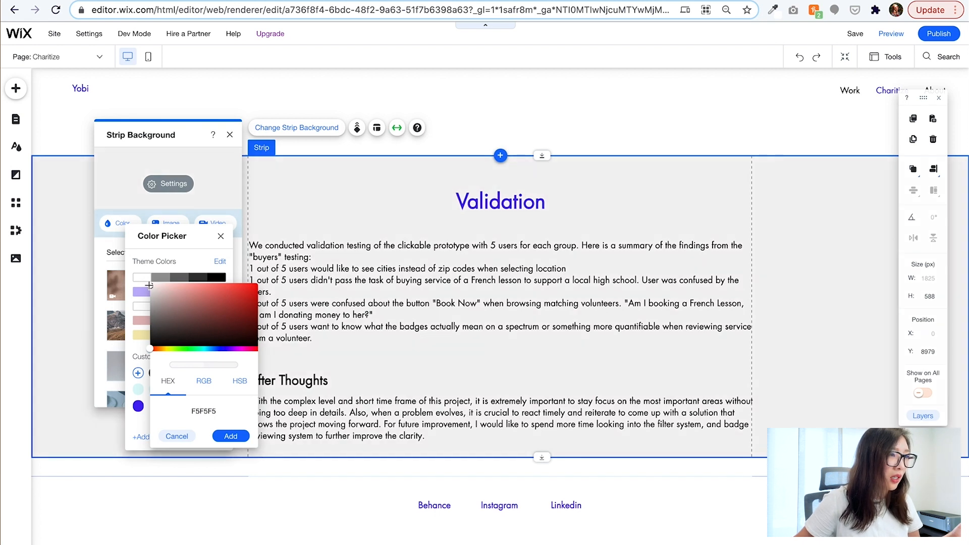
{"action": "left_click", "coordinate": [231, 436]}
{"action": "left_click", "coordinate": [230, 135]}
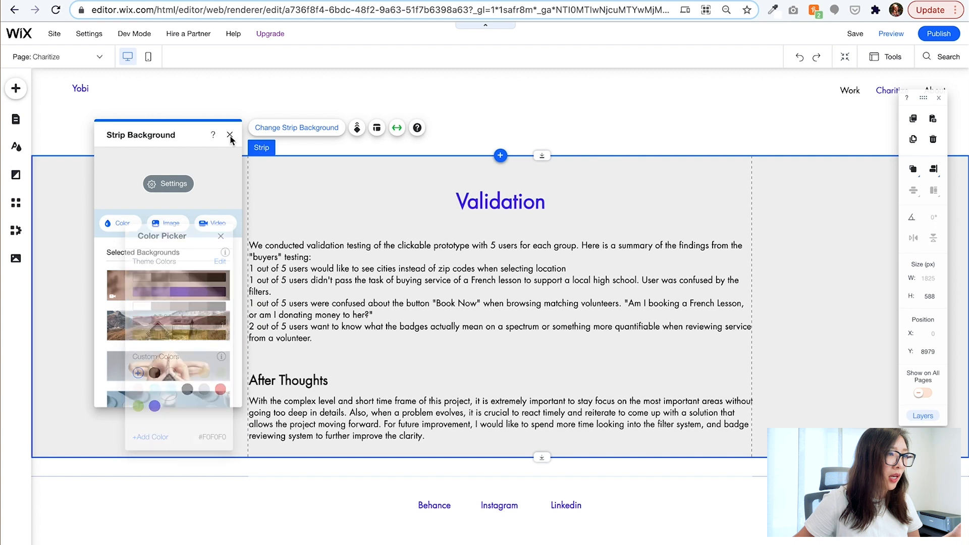
- Extend the Validation strip's lower edge down to the footer, making it 623 px high
{"action": "left_click", "coordinate": [653, 477]}
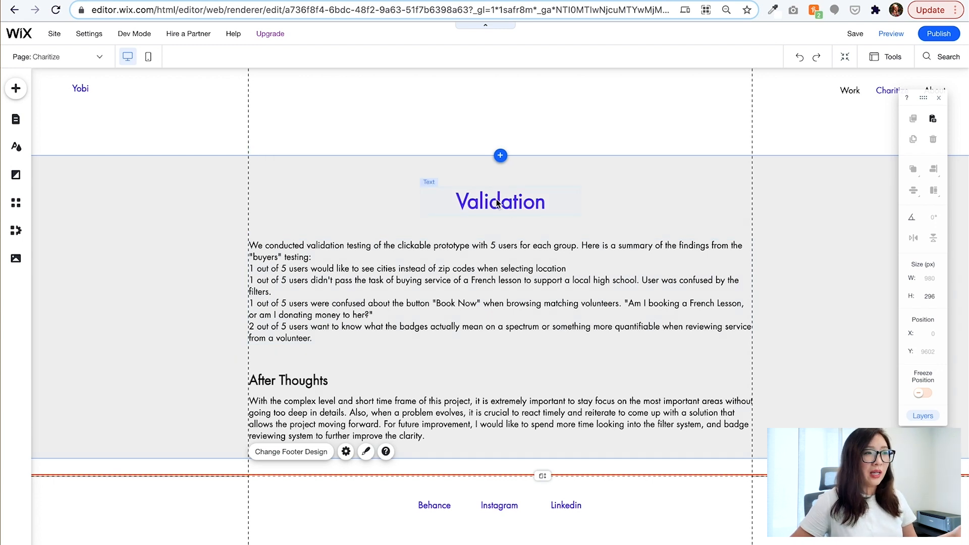
{"action": "left_click", "coordinate": [501, 457]}
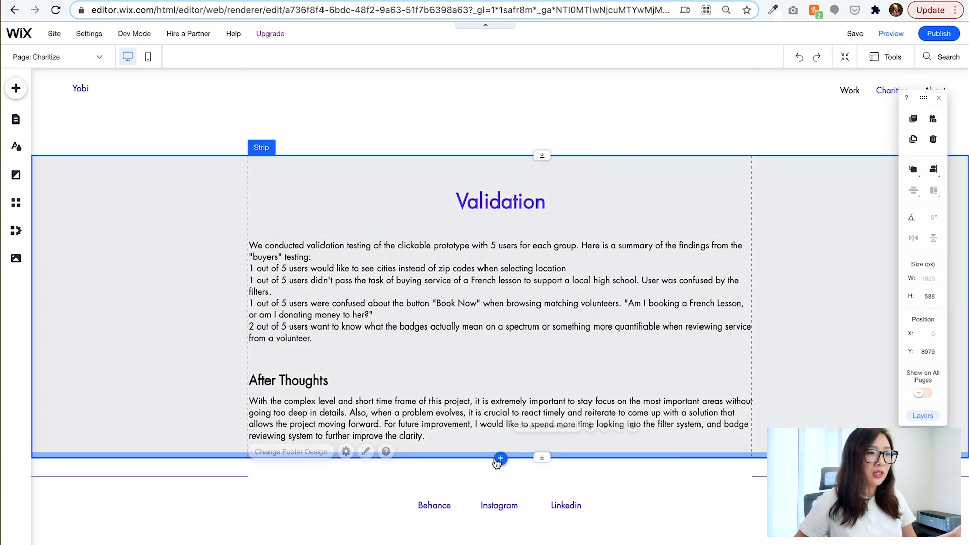
{"action": "left_click_drag", "start_coordinate": [541, 458], "coordinate": [543, 475]}
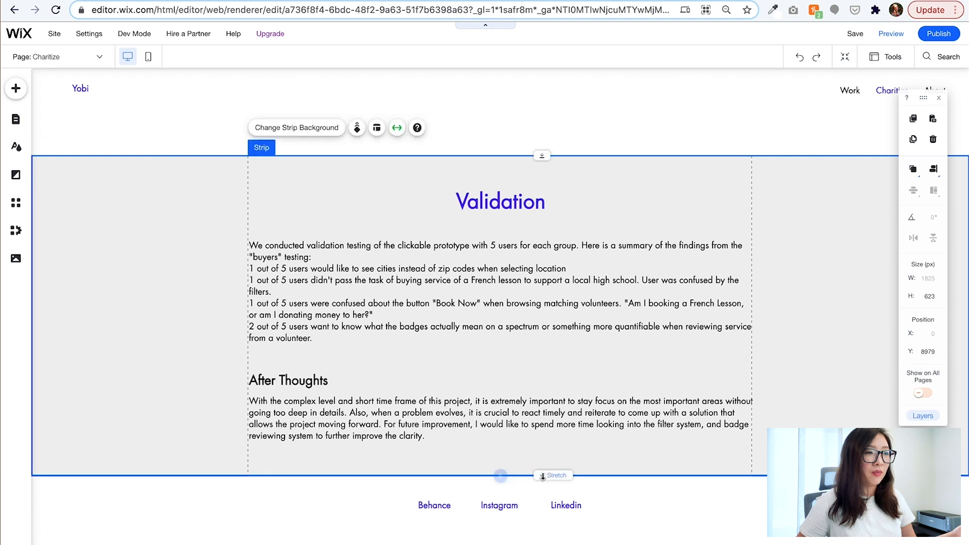
- Check which text theme the Synthesize section heading above User Findings uses
{"action": "left_click", "coordinate": [510, 204]}
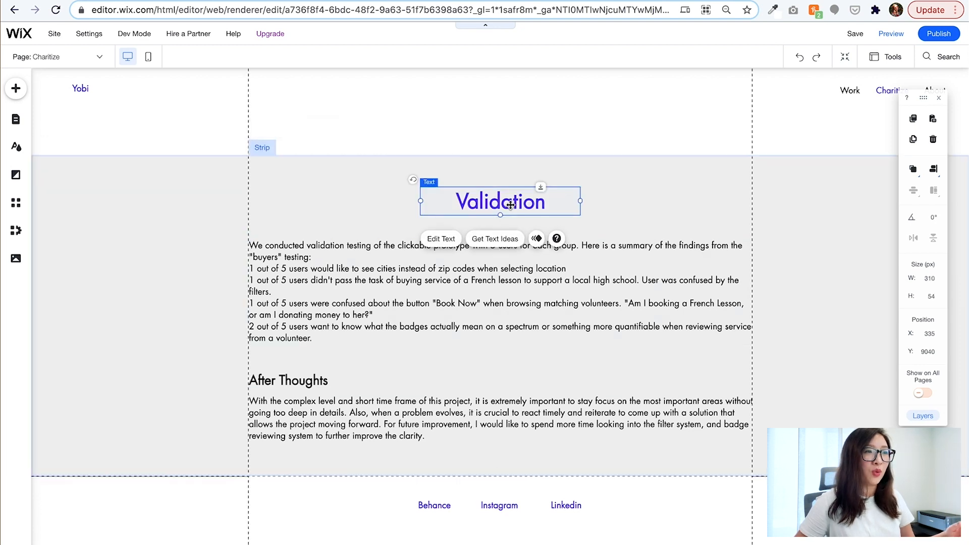
{"action": "scroll", "coordinate": [511, 208], "scroll_direction": "up", "scroll_amount": 5}
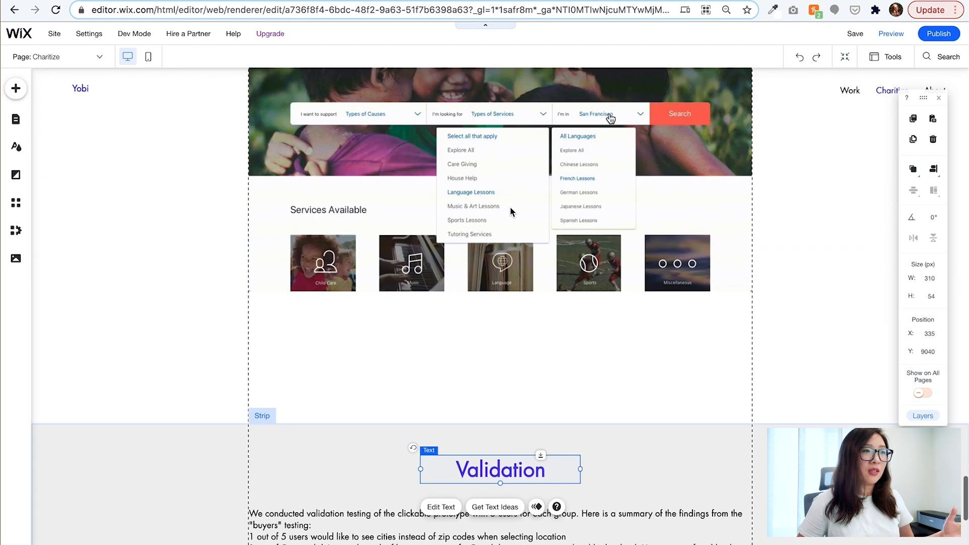
{"action": "scroll", "coordinate": [510, 207], "scroll_direction": "up", "scroll_amount": 15}
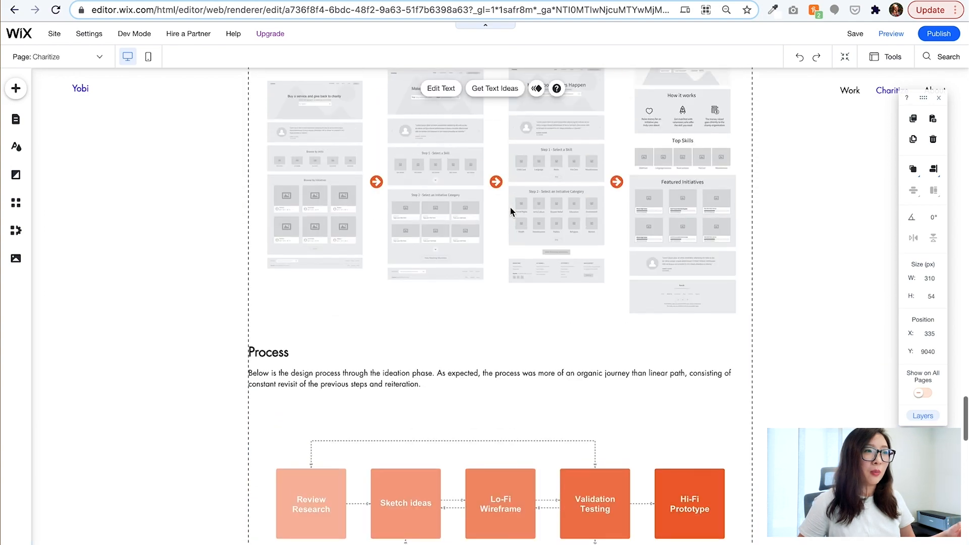
{"action": "scroll", "coordinate": [510, 207], "scroll_direction": "down", "scroll_amount": 9}
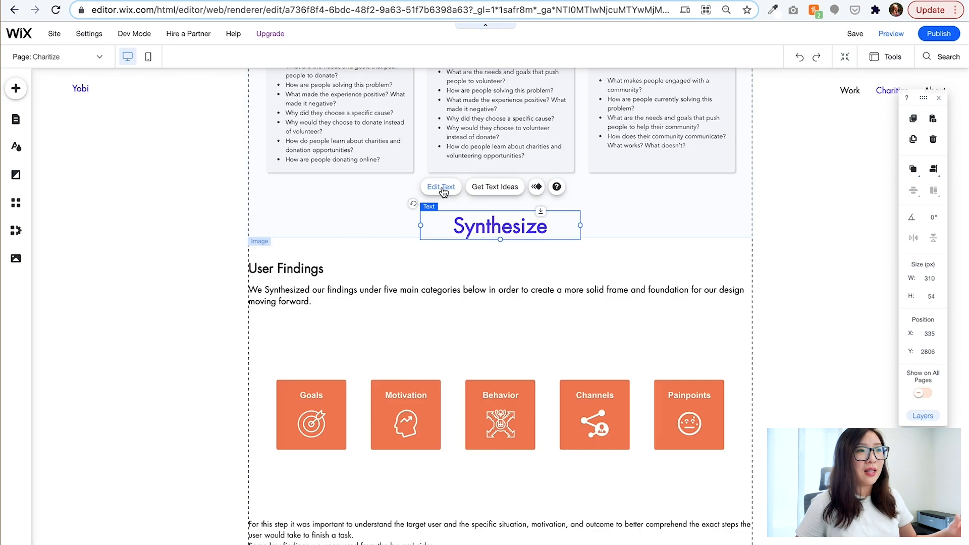
{"action": "left_click", "coordinate": [438, 189]}
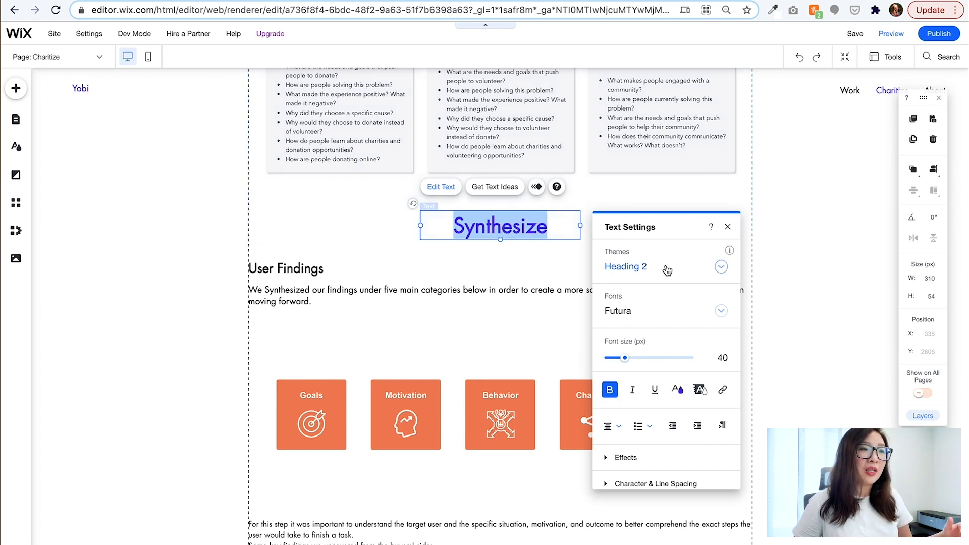
{"action": "left_click", "coordinate": [782, 271]}
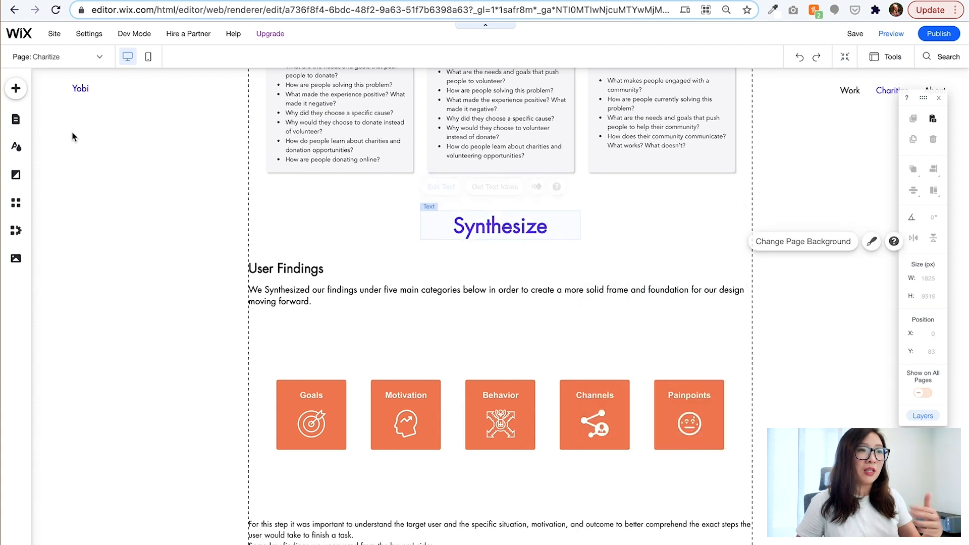
- Change the site's Heading 2 text theme colour to black, #000000, and apply it
{"action": "left_click", "coordinate": [19, 149]}
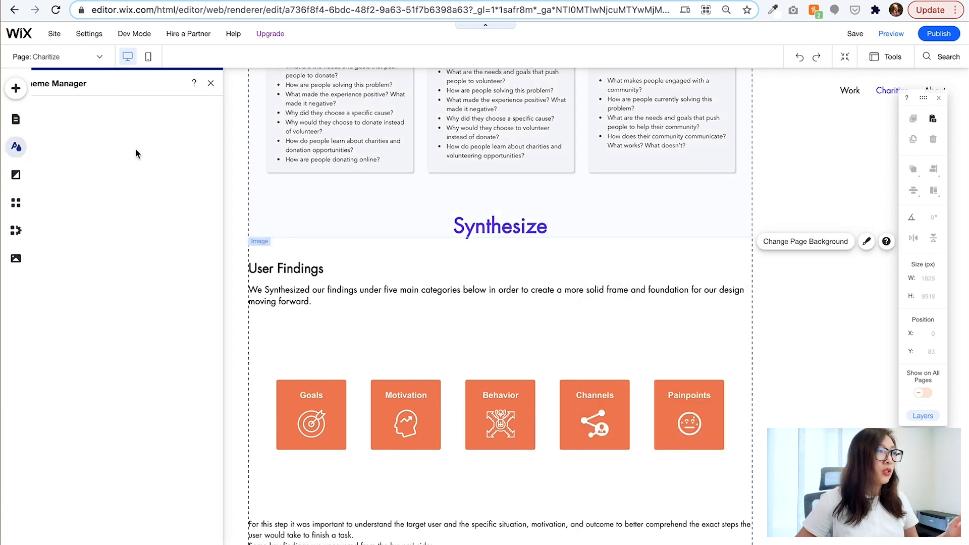
{"action": "left_click", "coordinate": [53, 128]}
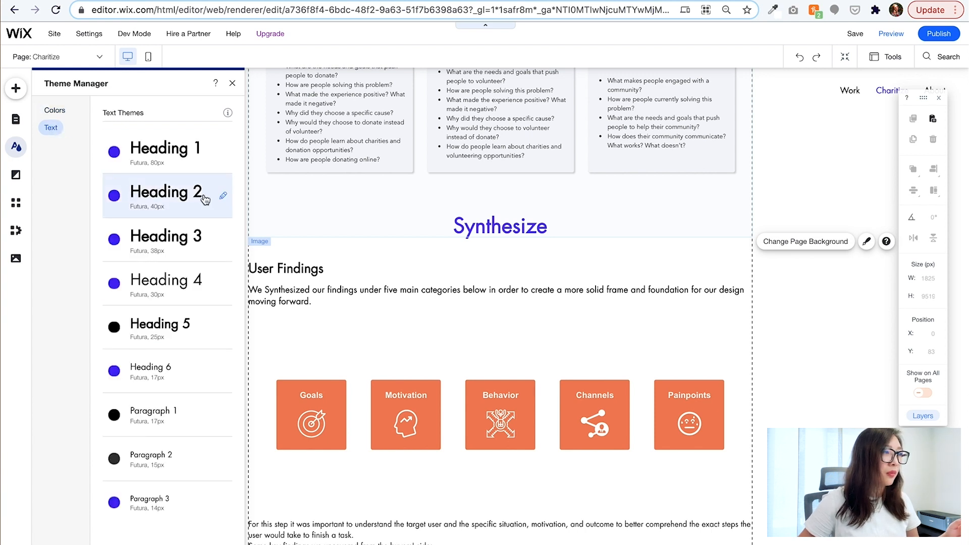
{"action": "left_click", "coordinate": [223, 197]}
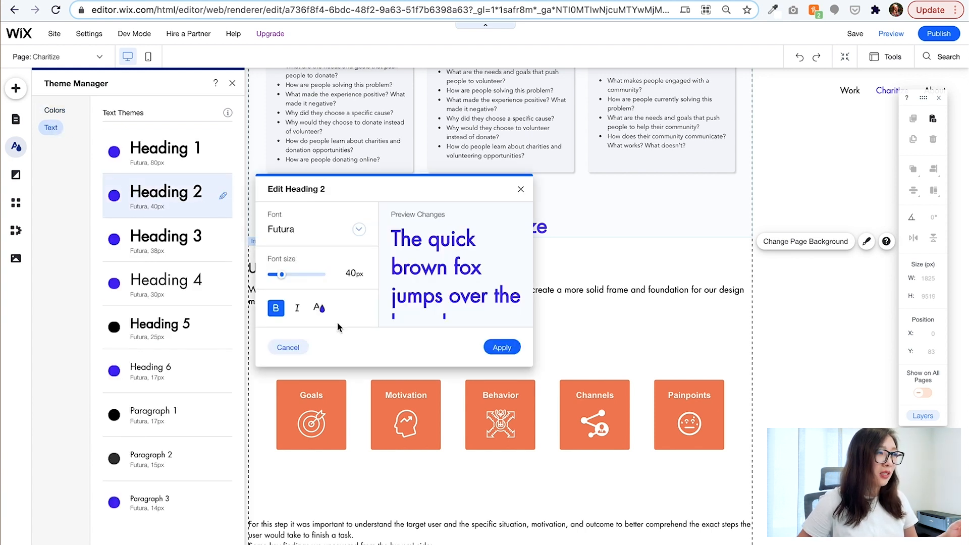
{"action": "left_click", "coordinate": [319, 308]}
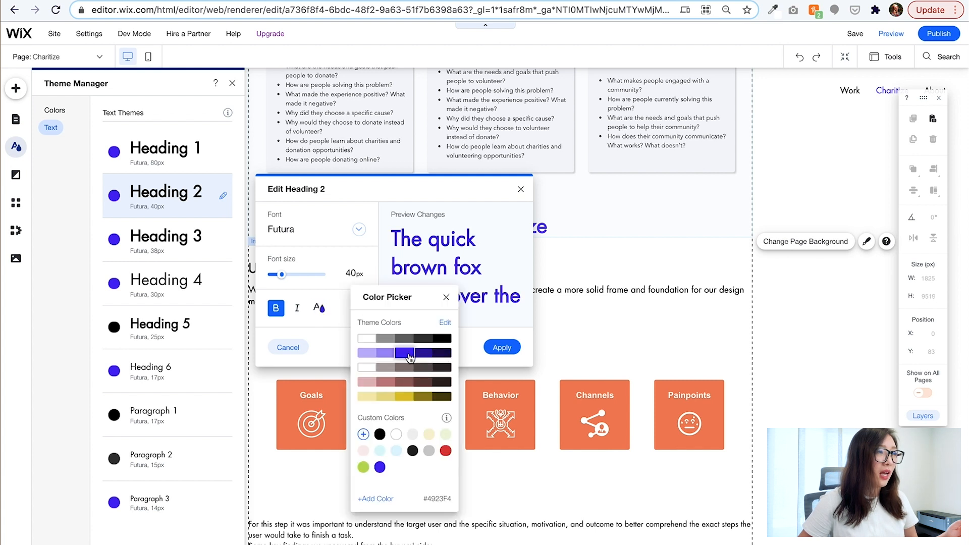
{"action": "left_click", "coordinate": [448, 339]}
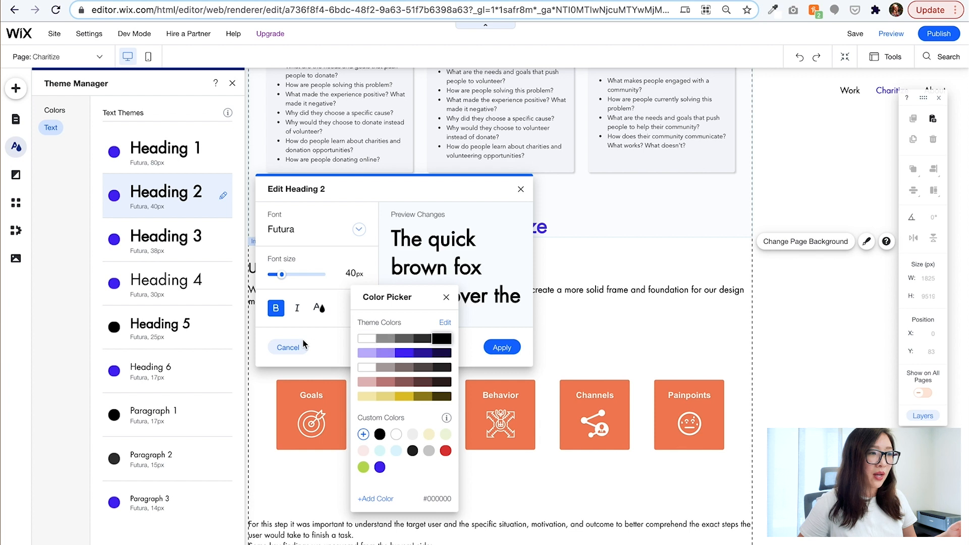
{"action": "left_click", "coordinate": [501, 350]}
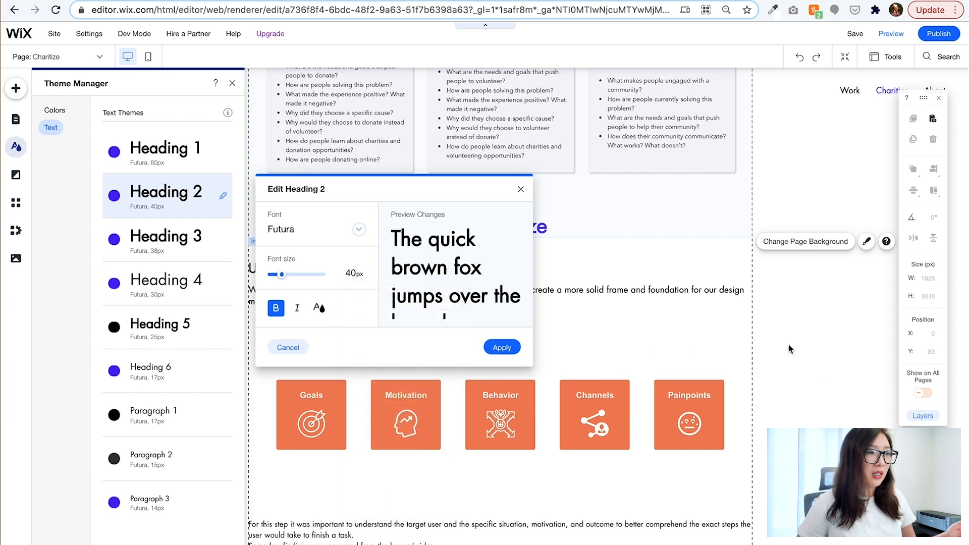
{"action": "left_click", "coordinate": [501, 347]}
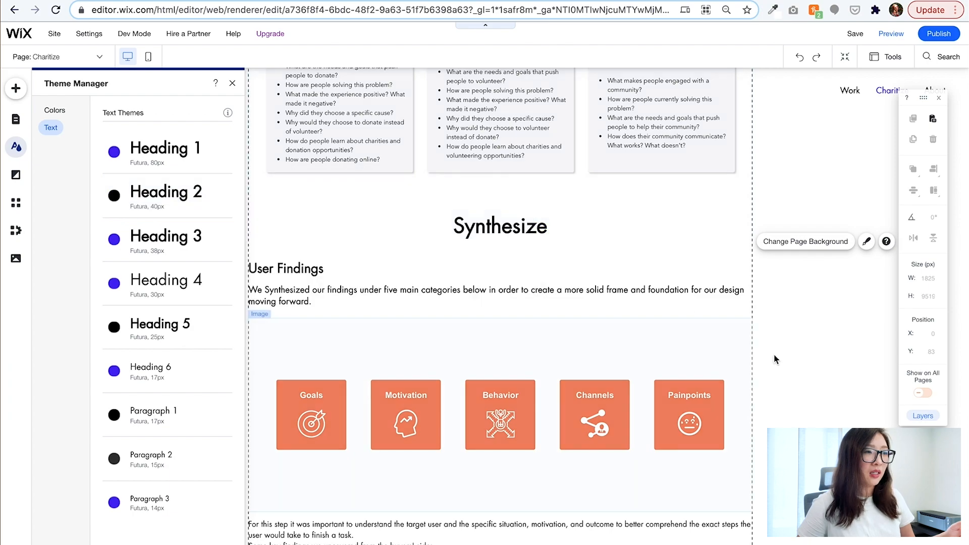
- Review the section headings throughout the Charitize page to check the new Heading 2 colour
{"action": "scroll", "coordinate": [775, 355], "scroll_direction": "up", "scroll_amount": 10}
{"action": "scroll", "coordinate": [774, 358], "scroll_direction": "up", "scroll_amount": 15}
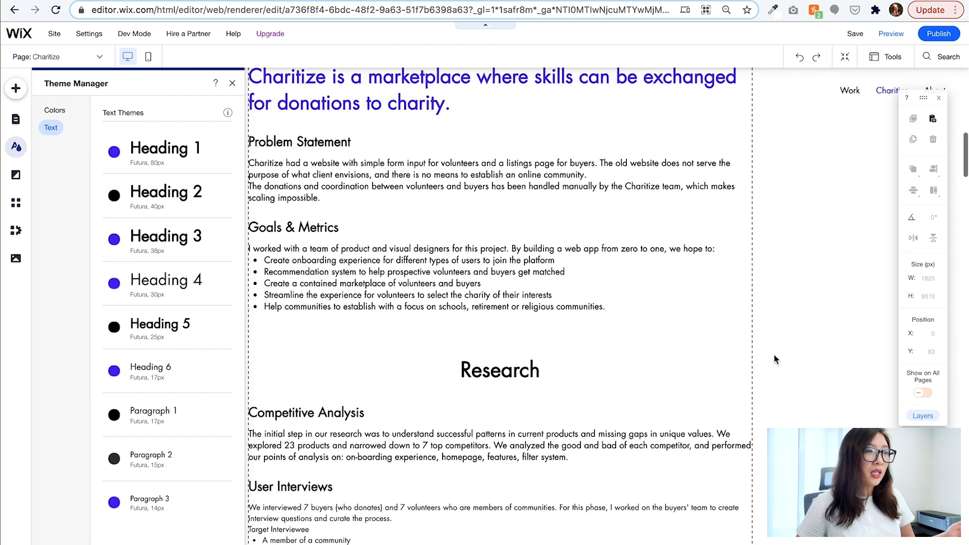
{"action": "scroll", "coordinate": [776, 359], "scroll_direction": "down", "scroll_amount": 20}
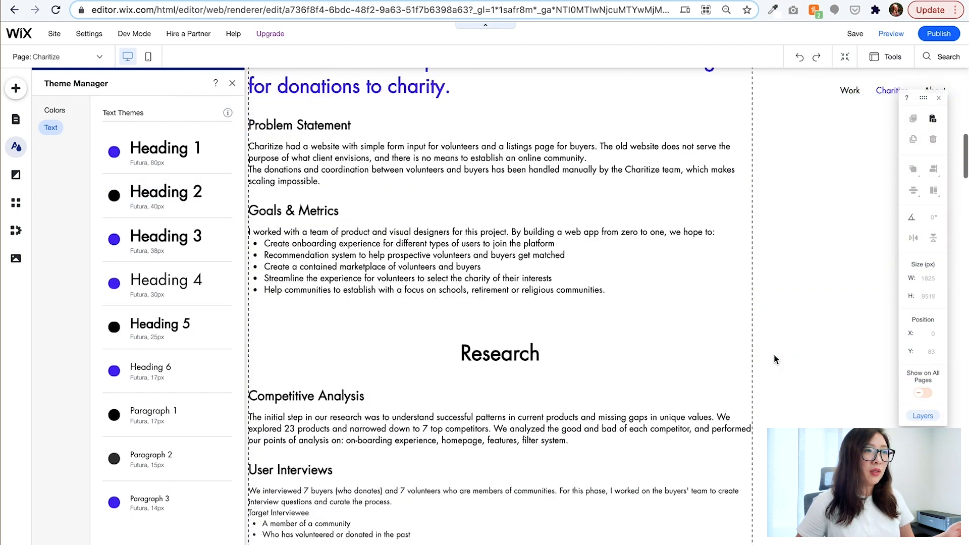
{"action": "scroll", "coordinate": [775, 359], "scroll_direction": "down", "scroll_amount": 15}
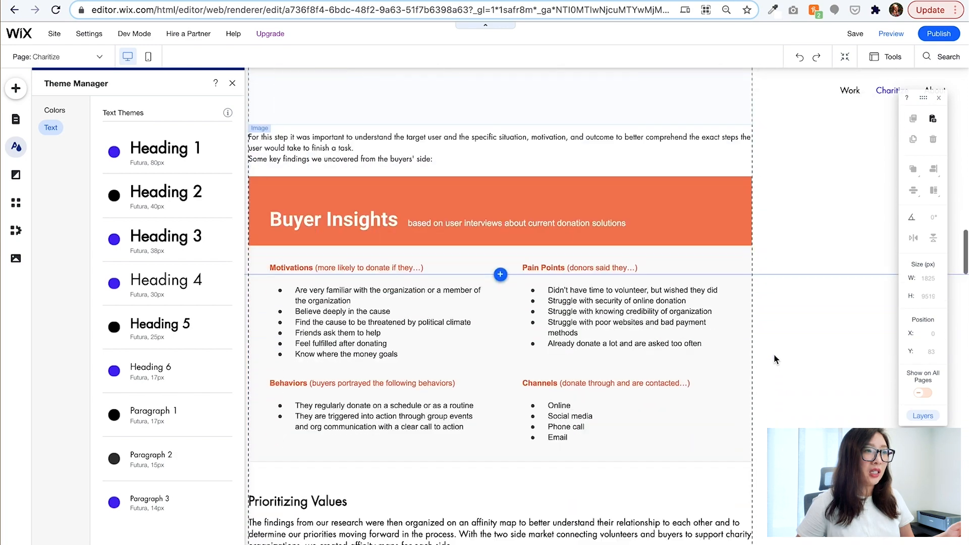
{"action": "scroll", "coordinate": [774, 353], "scroll_direction": "down", "scroll_amount": 5}
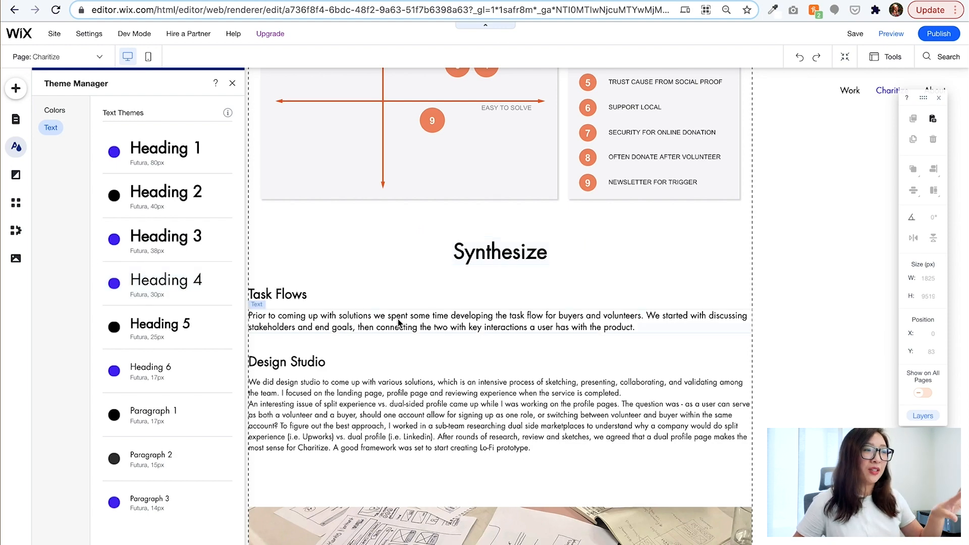
{"action": "scroll", "coordinate": [399, 323], "scroll_direction": "up", "scroll_amount": 12}
{"action": "scroll", "coordinate": [399, 323], "scroll_direction": "up", "scroll_amount": 15}
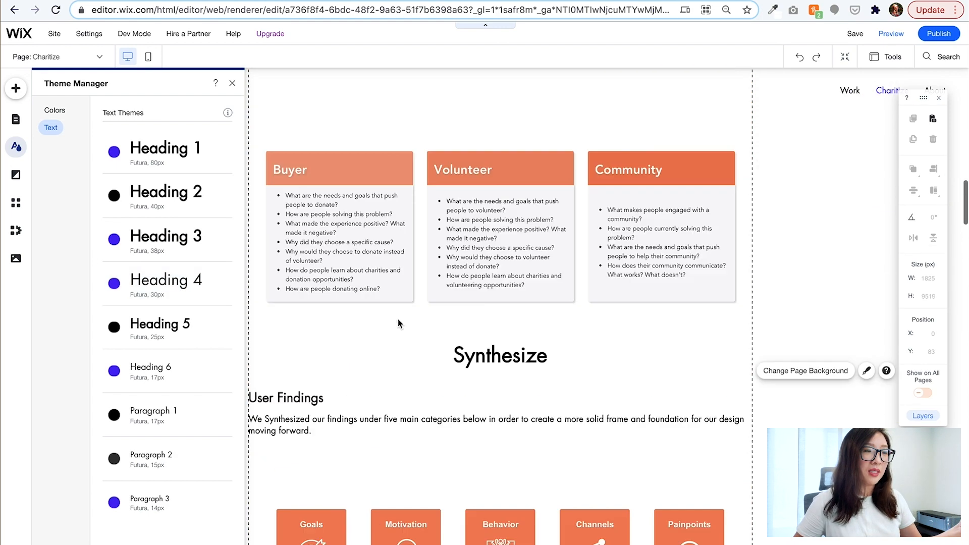
{"action": "scroll", "coordinate": [397, 323], "scroll_direction": "up", "scroll_amount": 5}
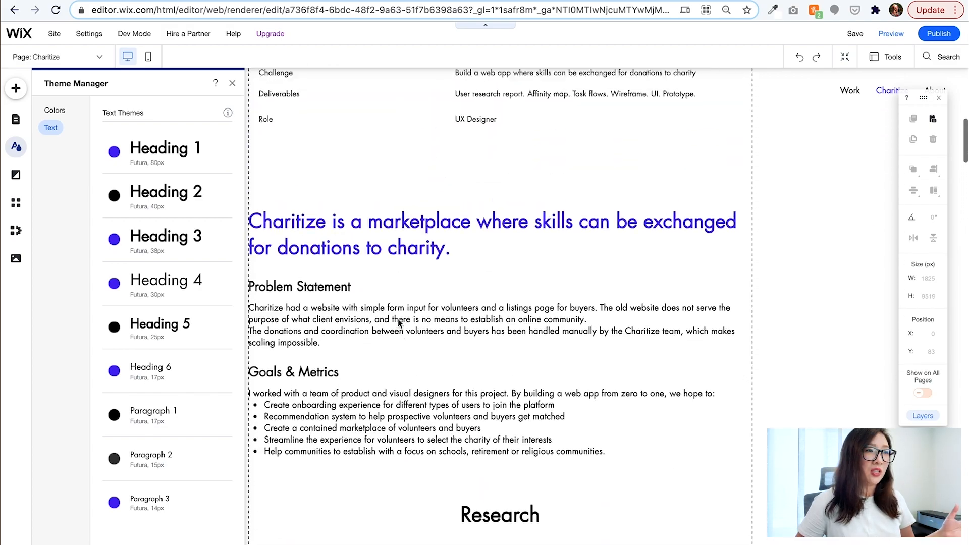